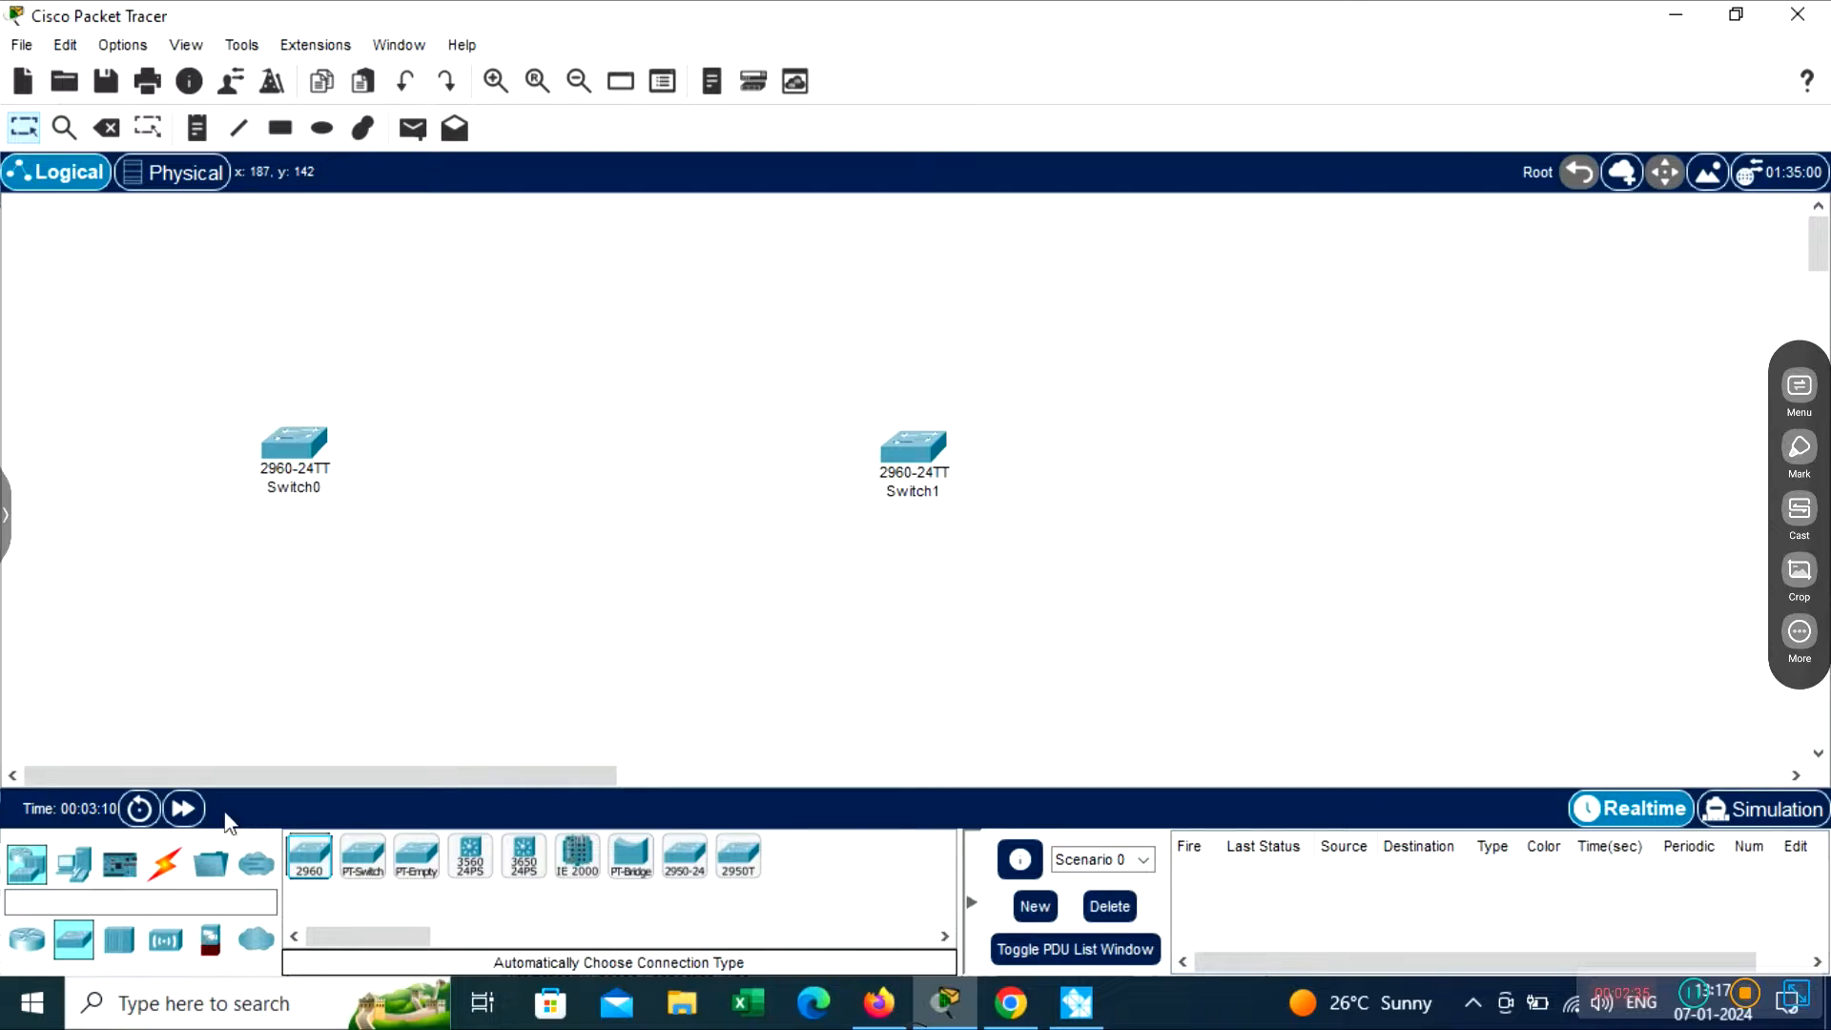
# Place four generic PCs in a row below the switches, two under Switch0 and two under Switch1
pyautogui.click(87, 872)
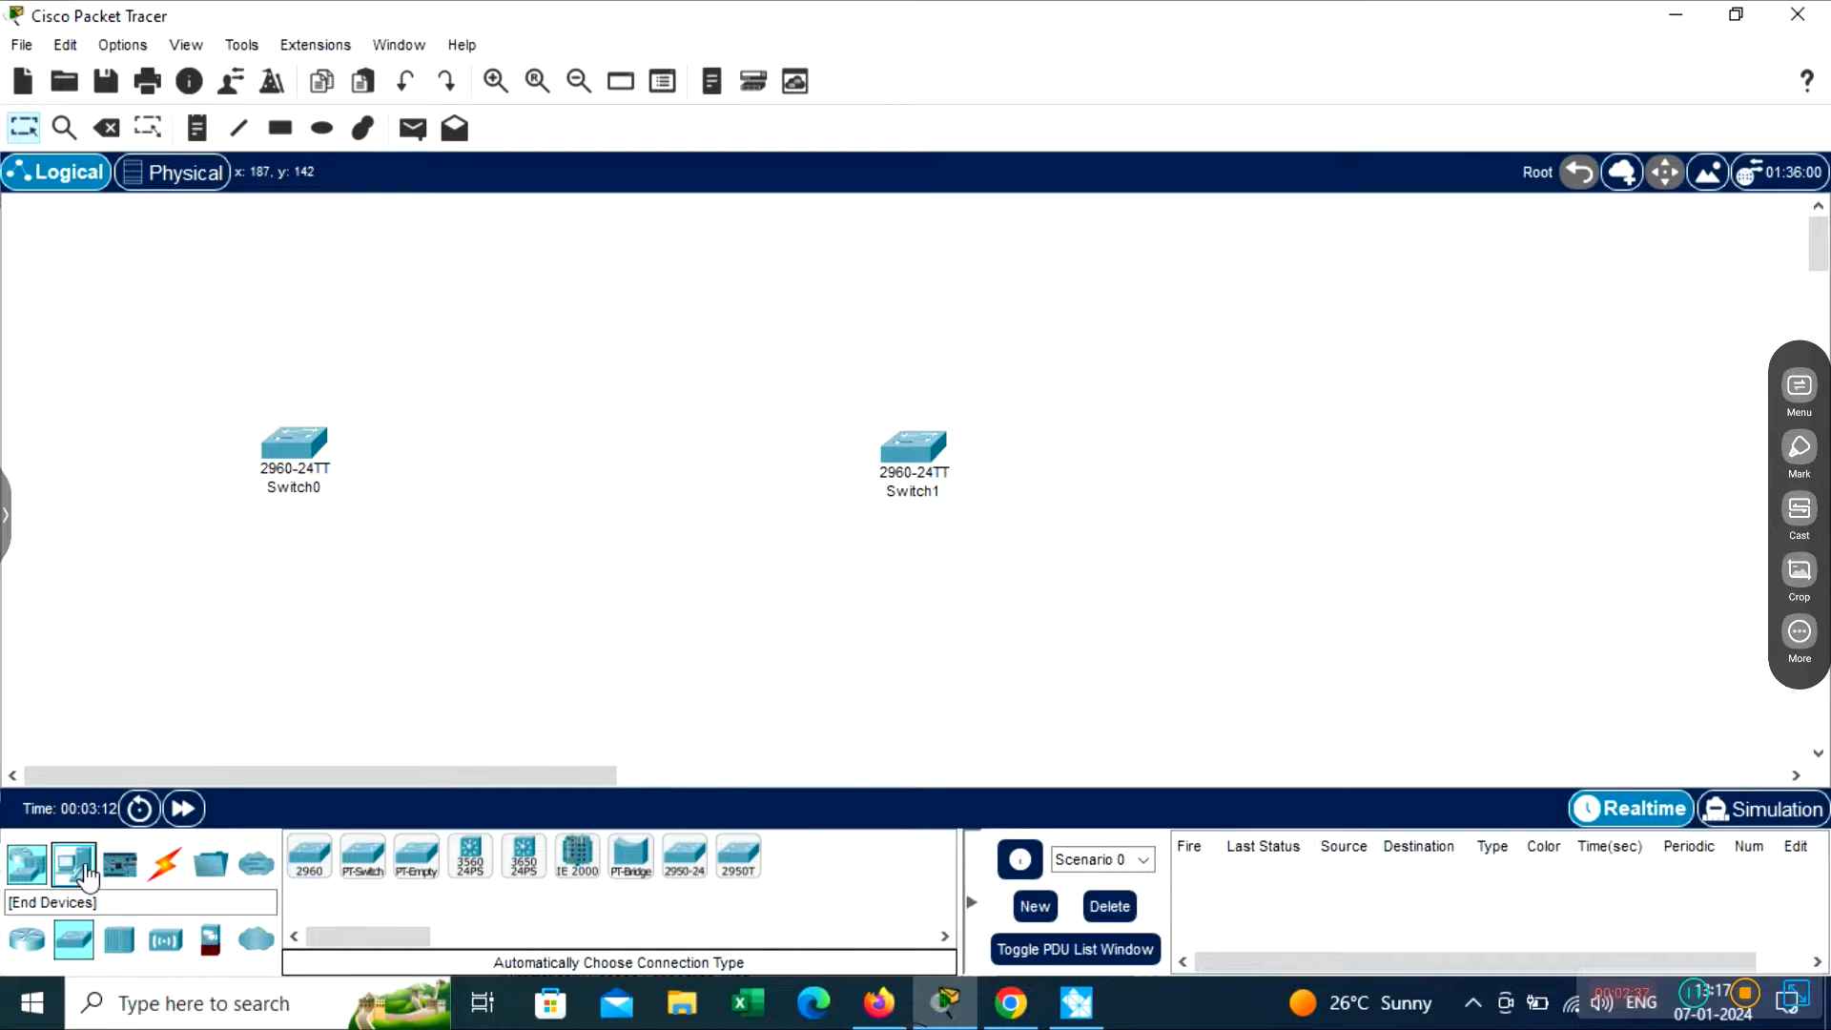
pyautogui.moveTo(310, 858); pyautogui.dragTo(130, 637)
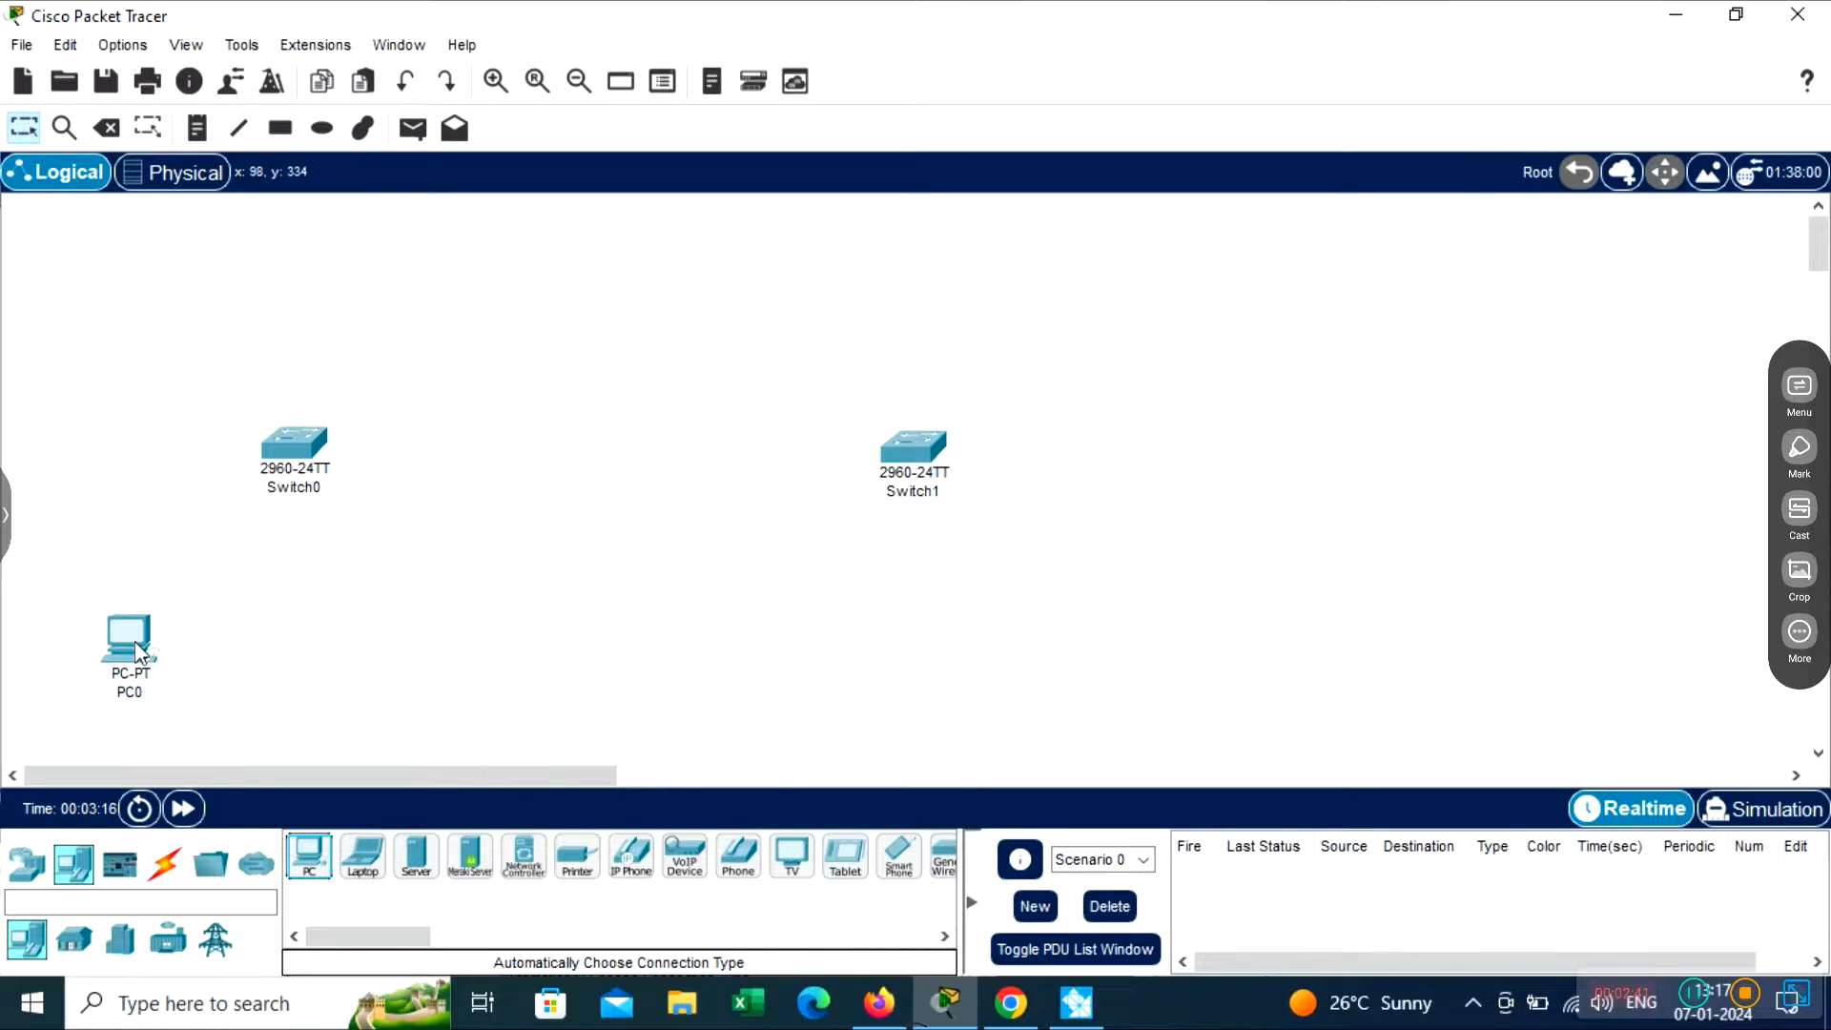
pyautogui.moveTo(303, 861); pyautogui.dragTo(378, 645)
pyautogui.moveTo(318, 865); pyautogui.dragTo(628, 677)
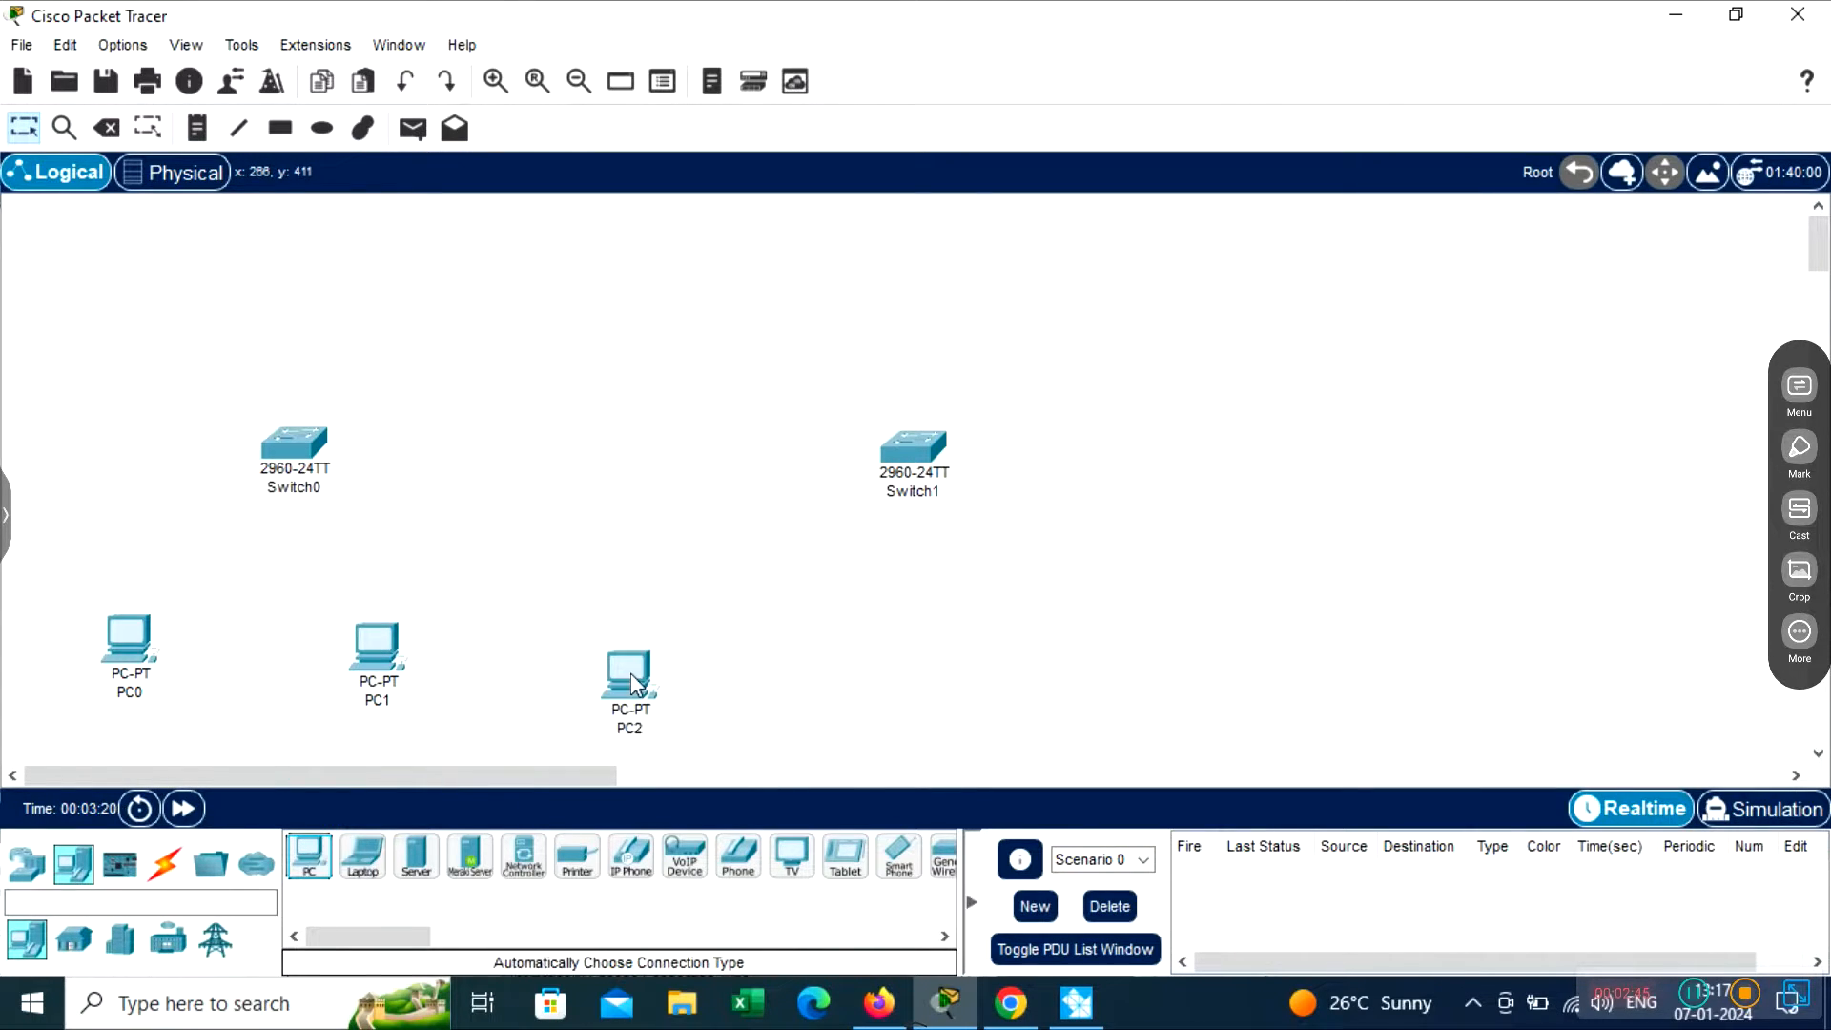
pyautogui.moveTo(1220, 422); pyautogui.dragTo(1277, 530)
pyautogui.moveTo(638, 665); pyautogui.dragTo(727, 648)
pyautogui.moveTo(312, 875); pyautogui.dragTo(1101, 635)
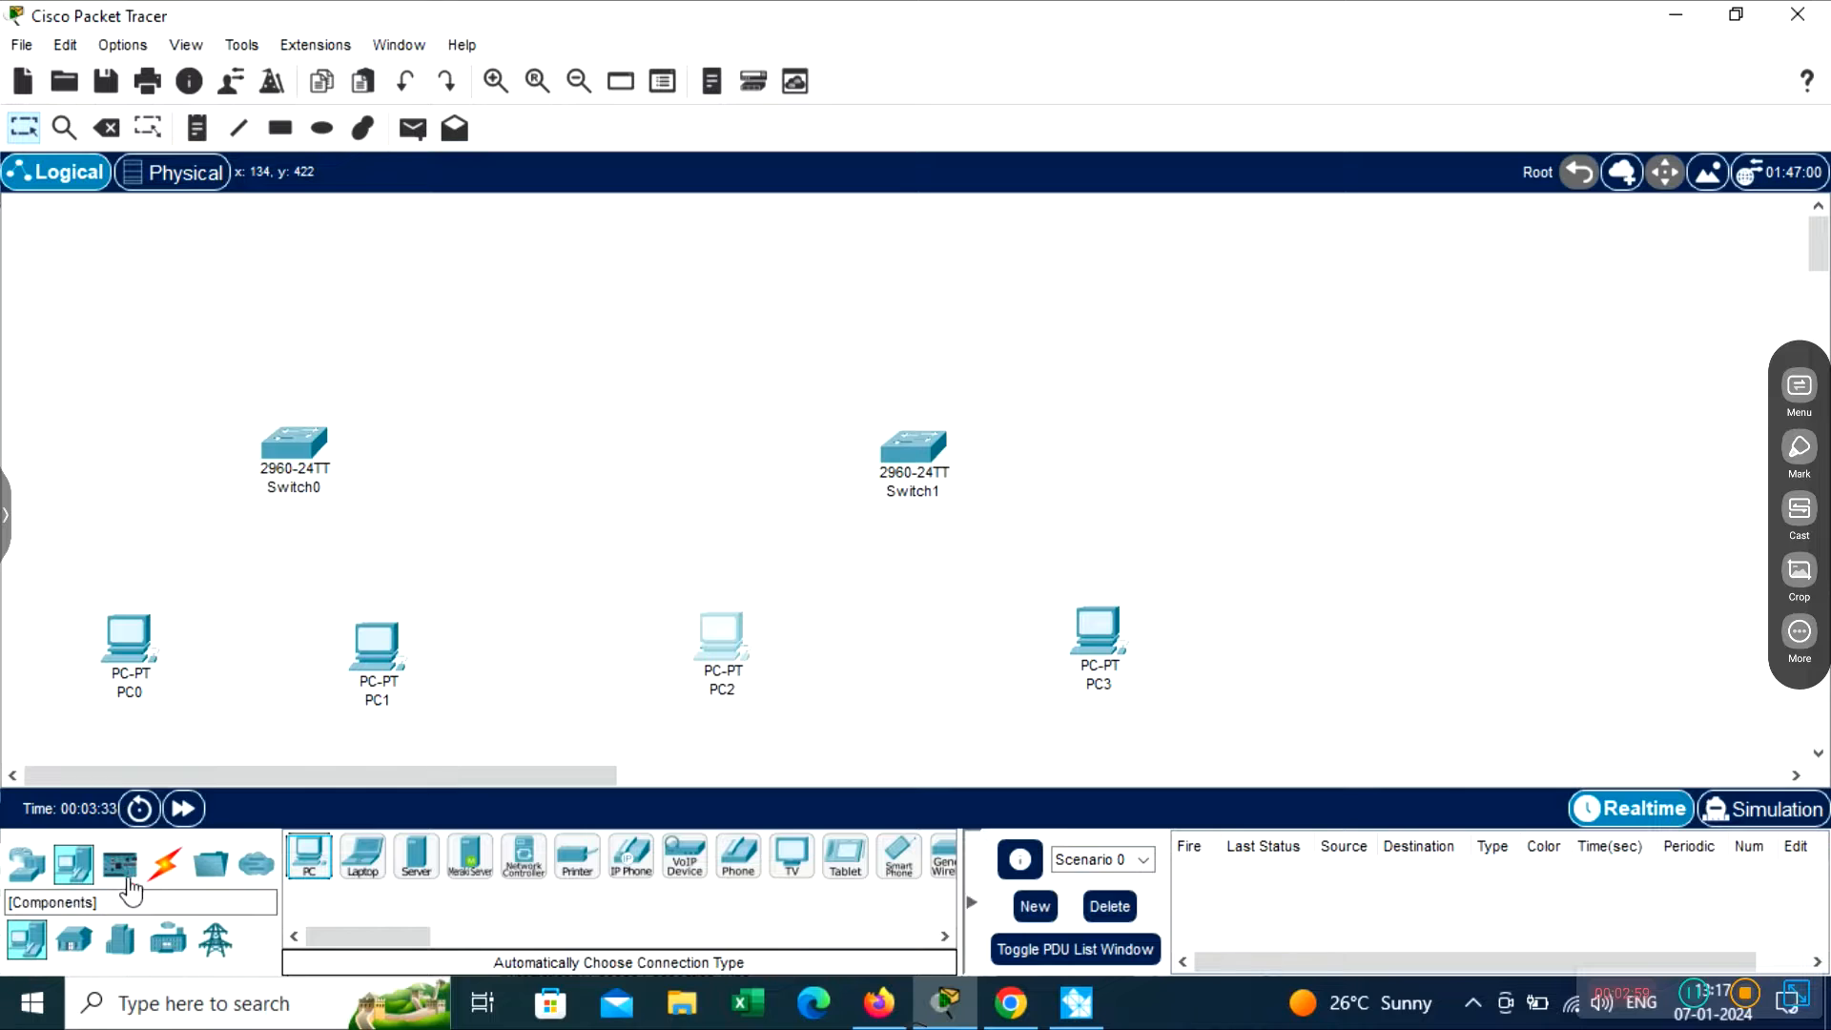
# Cable Switch0 to PC0 and PC1 using the automatically chosen connection type
pyautogui.click(164, 863)
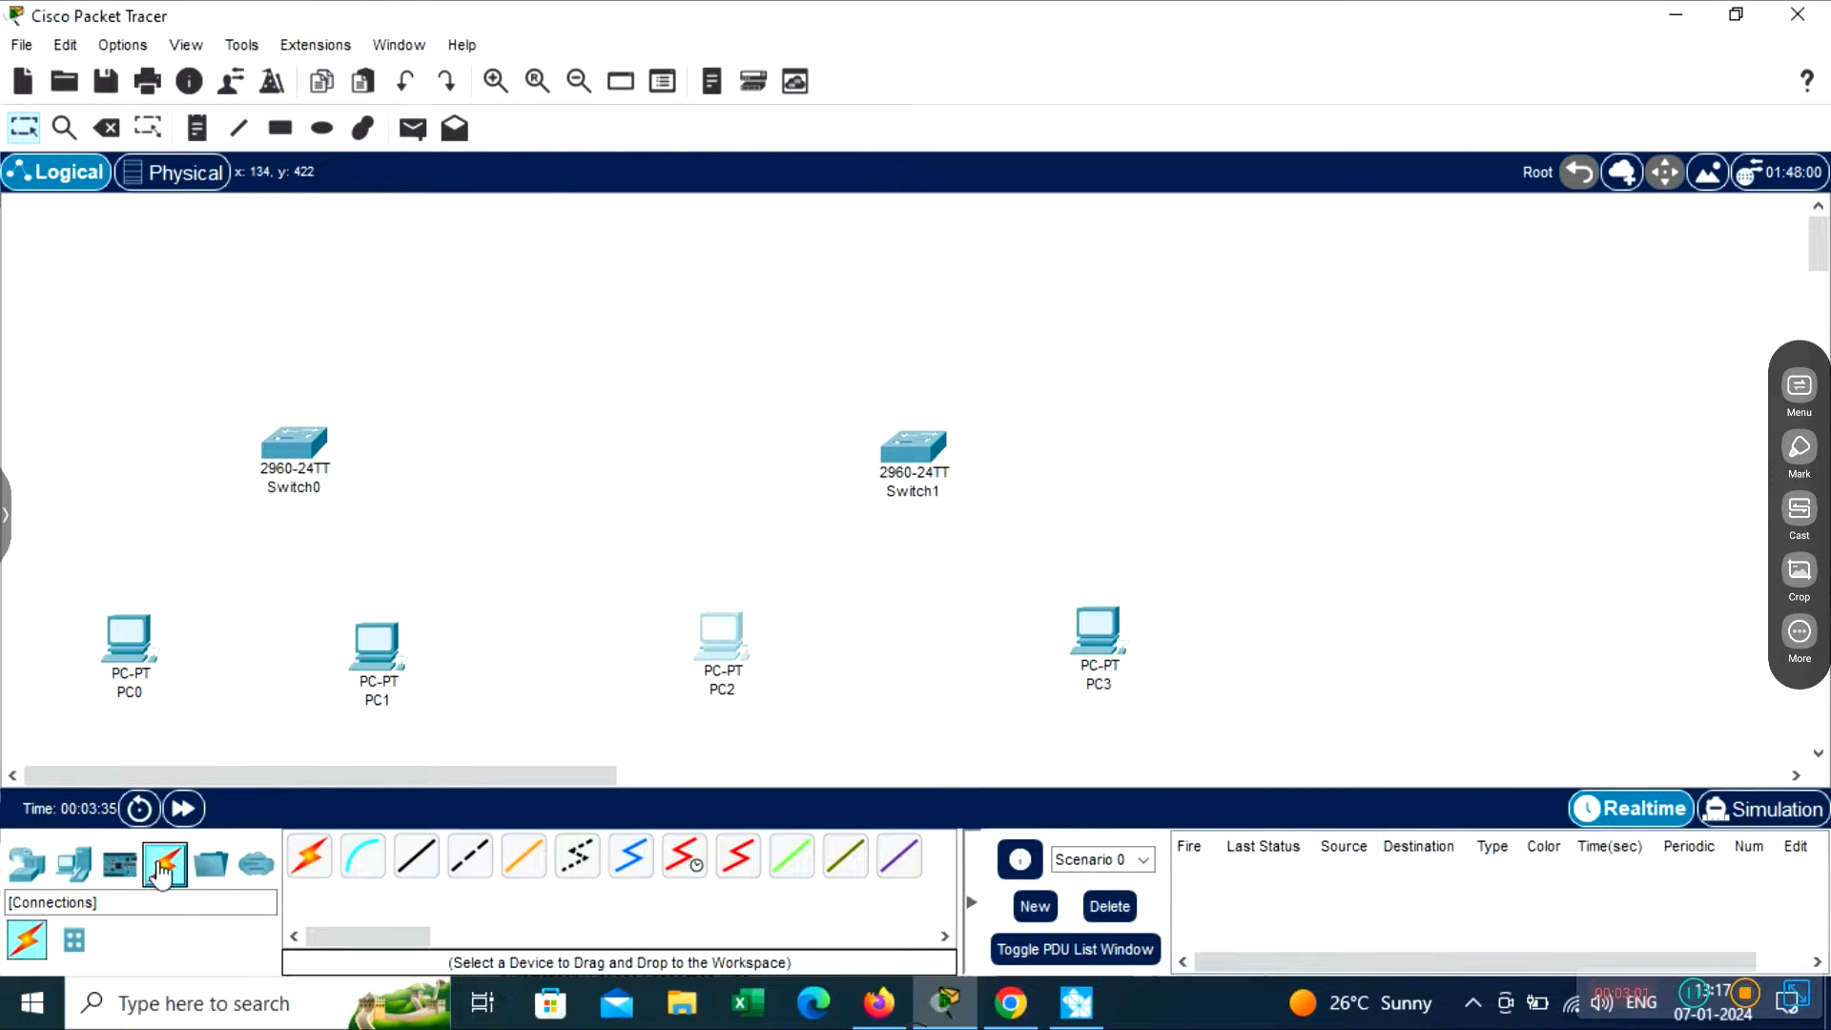
pyautogui.click(308, 856)
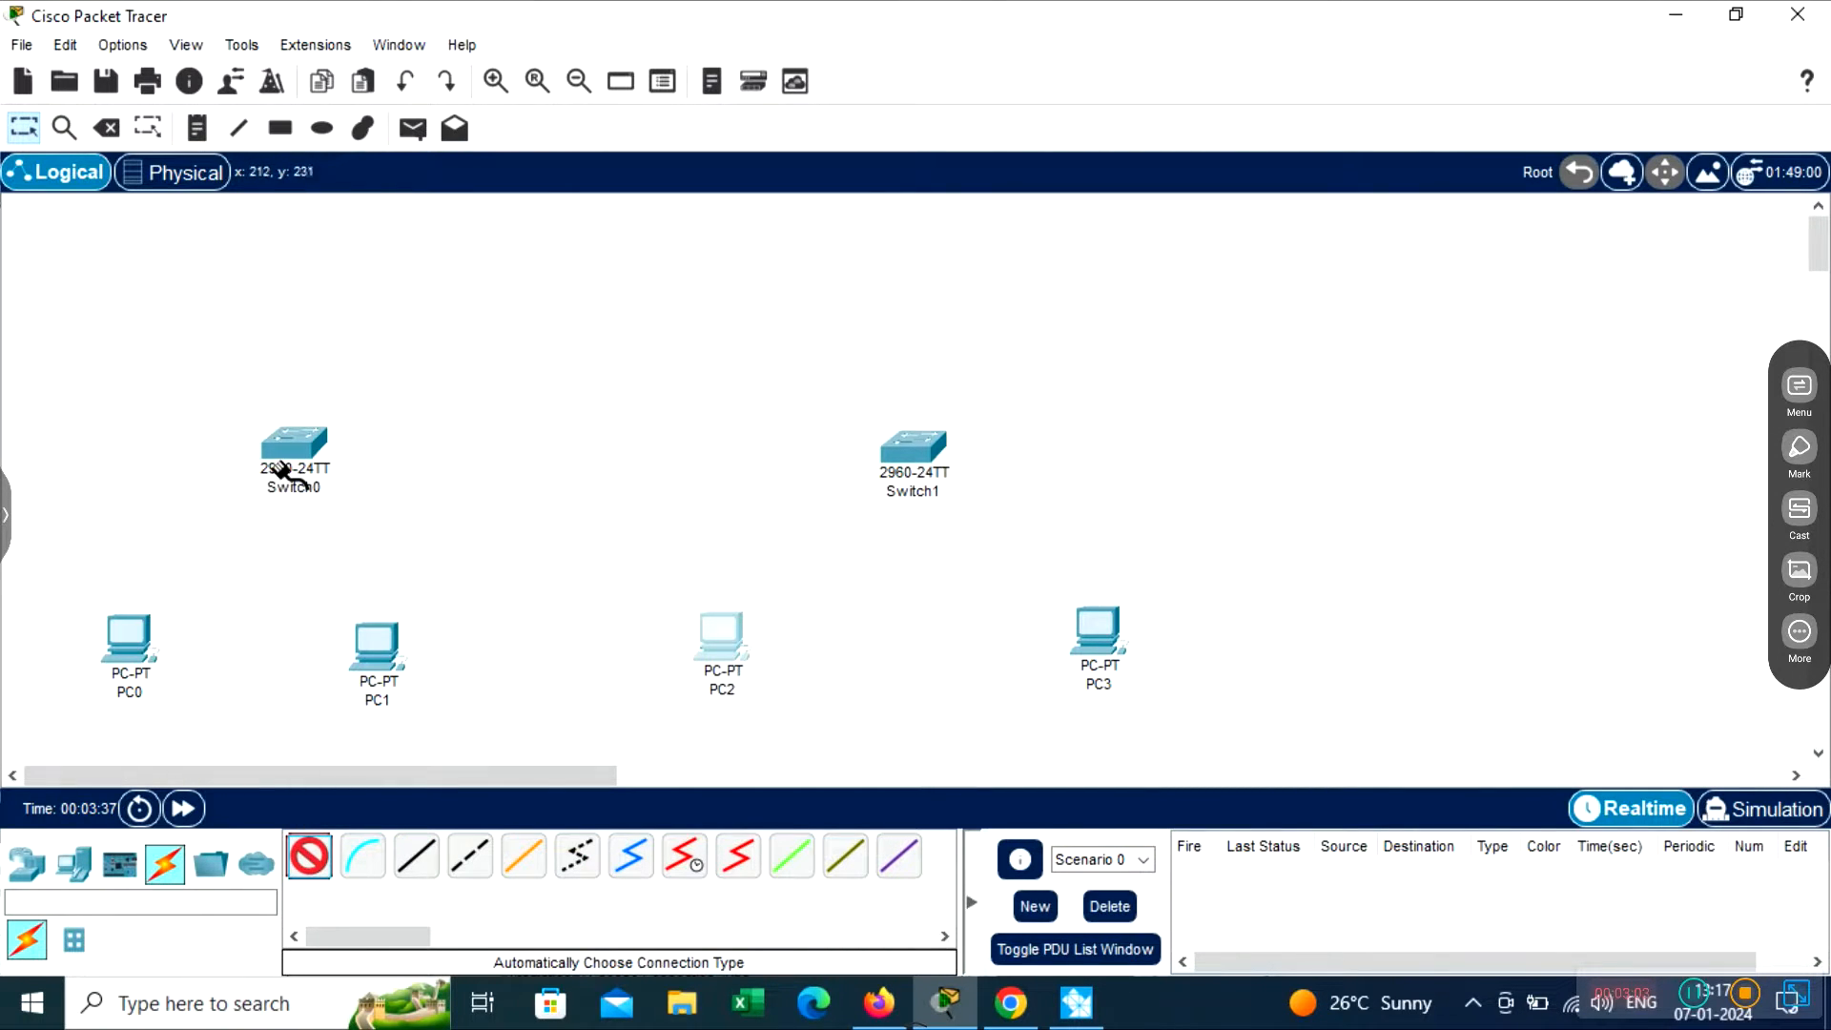
pyautogui.click(291, 449)
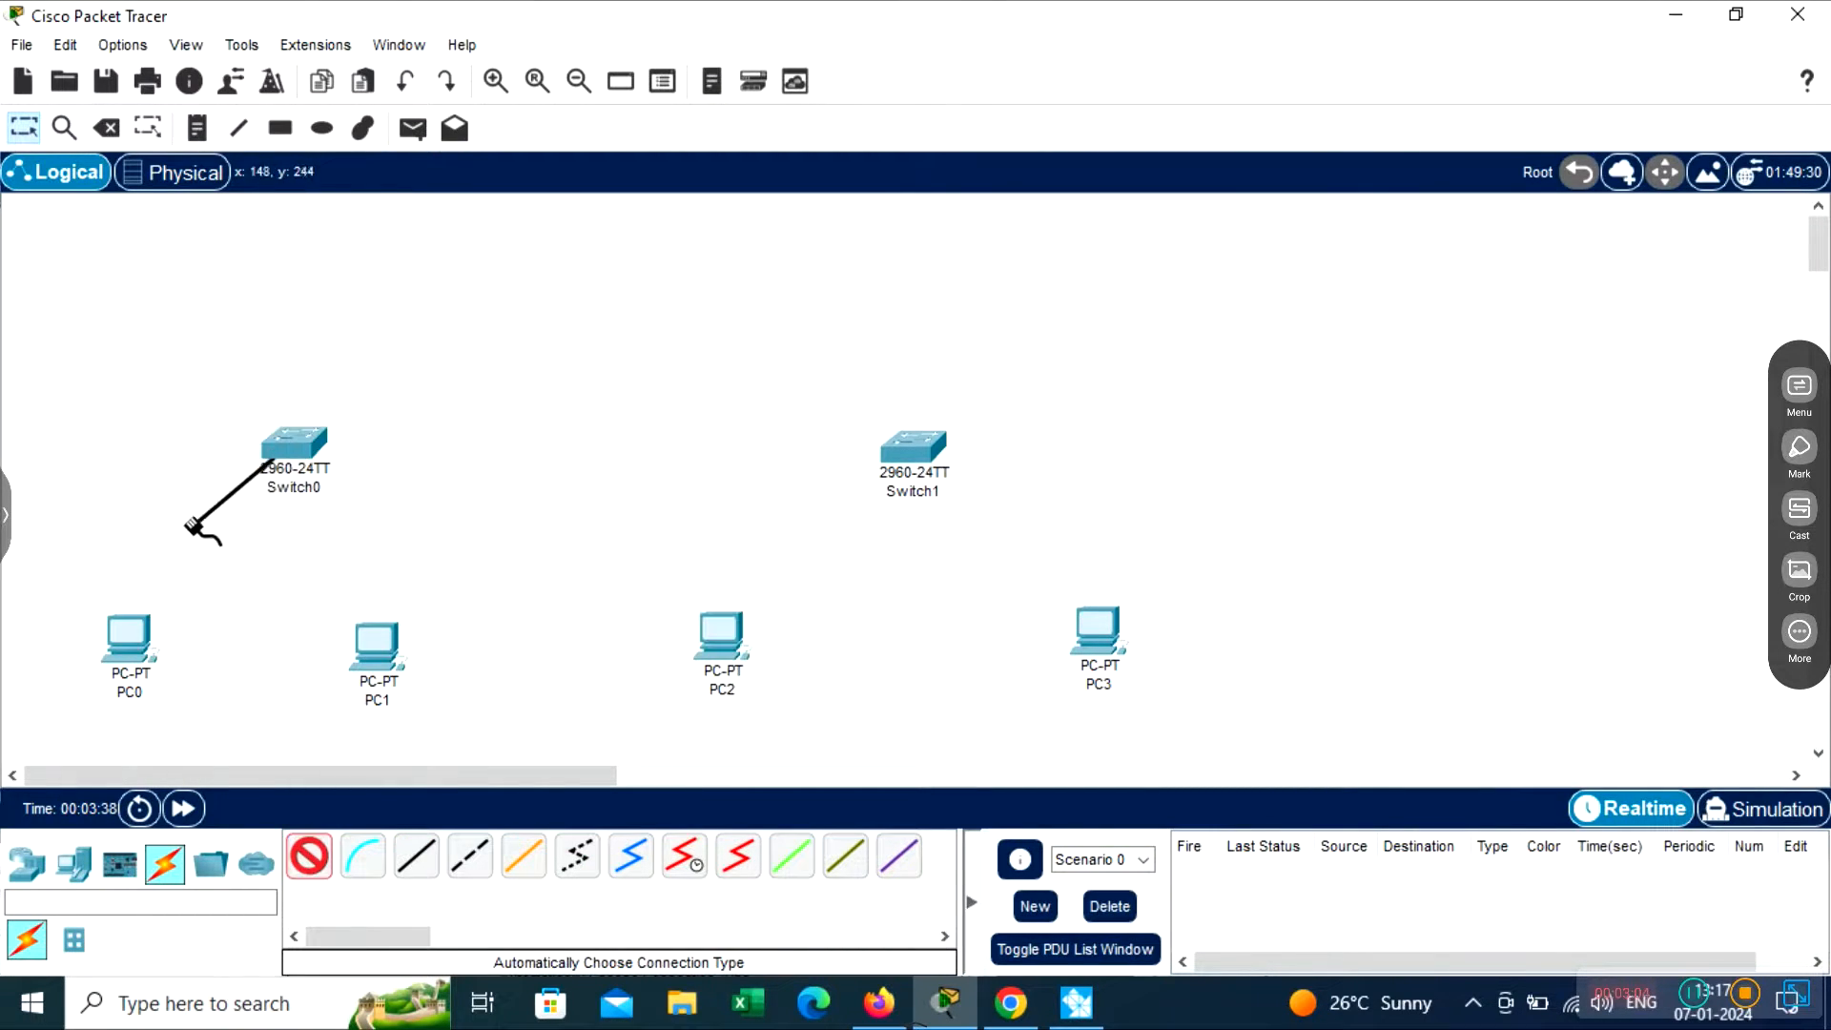
pyautogui.click(130, 644)
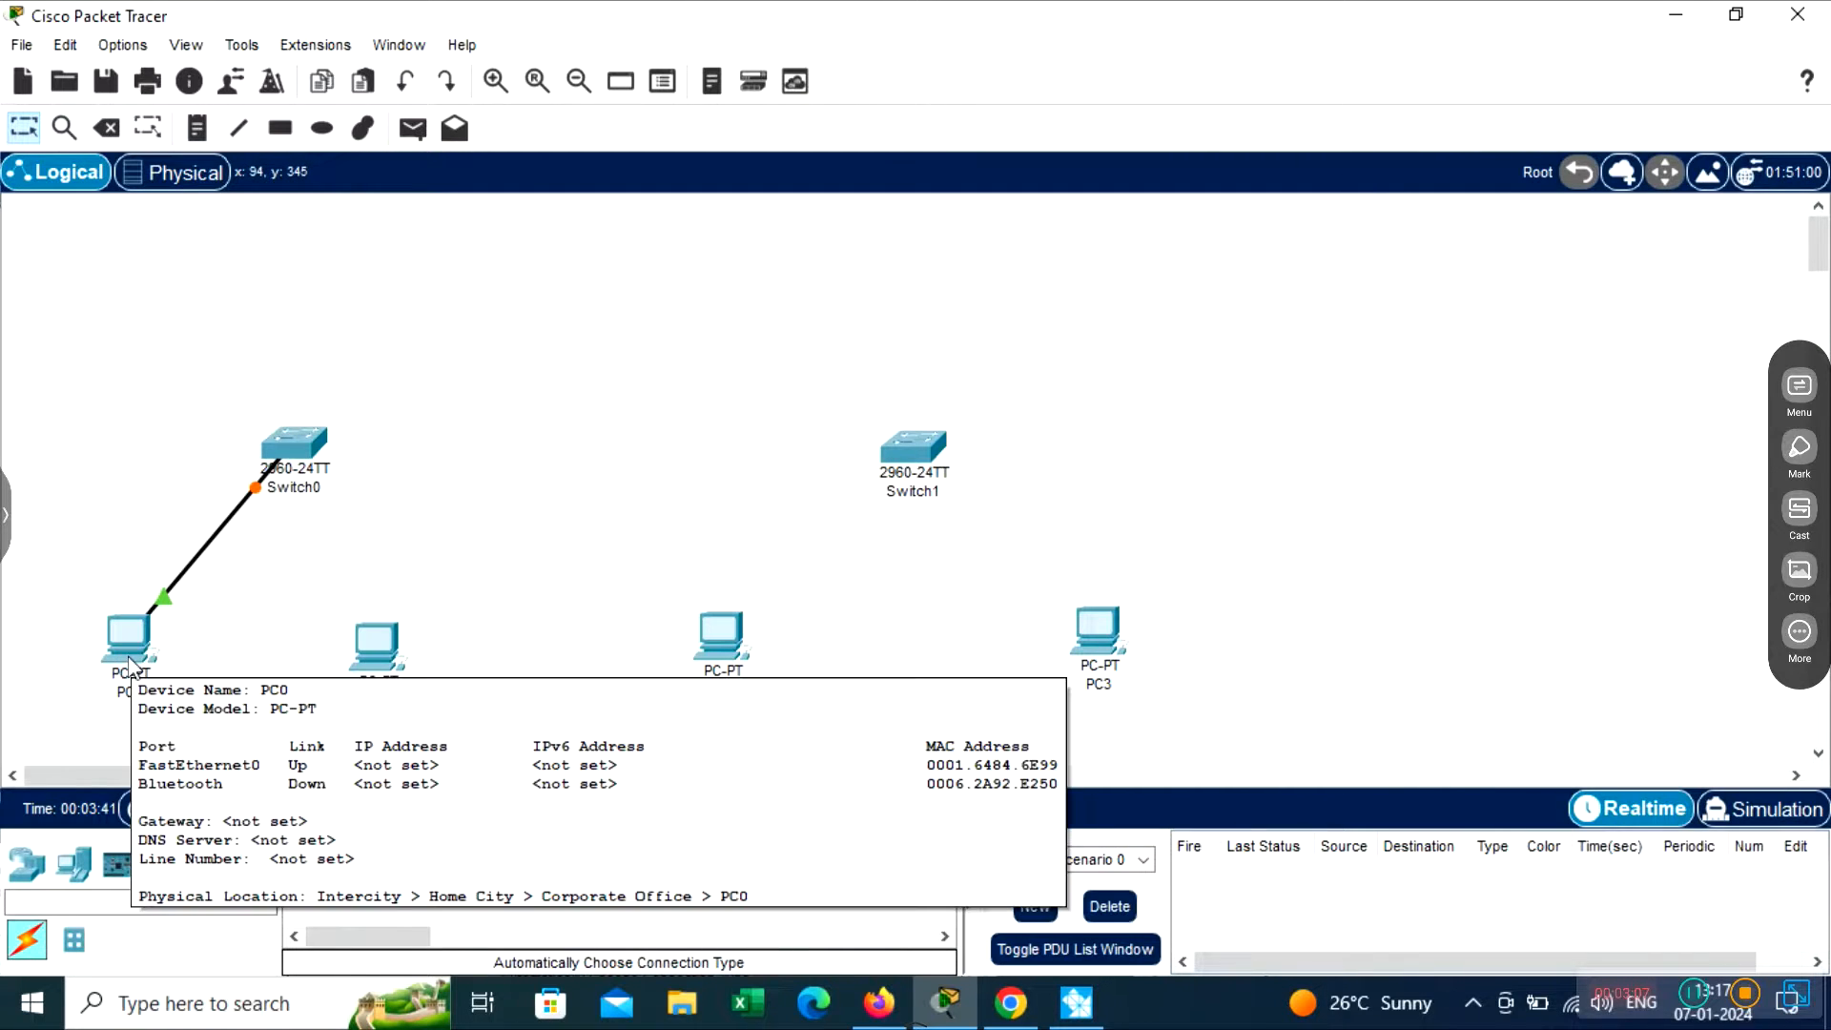
pyautogui.click(314, 855)
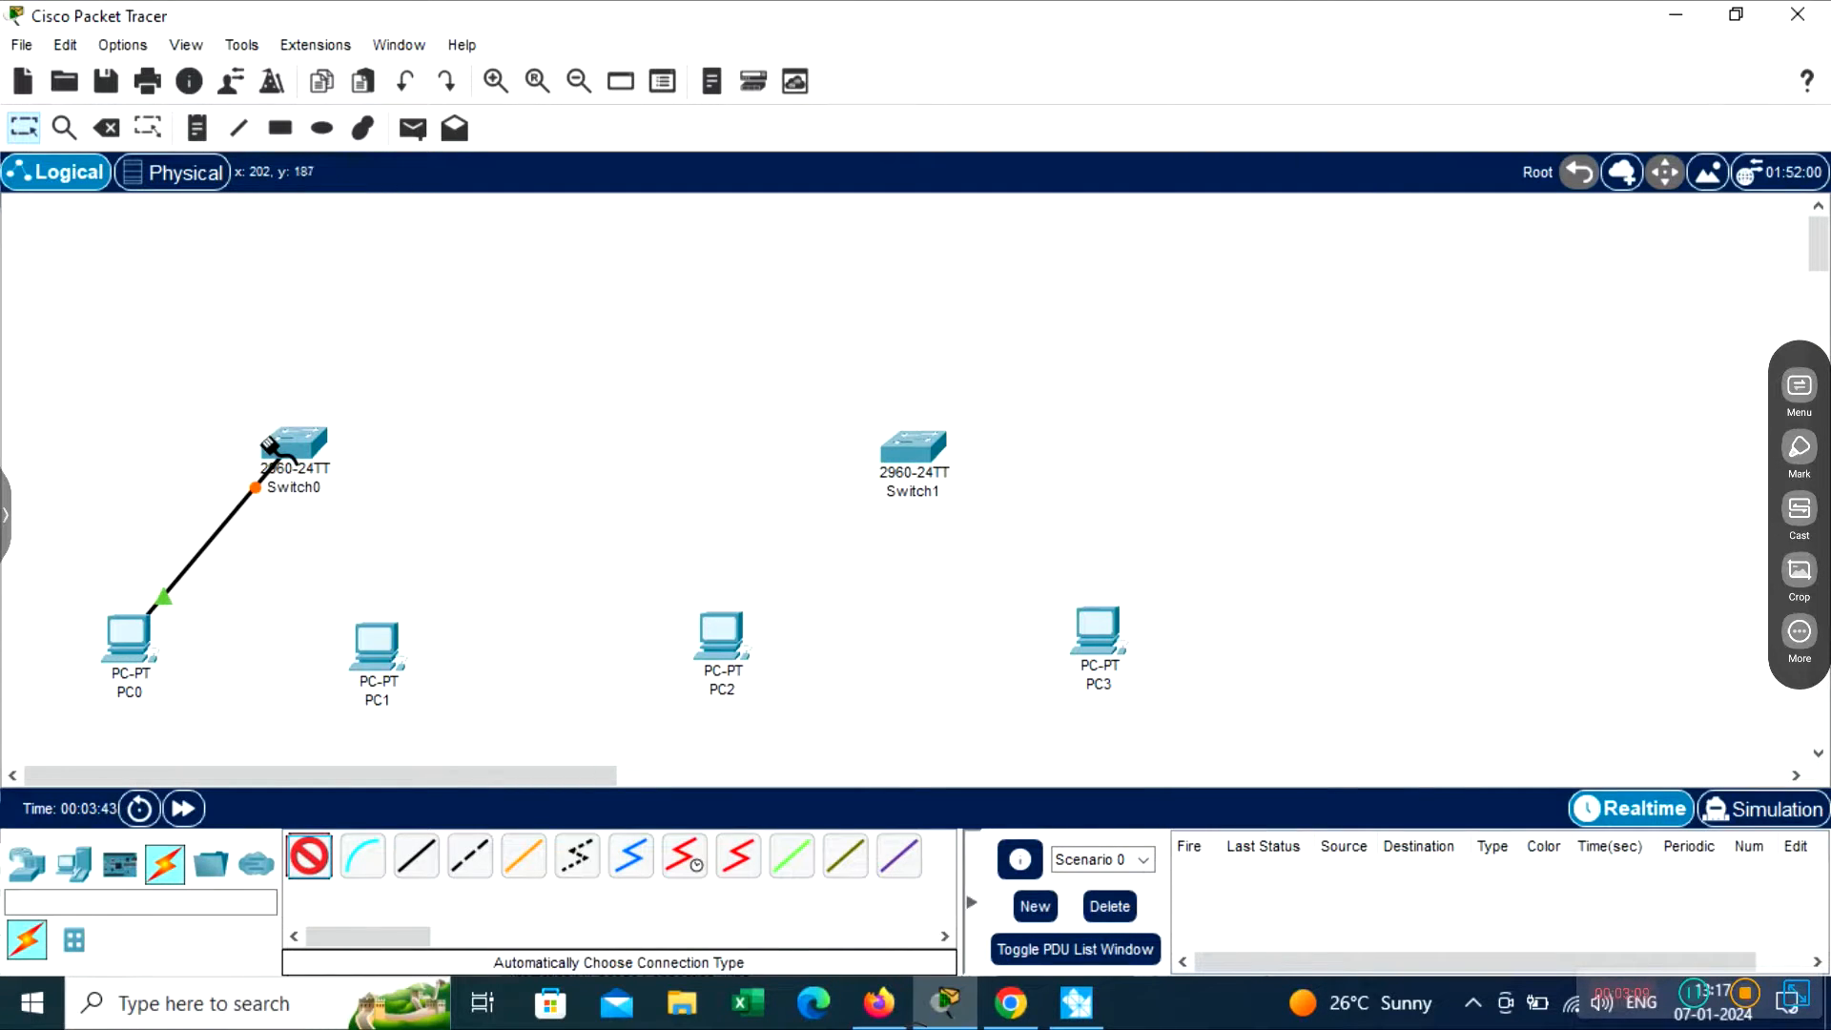
pyautogui.click(299, 445)
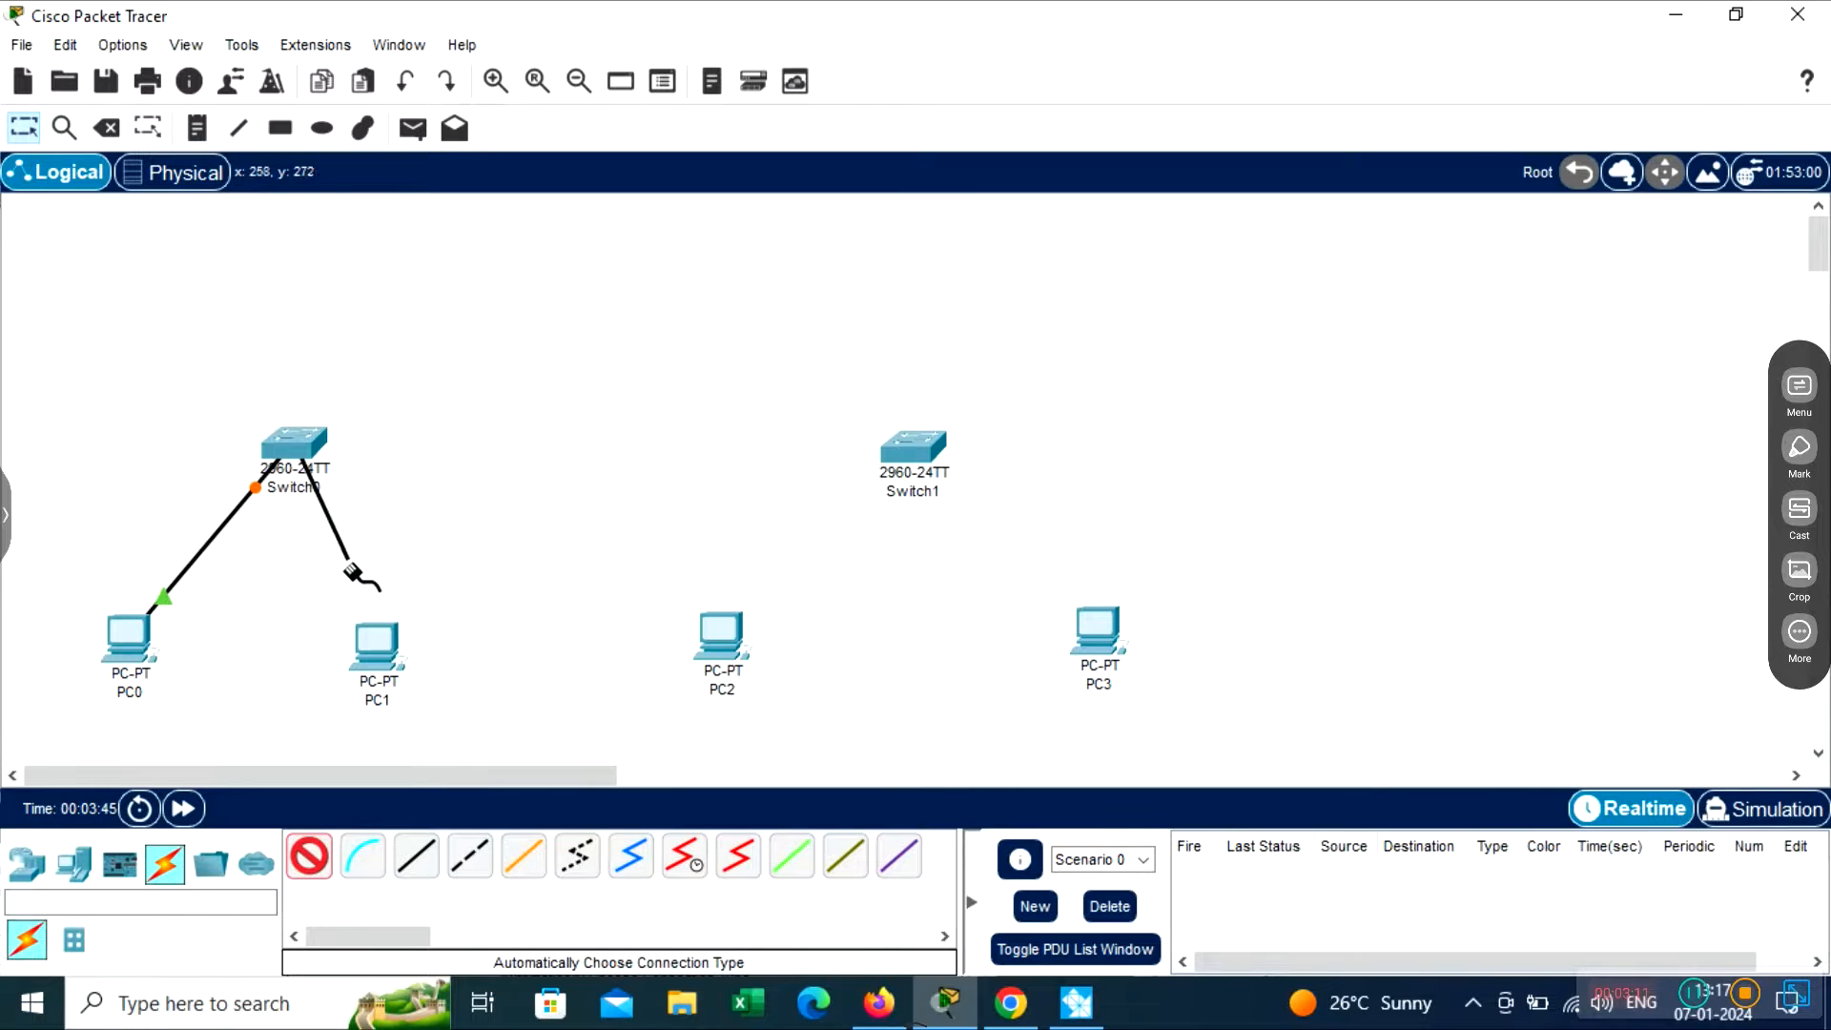
pyautogui.click(391, 652)
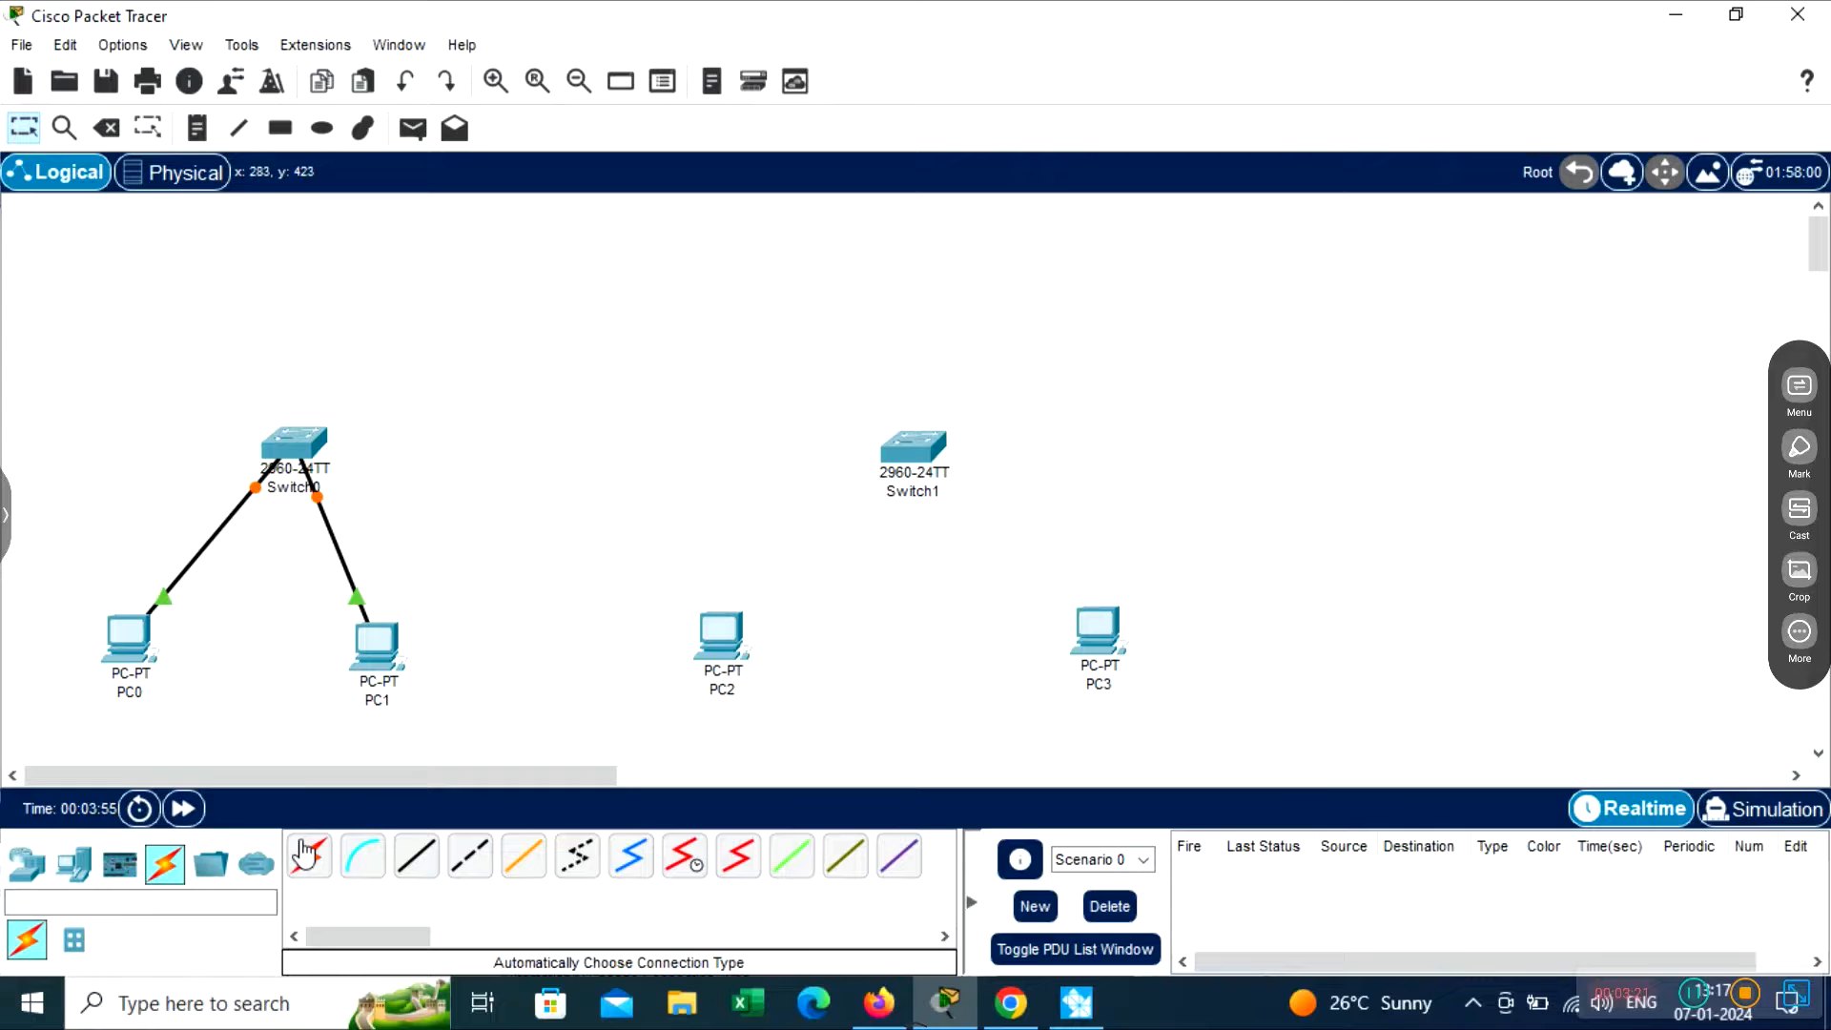
# Cable Switch1 to PC2 and PC3 using the automatically chosen connection type
pyautogui.click(302, 866)
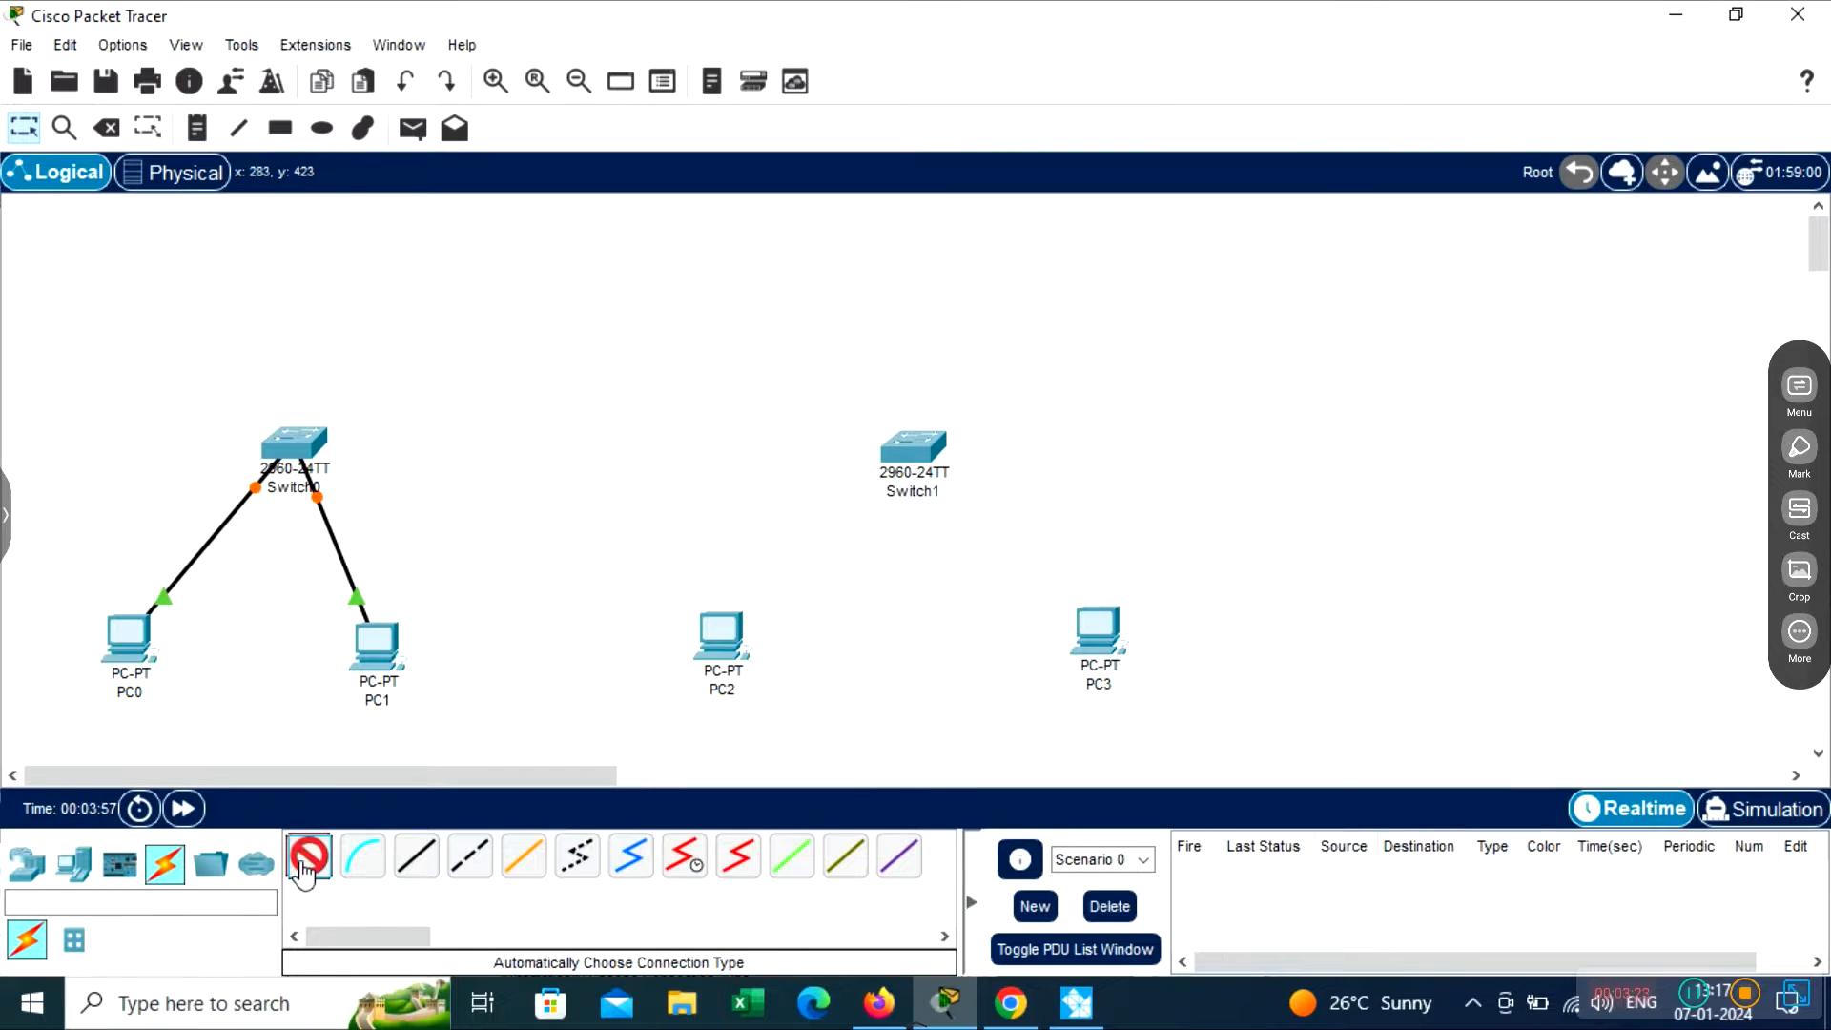
pyautogui.click(901, 450)
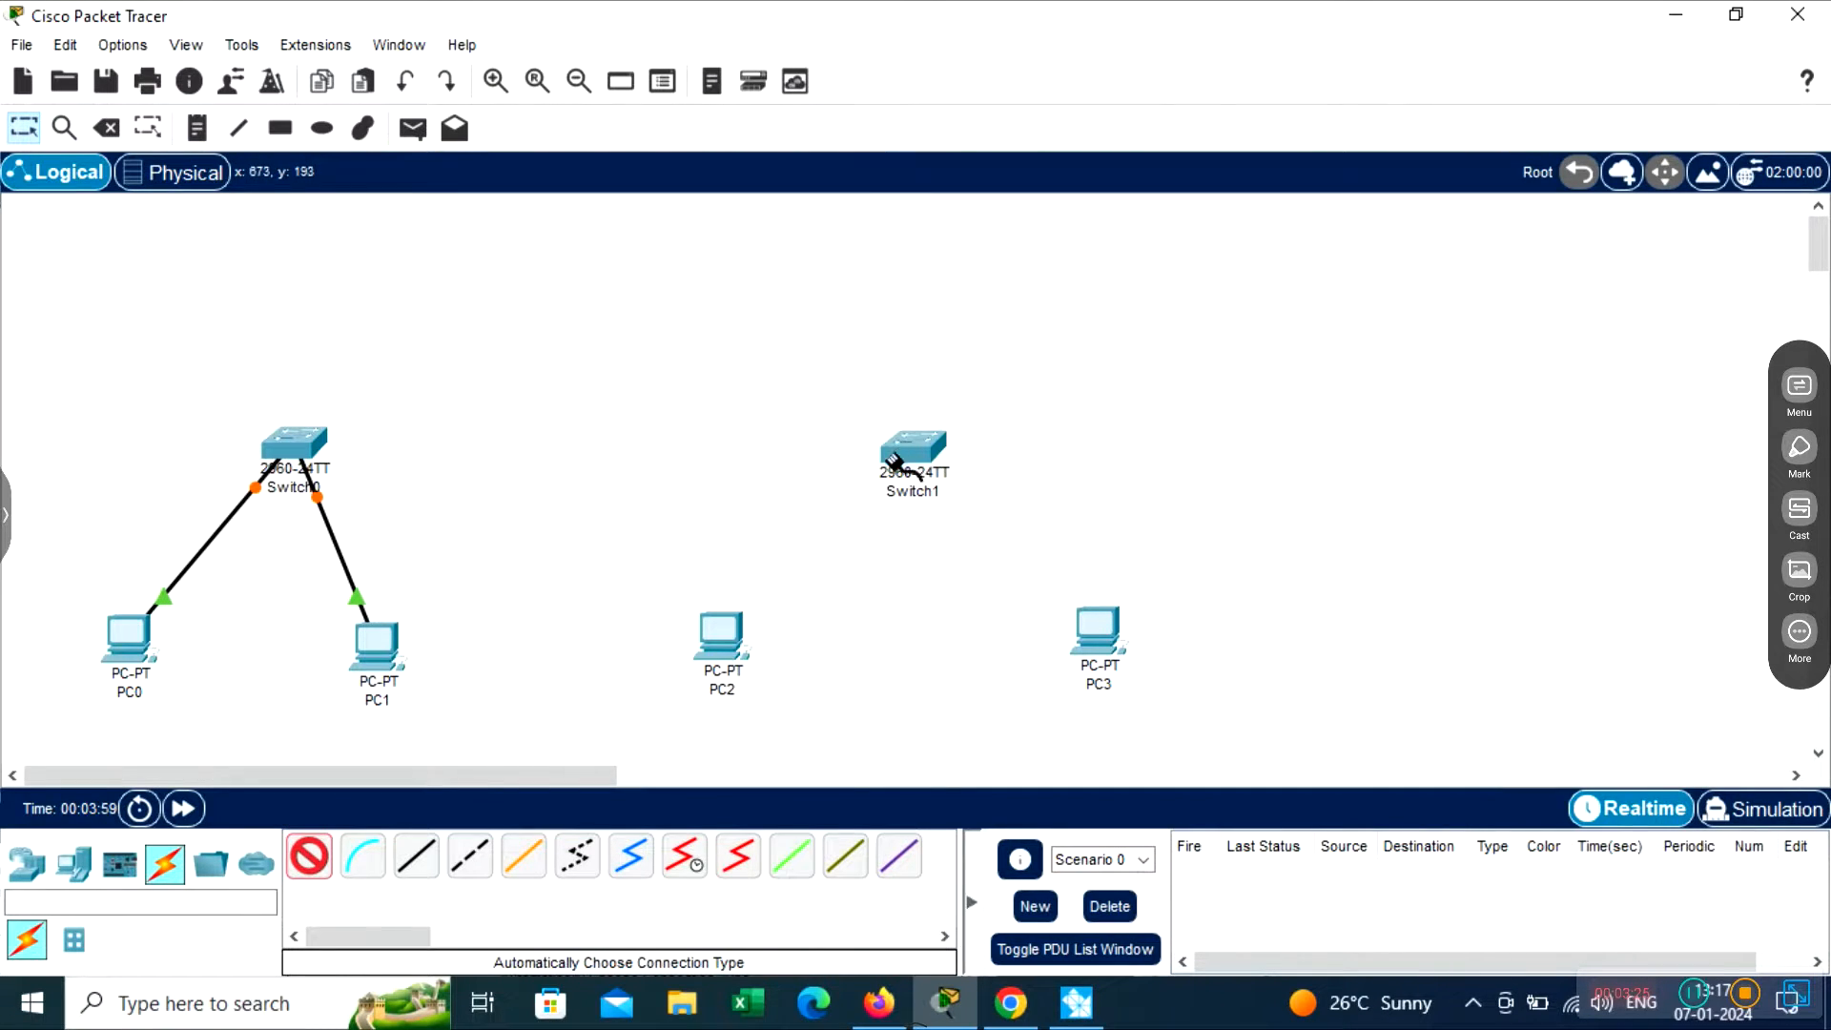
pyautogui.click(736, 631)
pyautogui.click(307, 856)
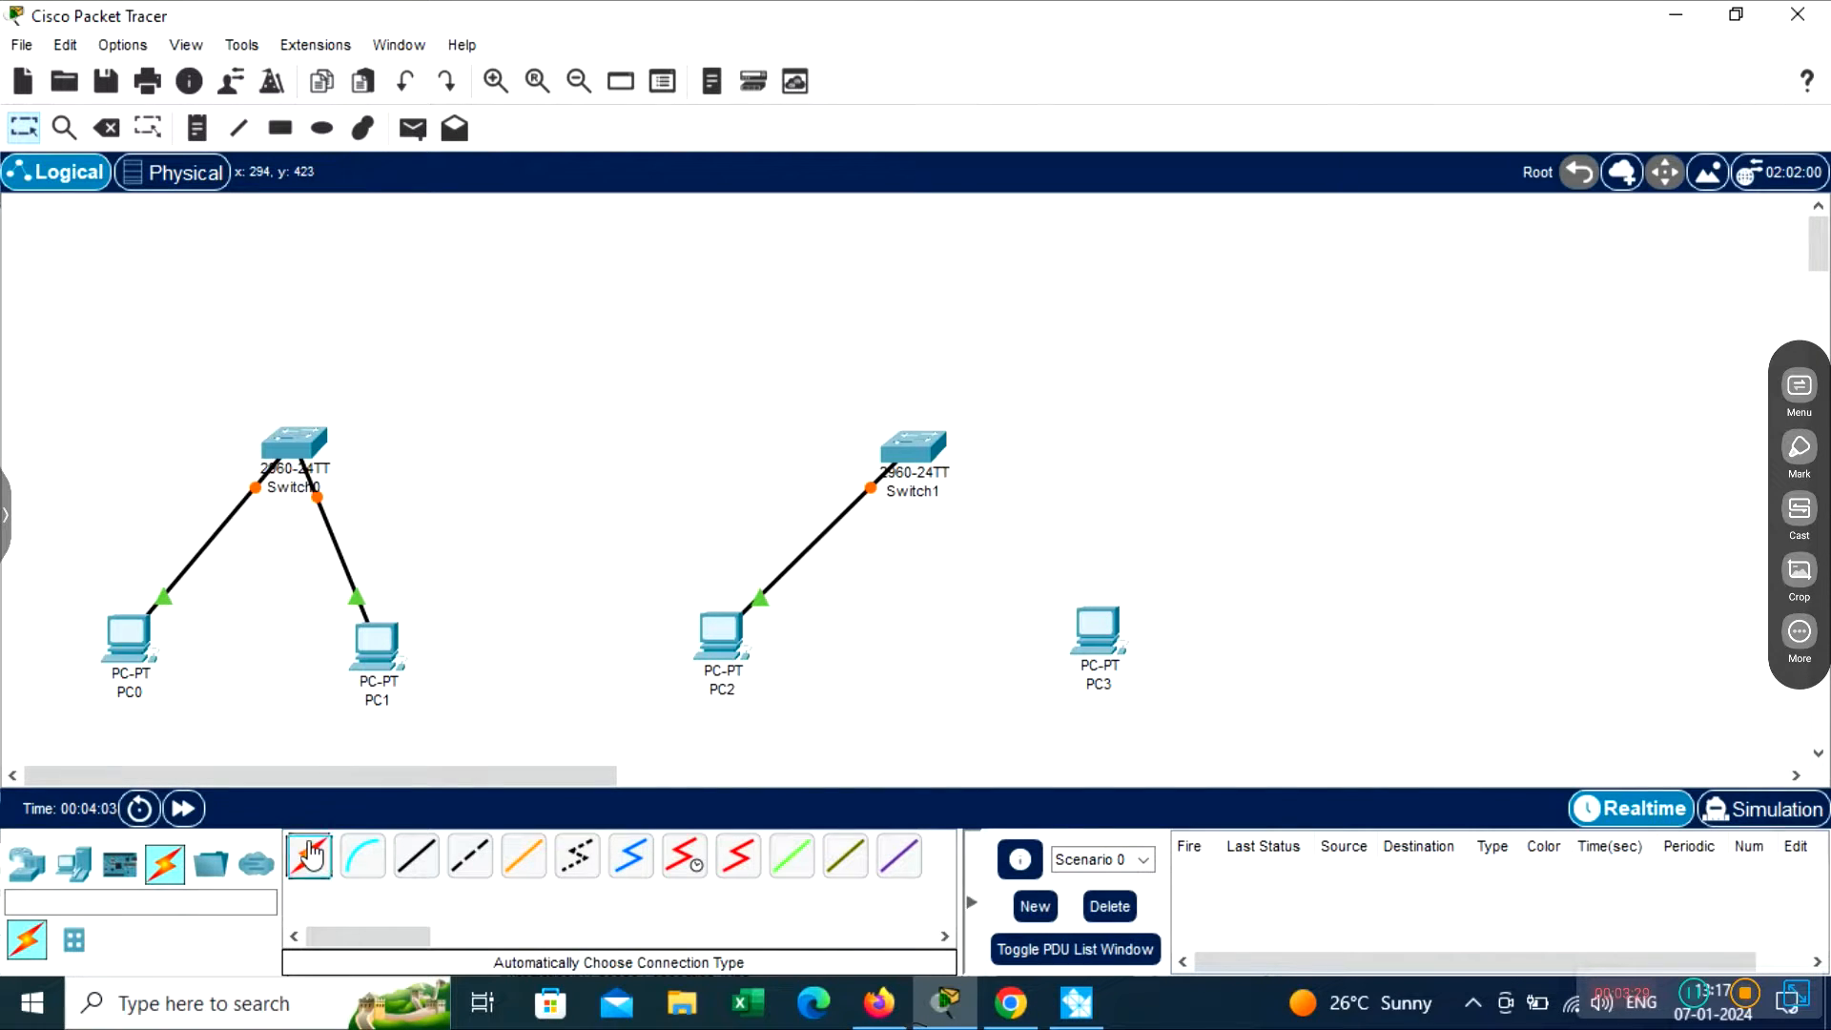
pyautogui.click(904, 458)
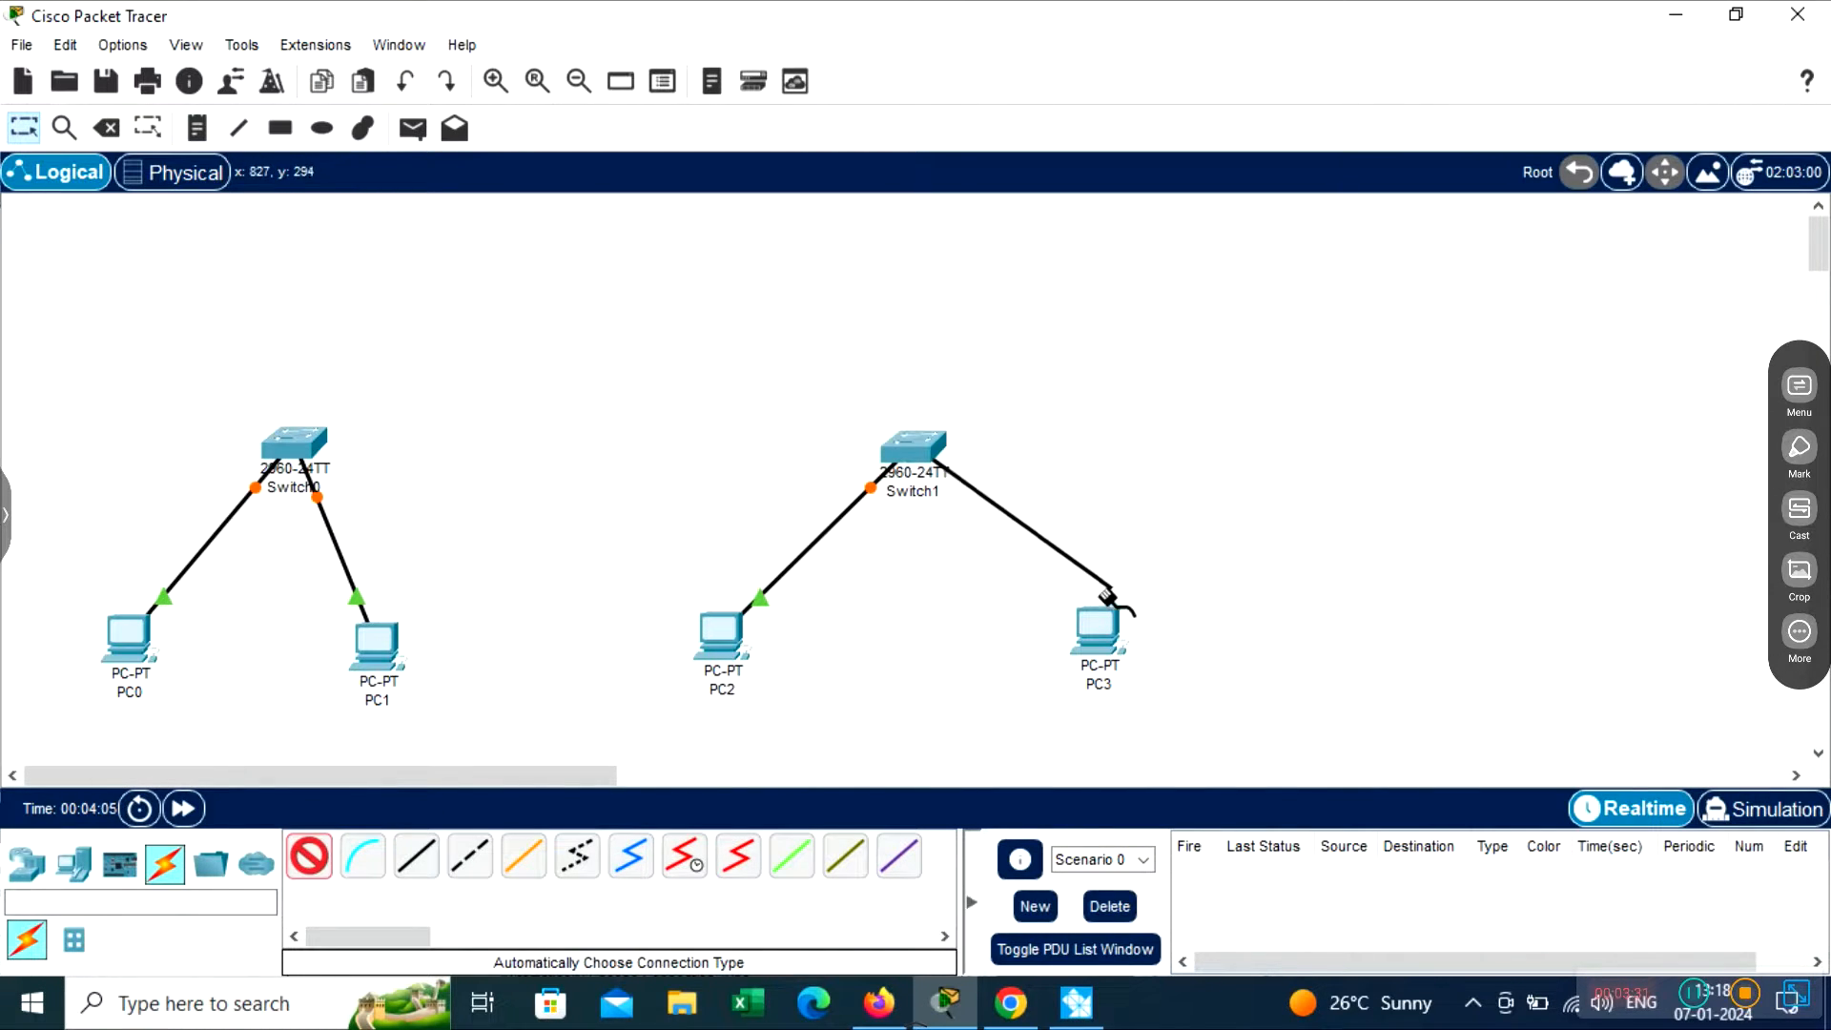
pyautogui.click(1085, 641)
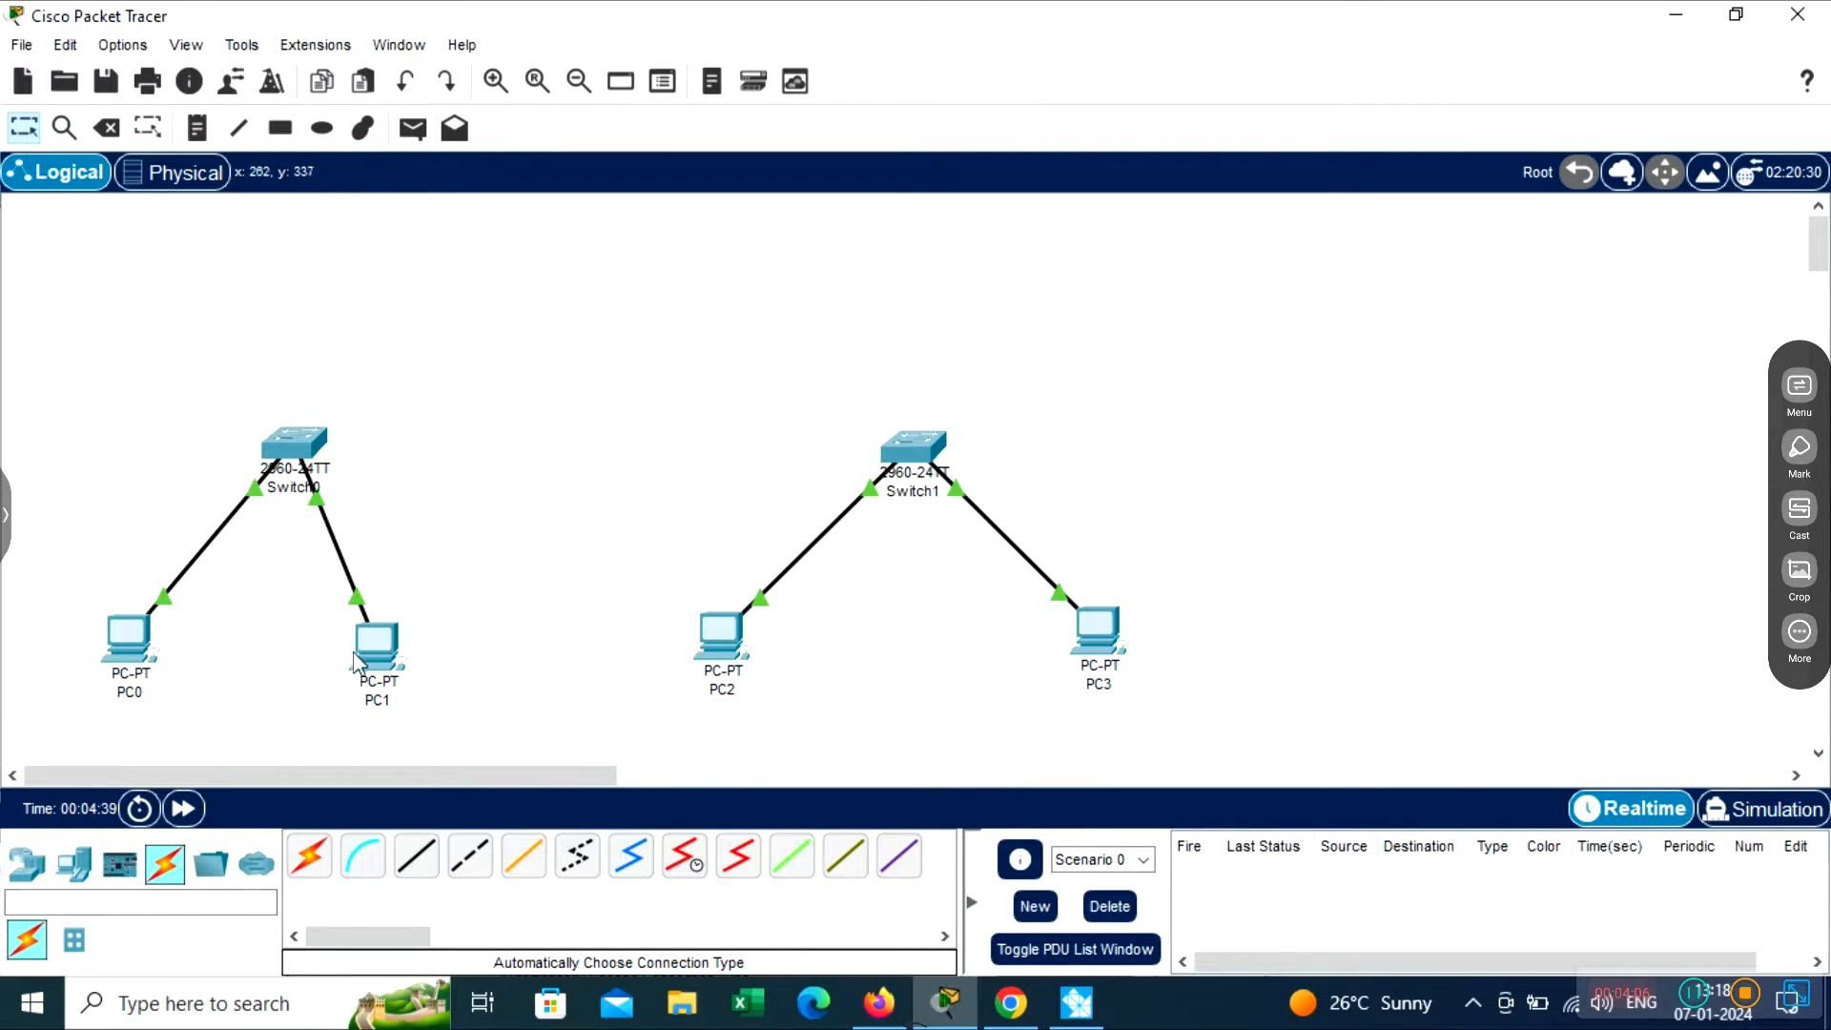
# Link Switch0 to Switch1 using the automatically chosen connection type
pyautogui.click(316, 861)
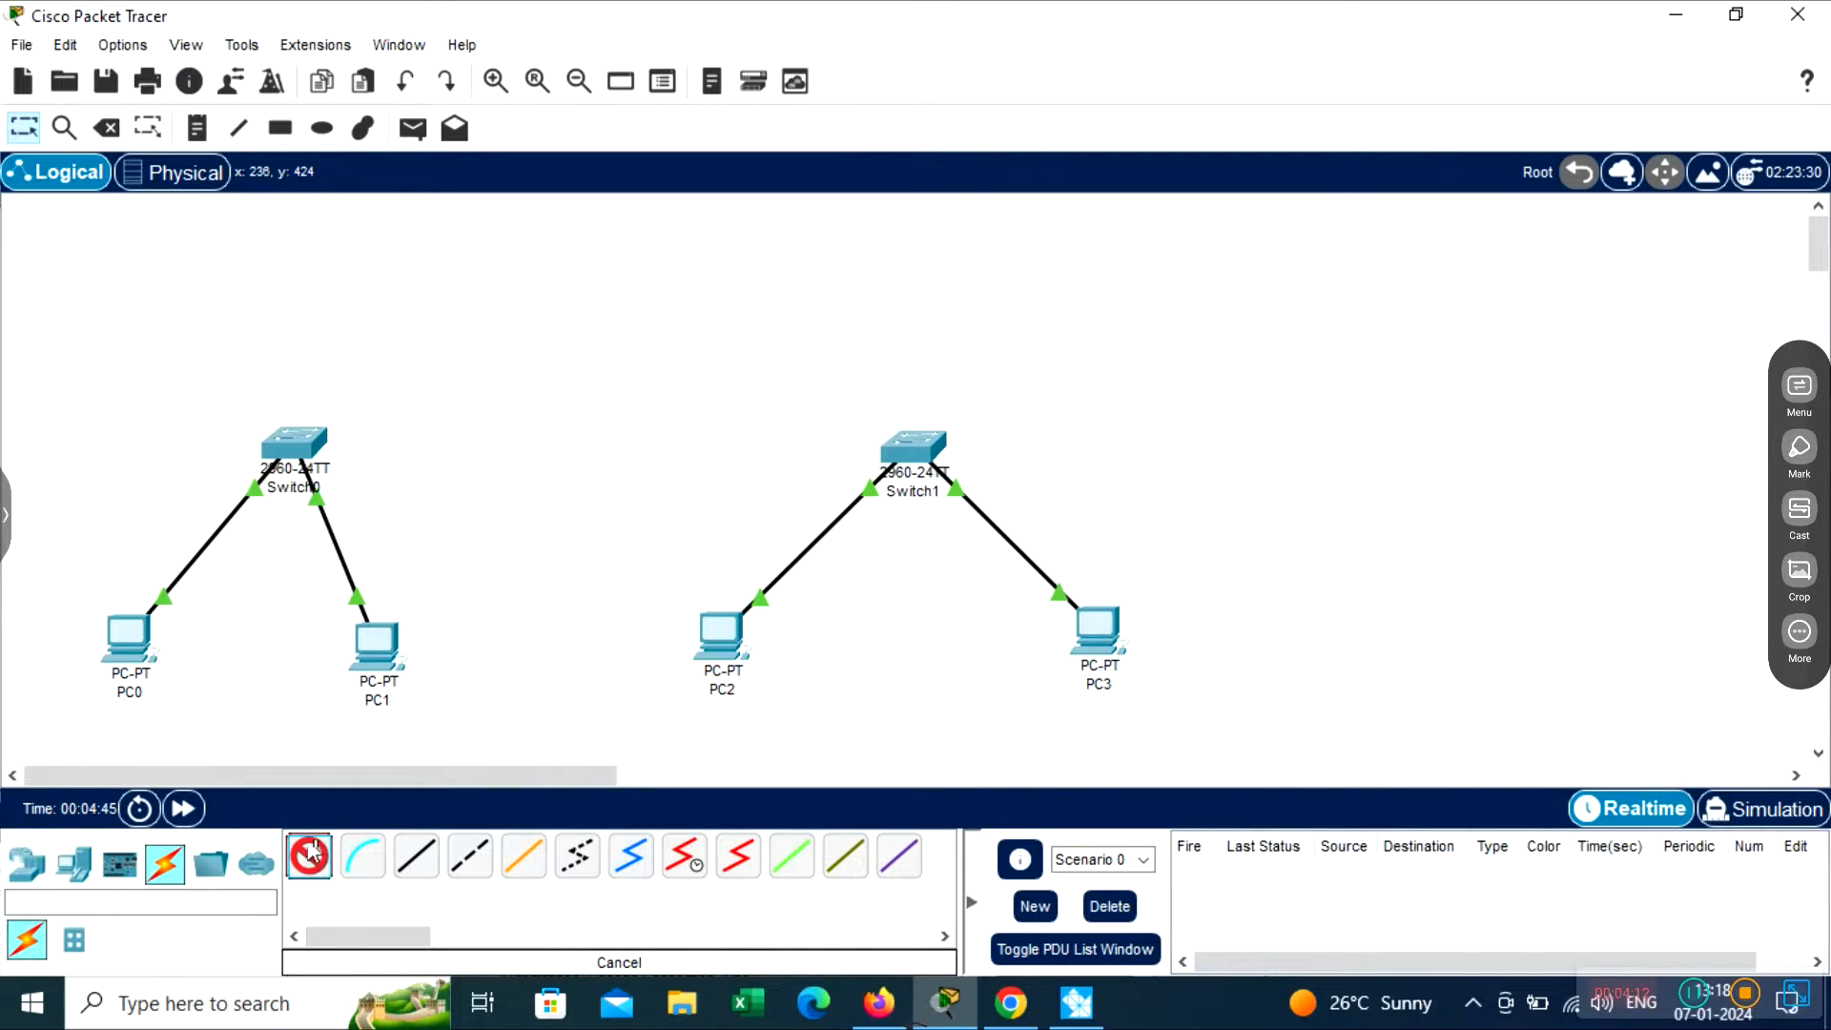
pyautogui.click(286, 447)
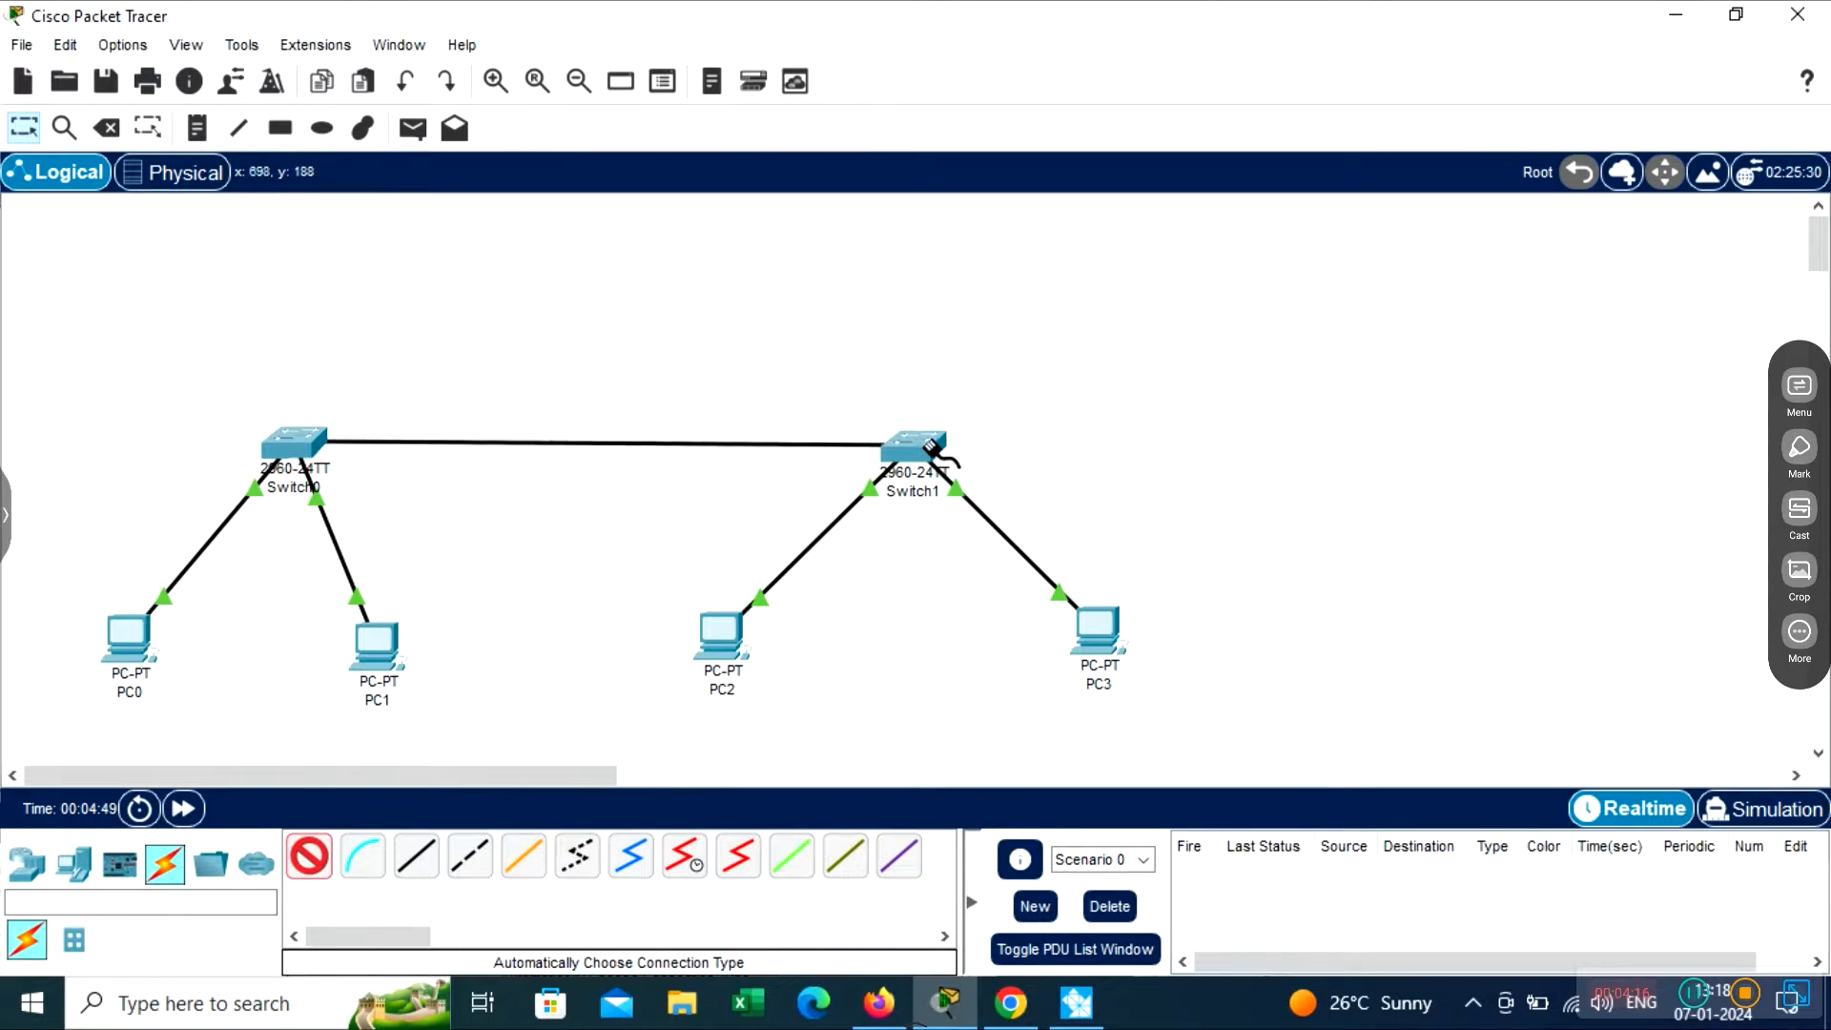
pyautogui.click(929, 446)
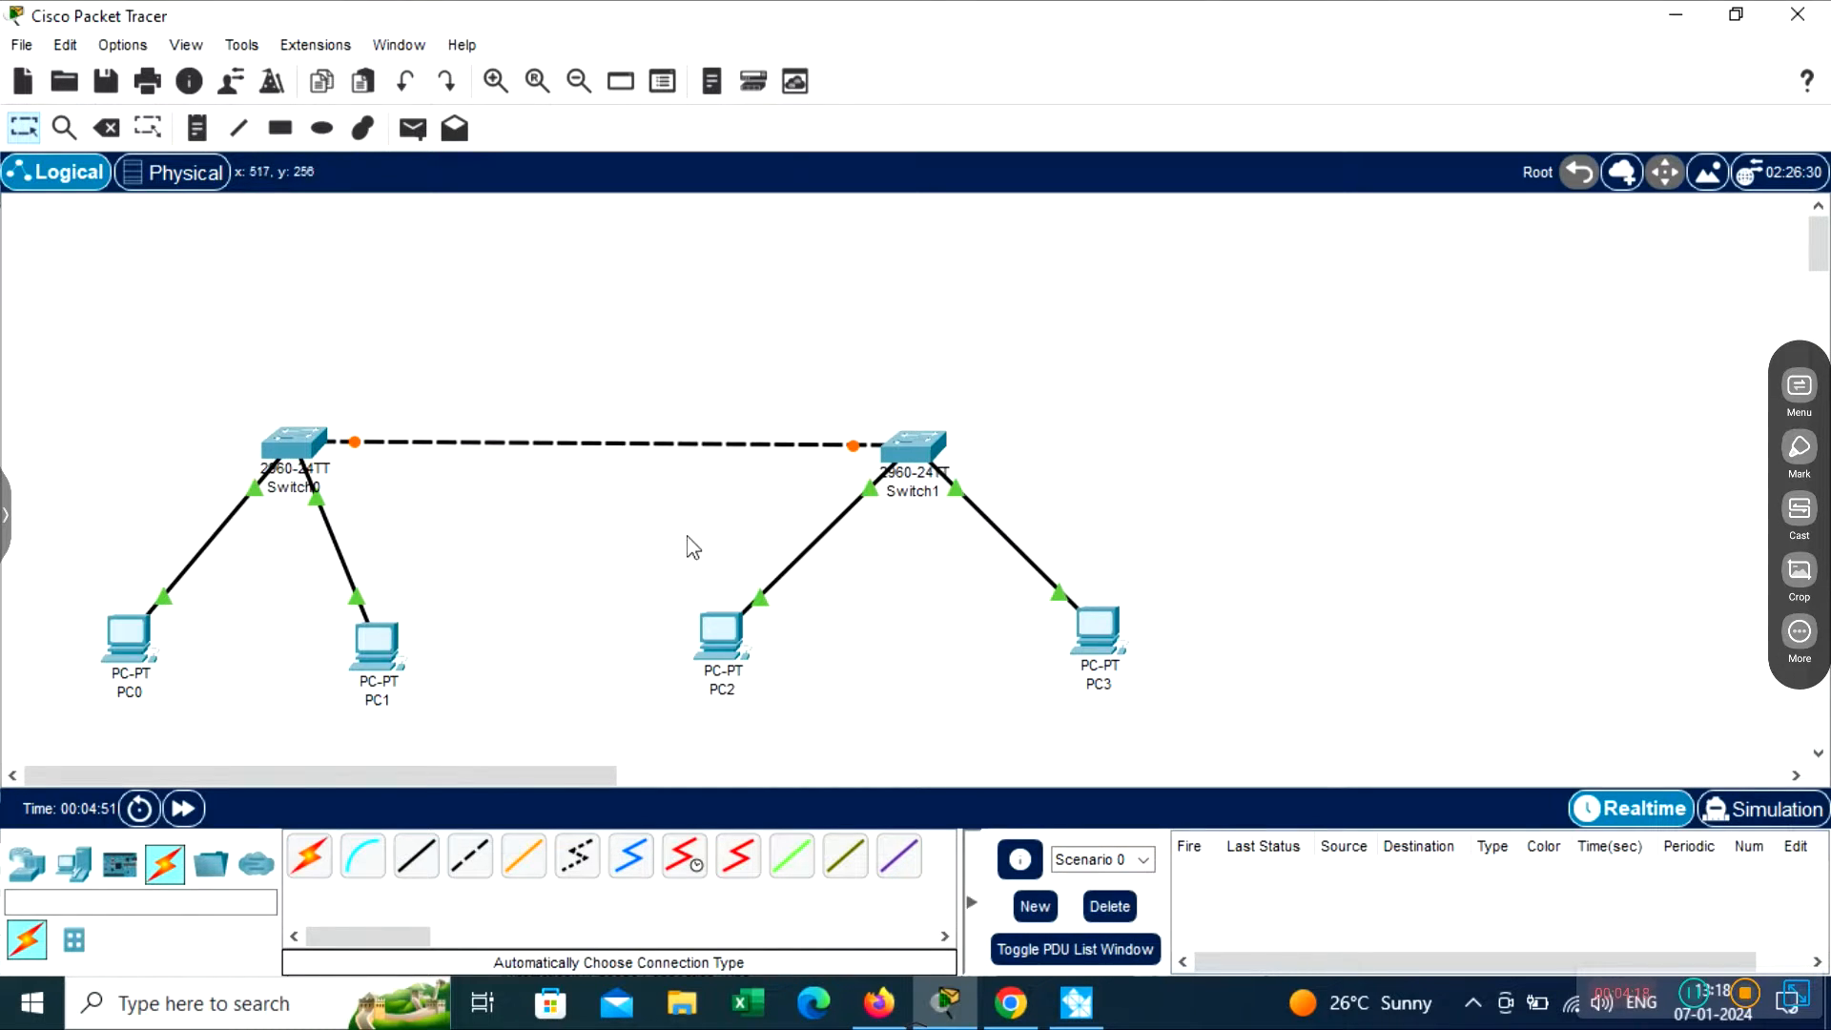
# Give PC0 the static IPv4 address 10.0.0.10 with subnet mask 255.0.0.0, and close its configuration
pyautogui.moveTo(534, 448)
pyautogui.moveTo(1102, 637)
pyautogui.click(133, 651)
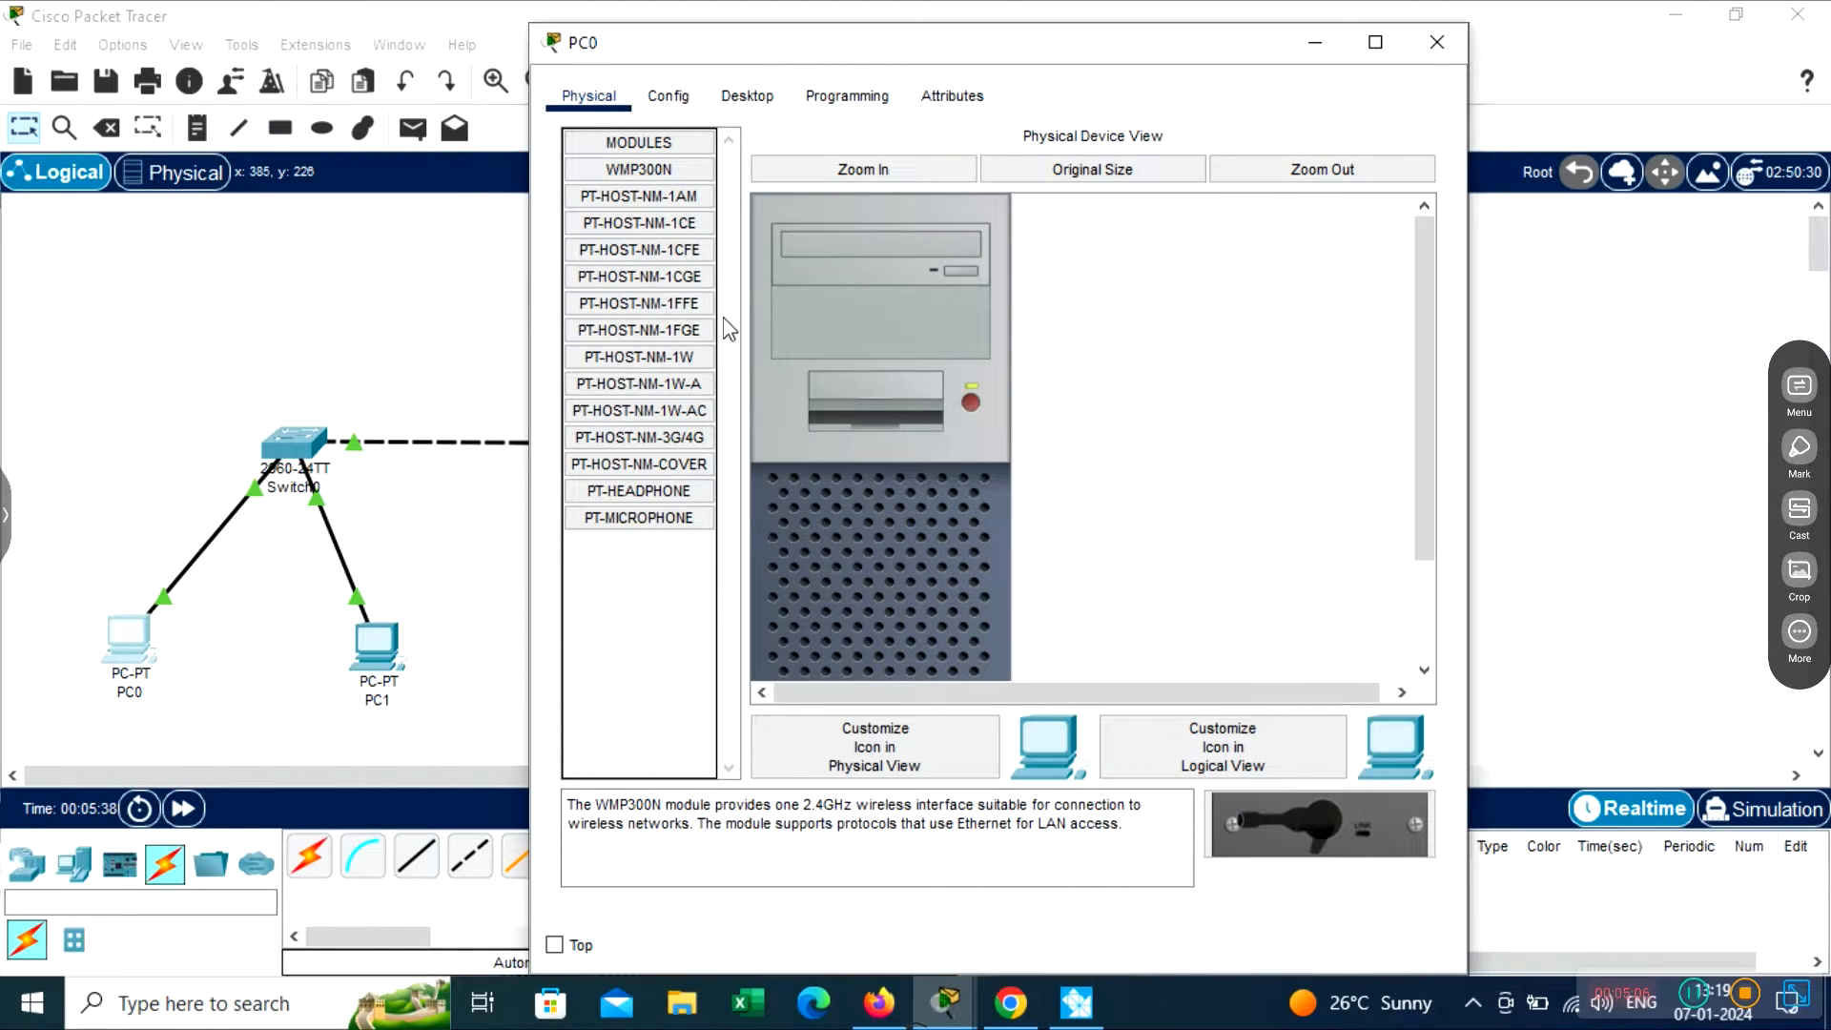
pyautogui.click(750, 97)
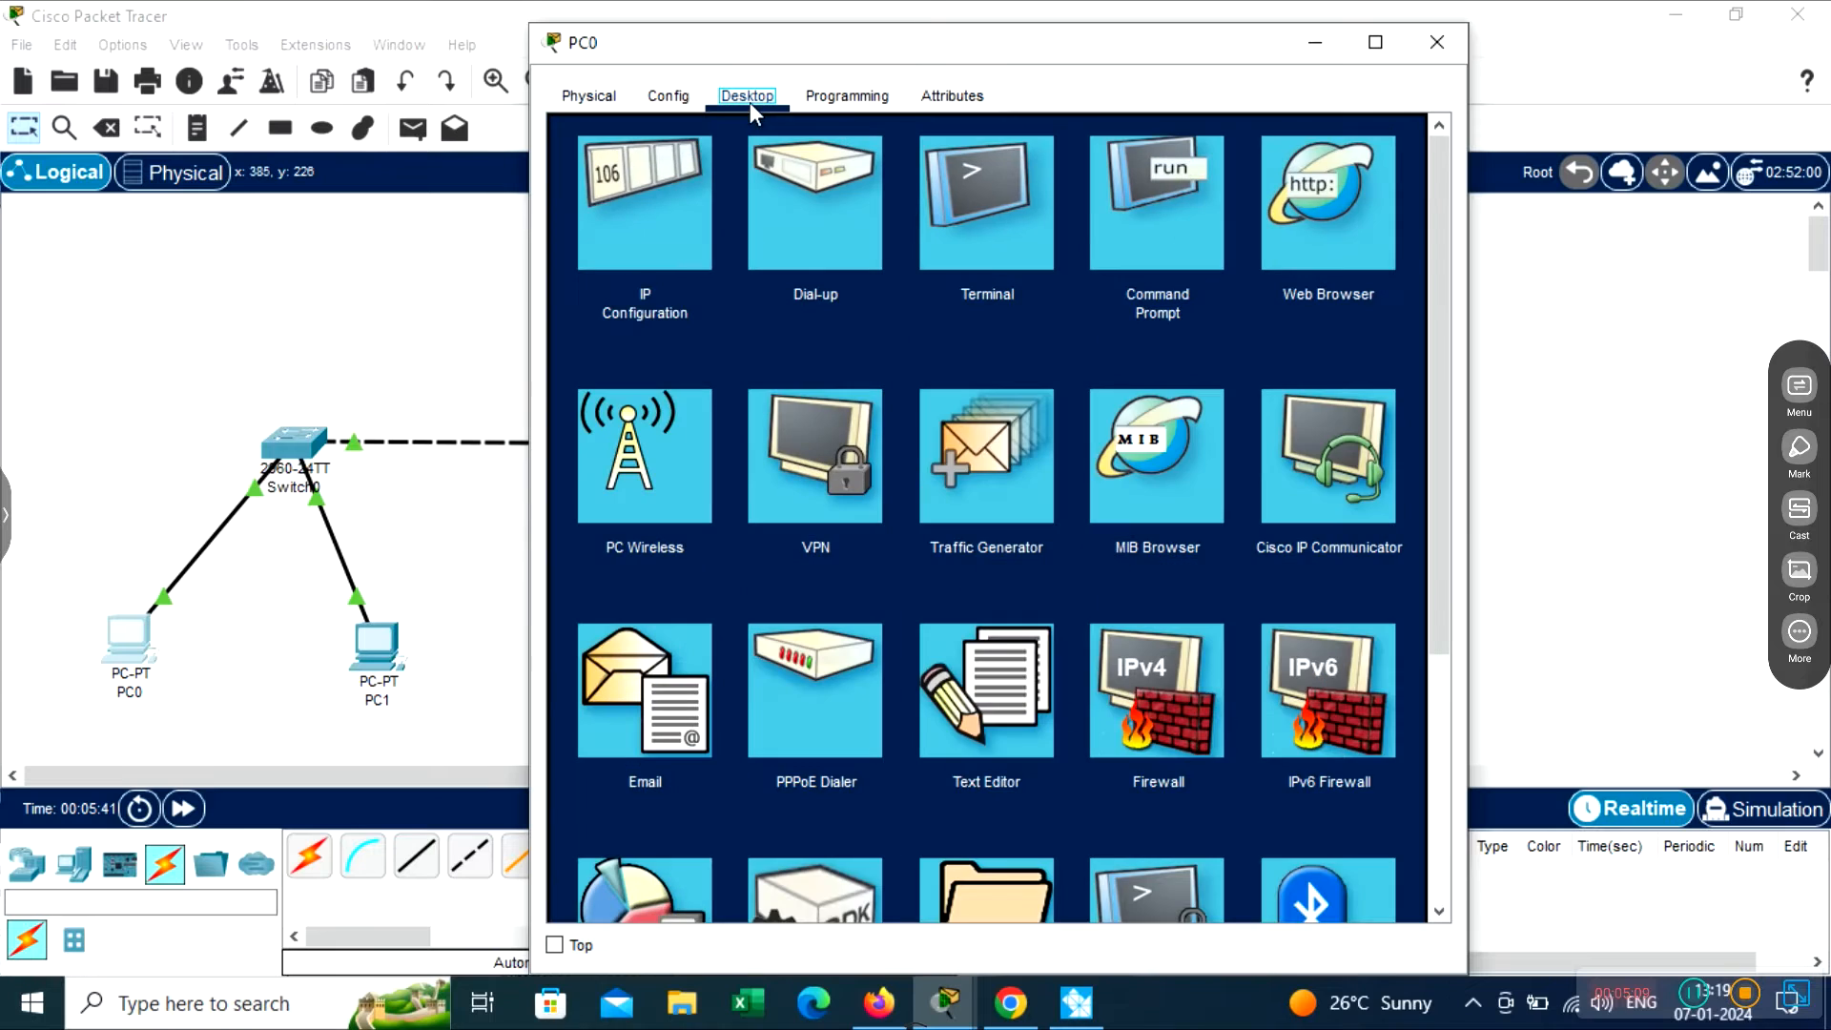
pyautogui.click(626, 217)
pyautogui.click(922, 285)
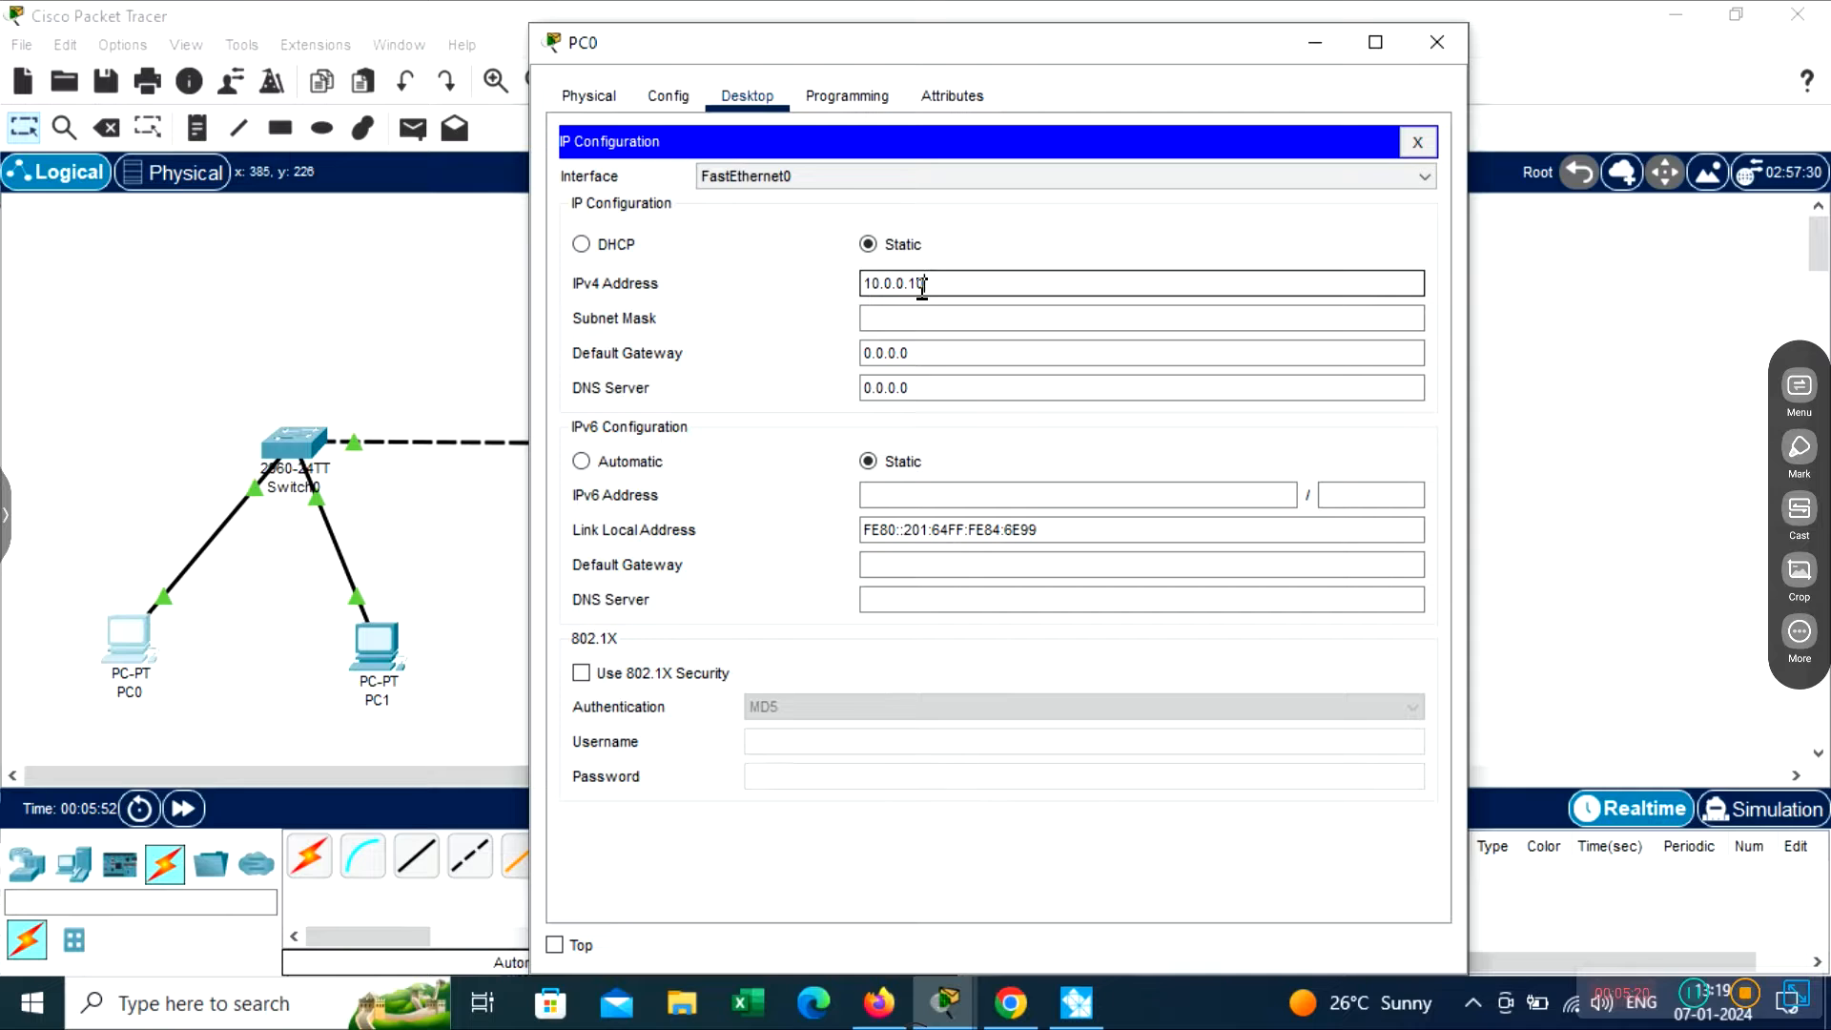
pyautogui.click(926, 318)
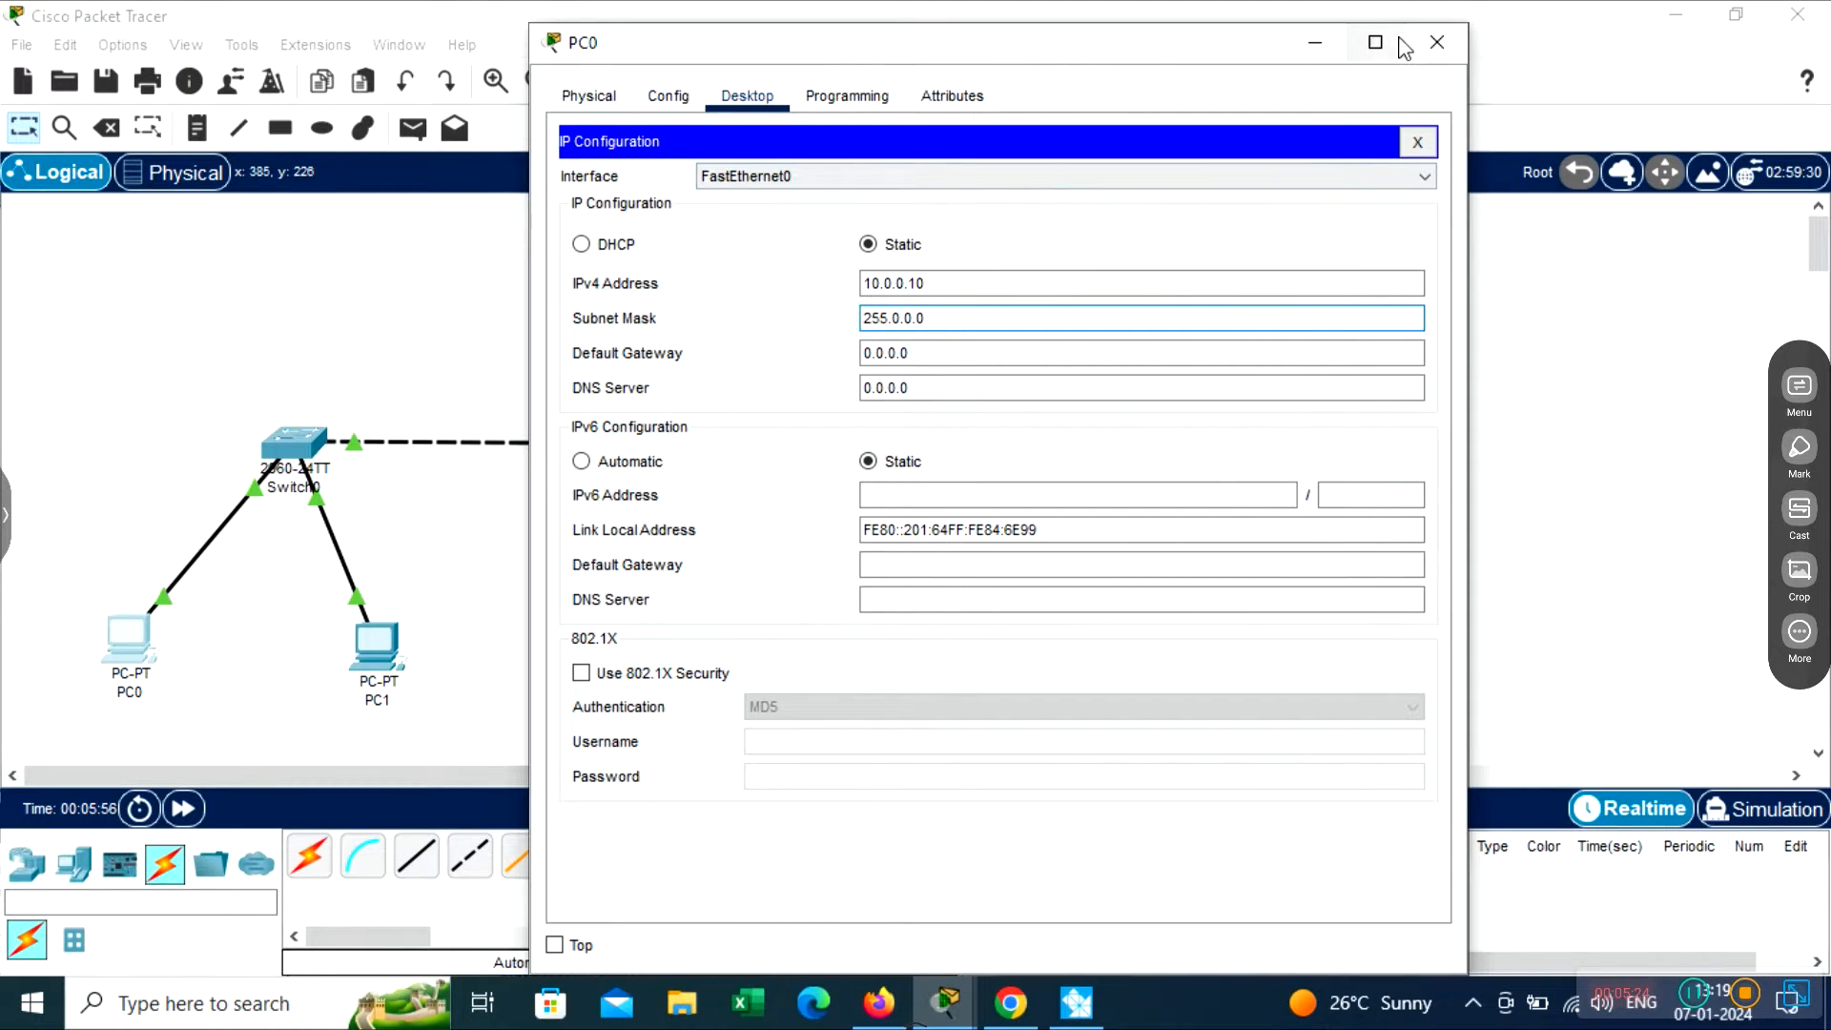
pyautogui.click(1437, 42)
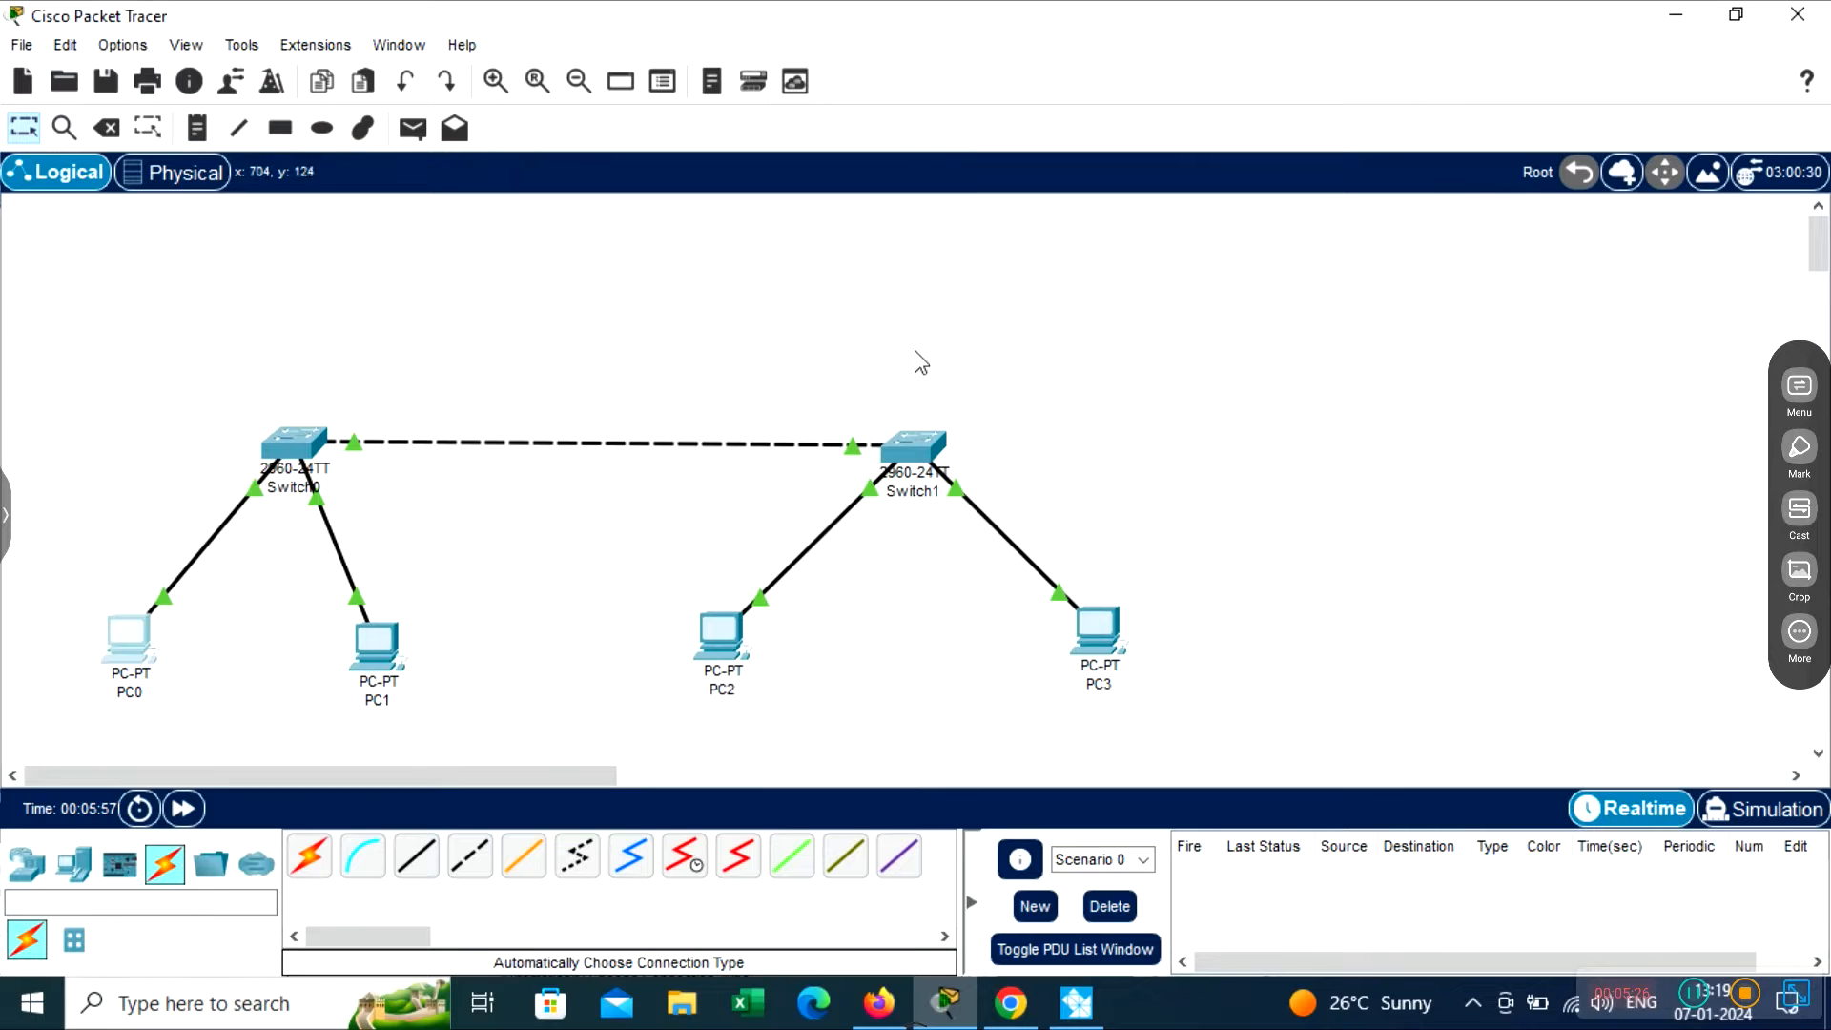
# Give PC3 the static IPv4 address 11.0.0.10 with subnet mask 255.0.0.0, and close its configuration
pyautogui.click(1092, 634)
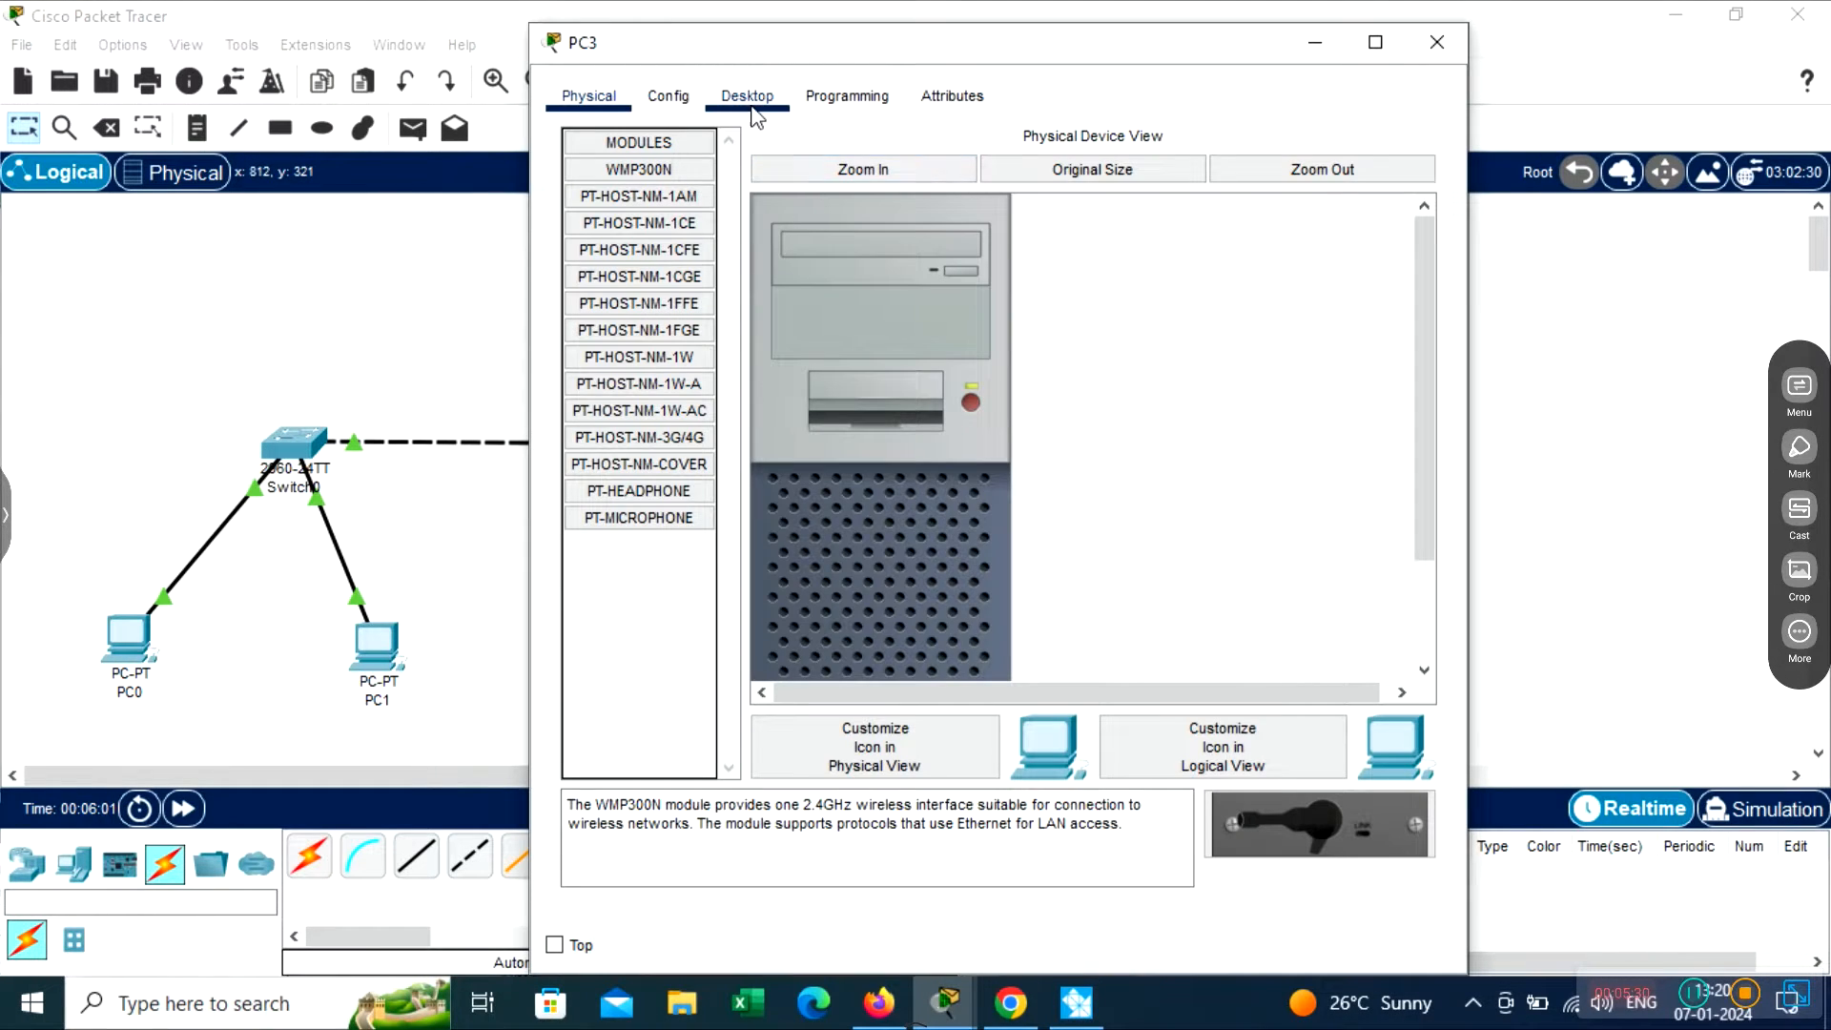
pyautogui.click(748, 97)
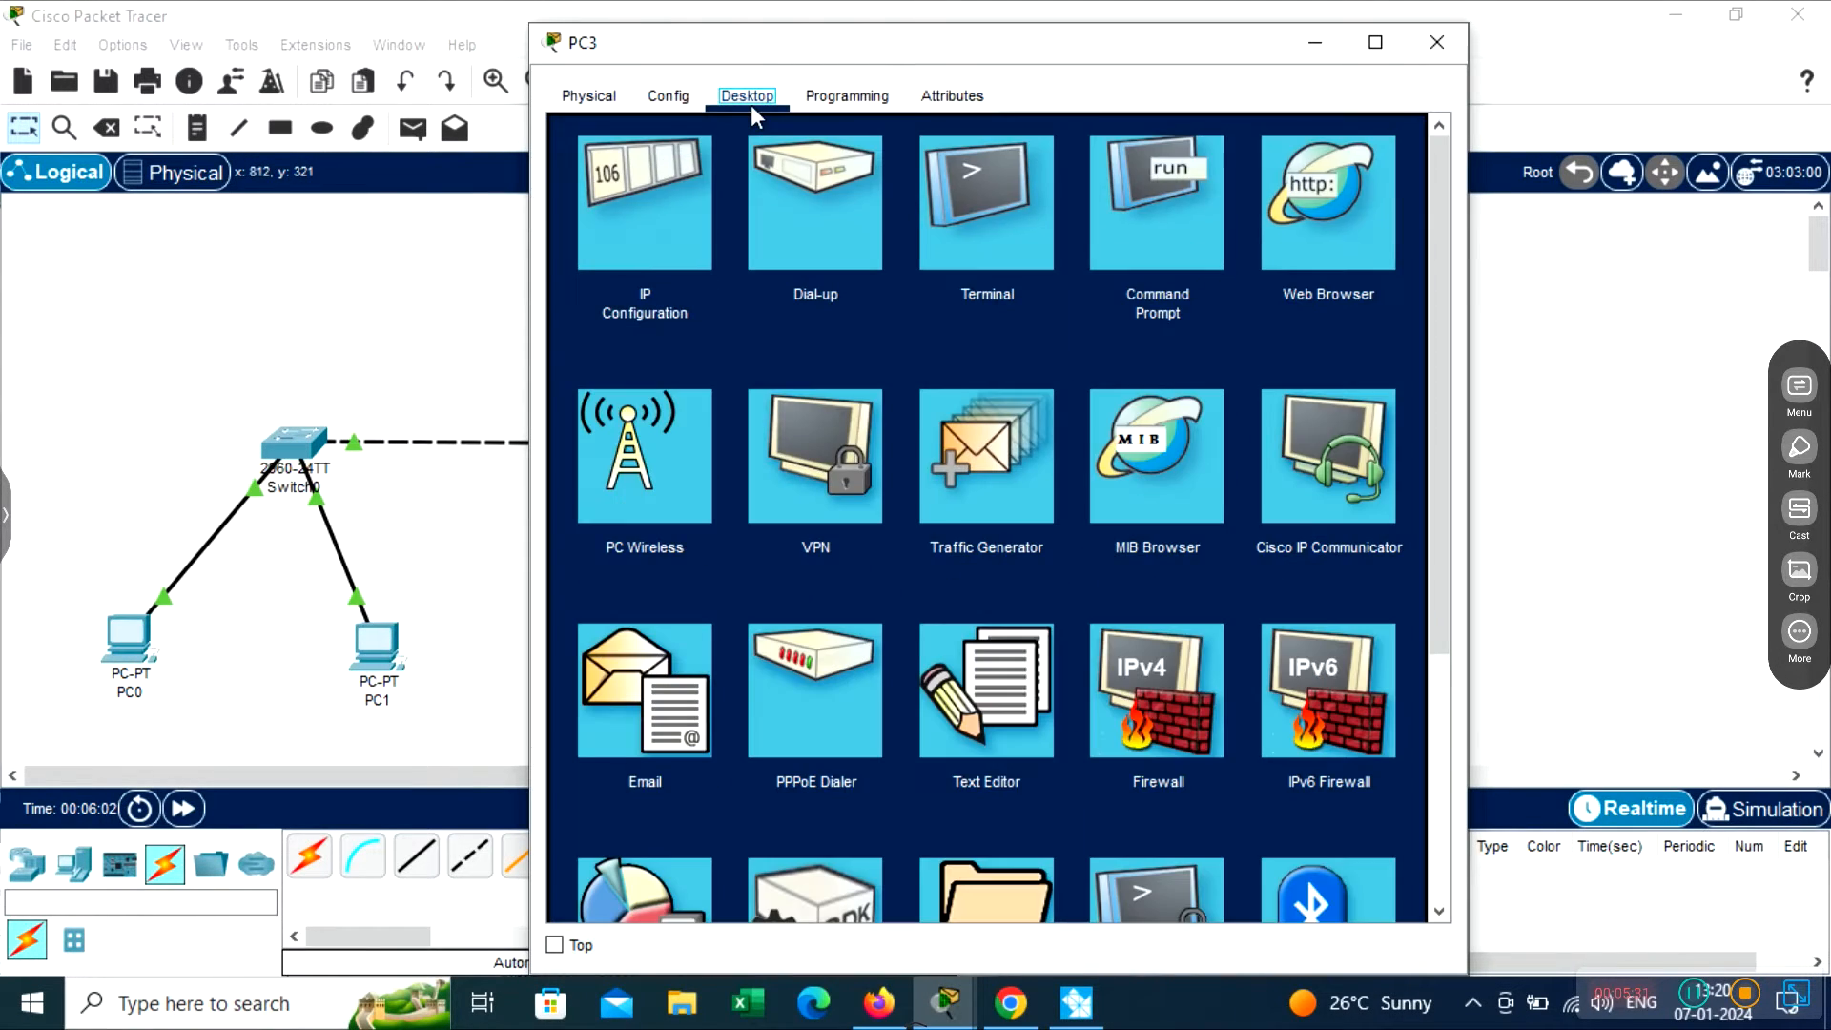
pyautogui.click(654, 217)
pyautogui.click(890, 285)
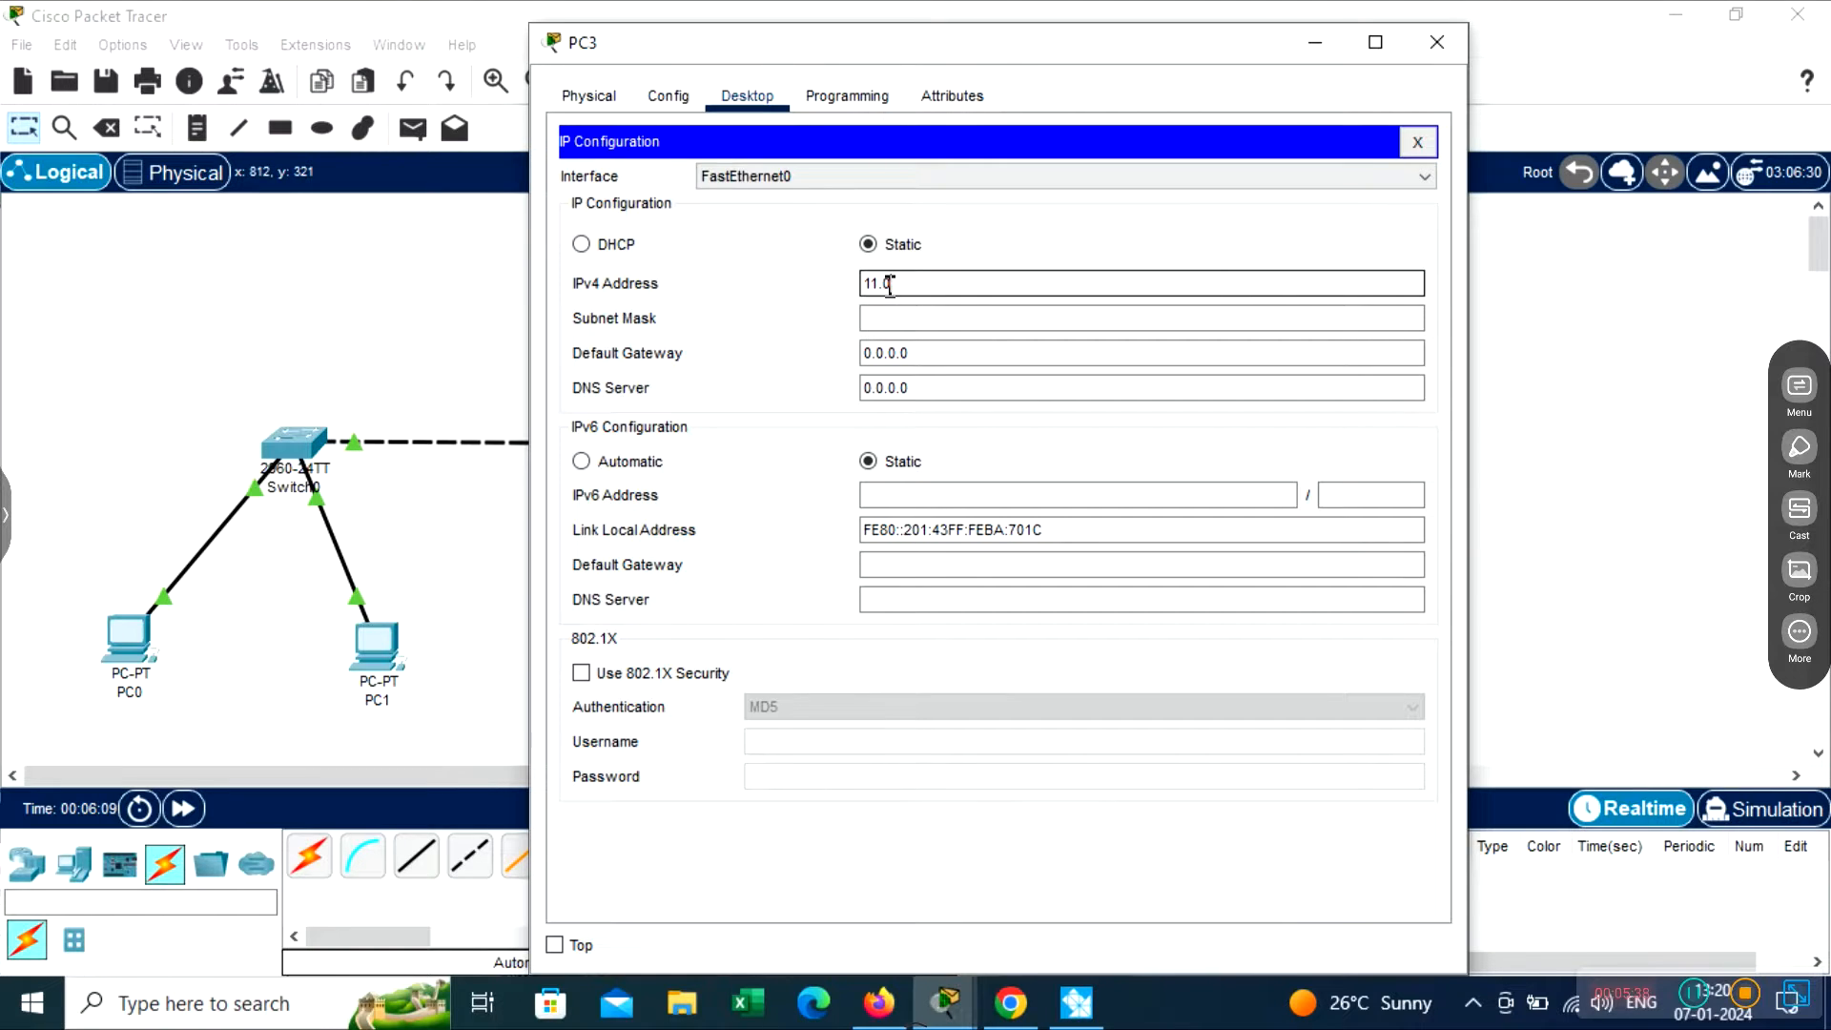
pyautogui.write('11.0.0.10')
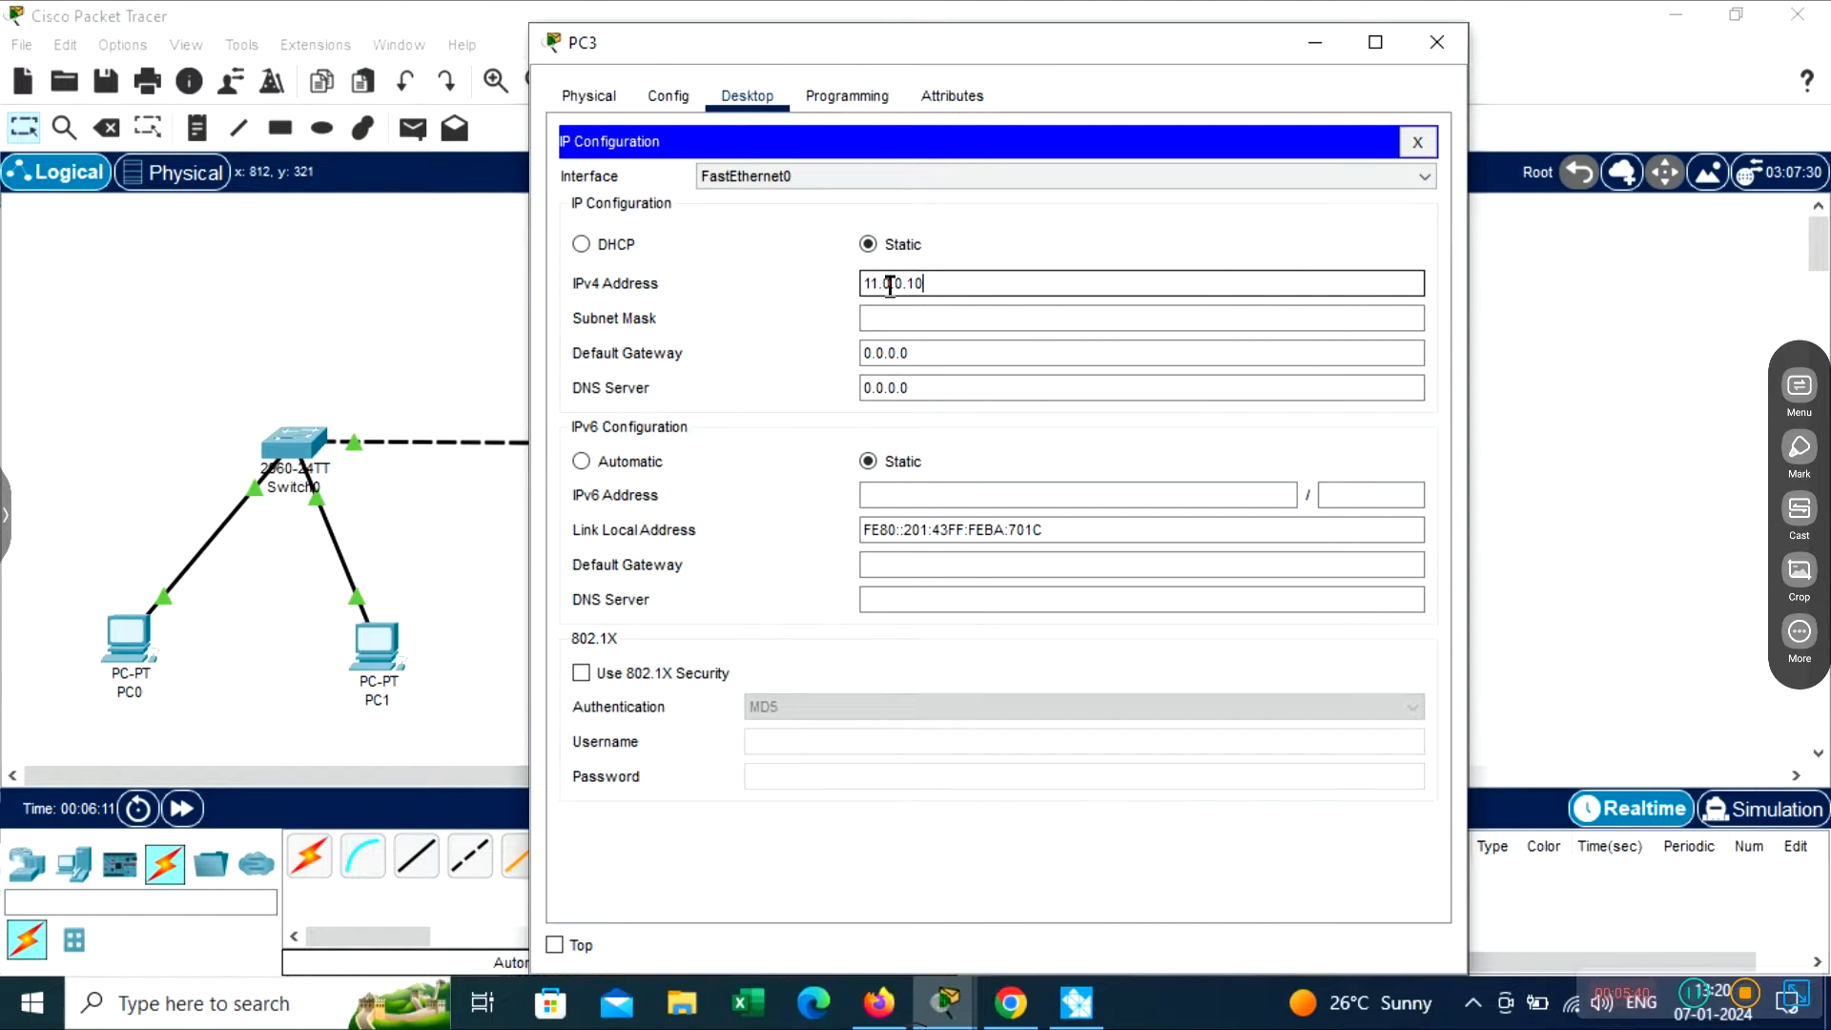
pyautogui.click(991, 320)
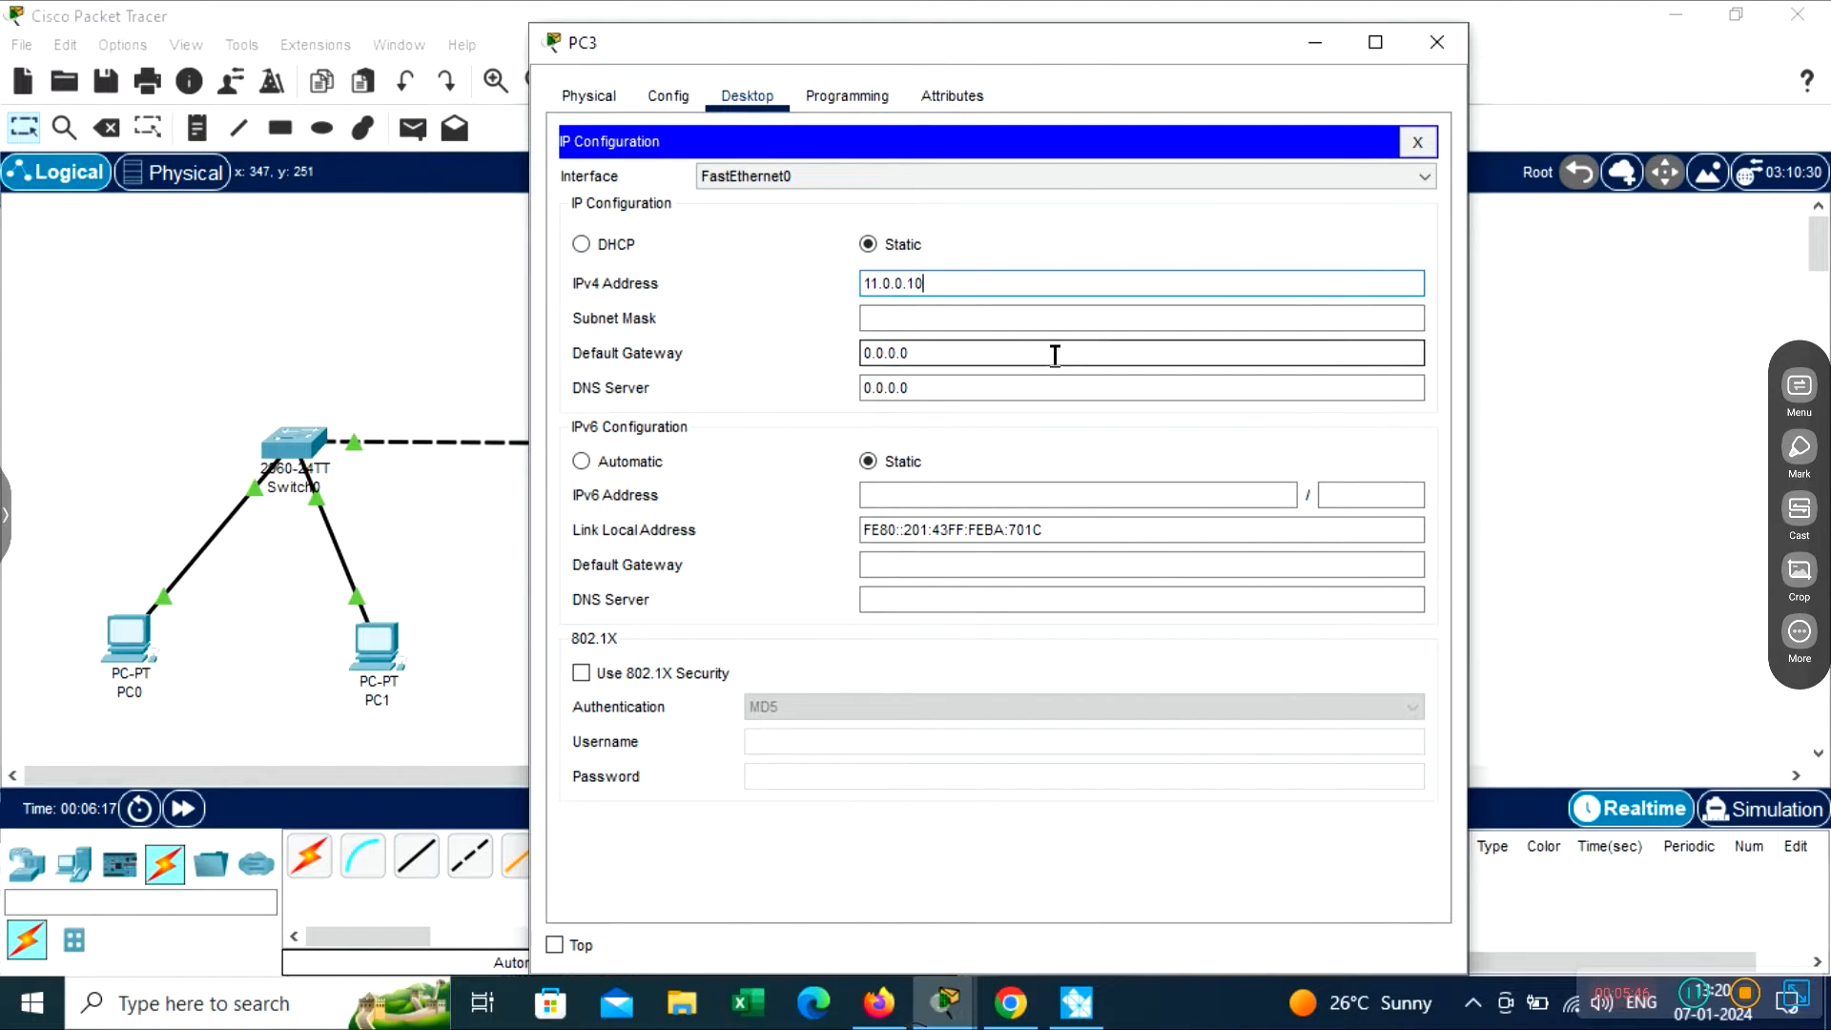
pyautogui.click(1064, 306)
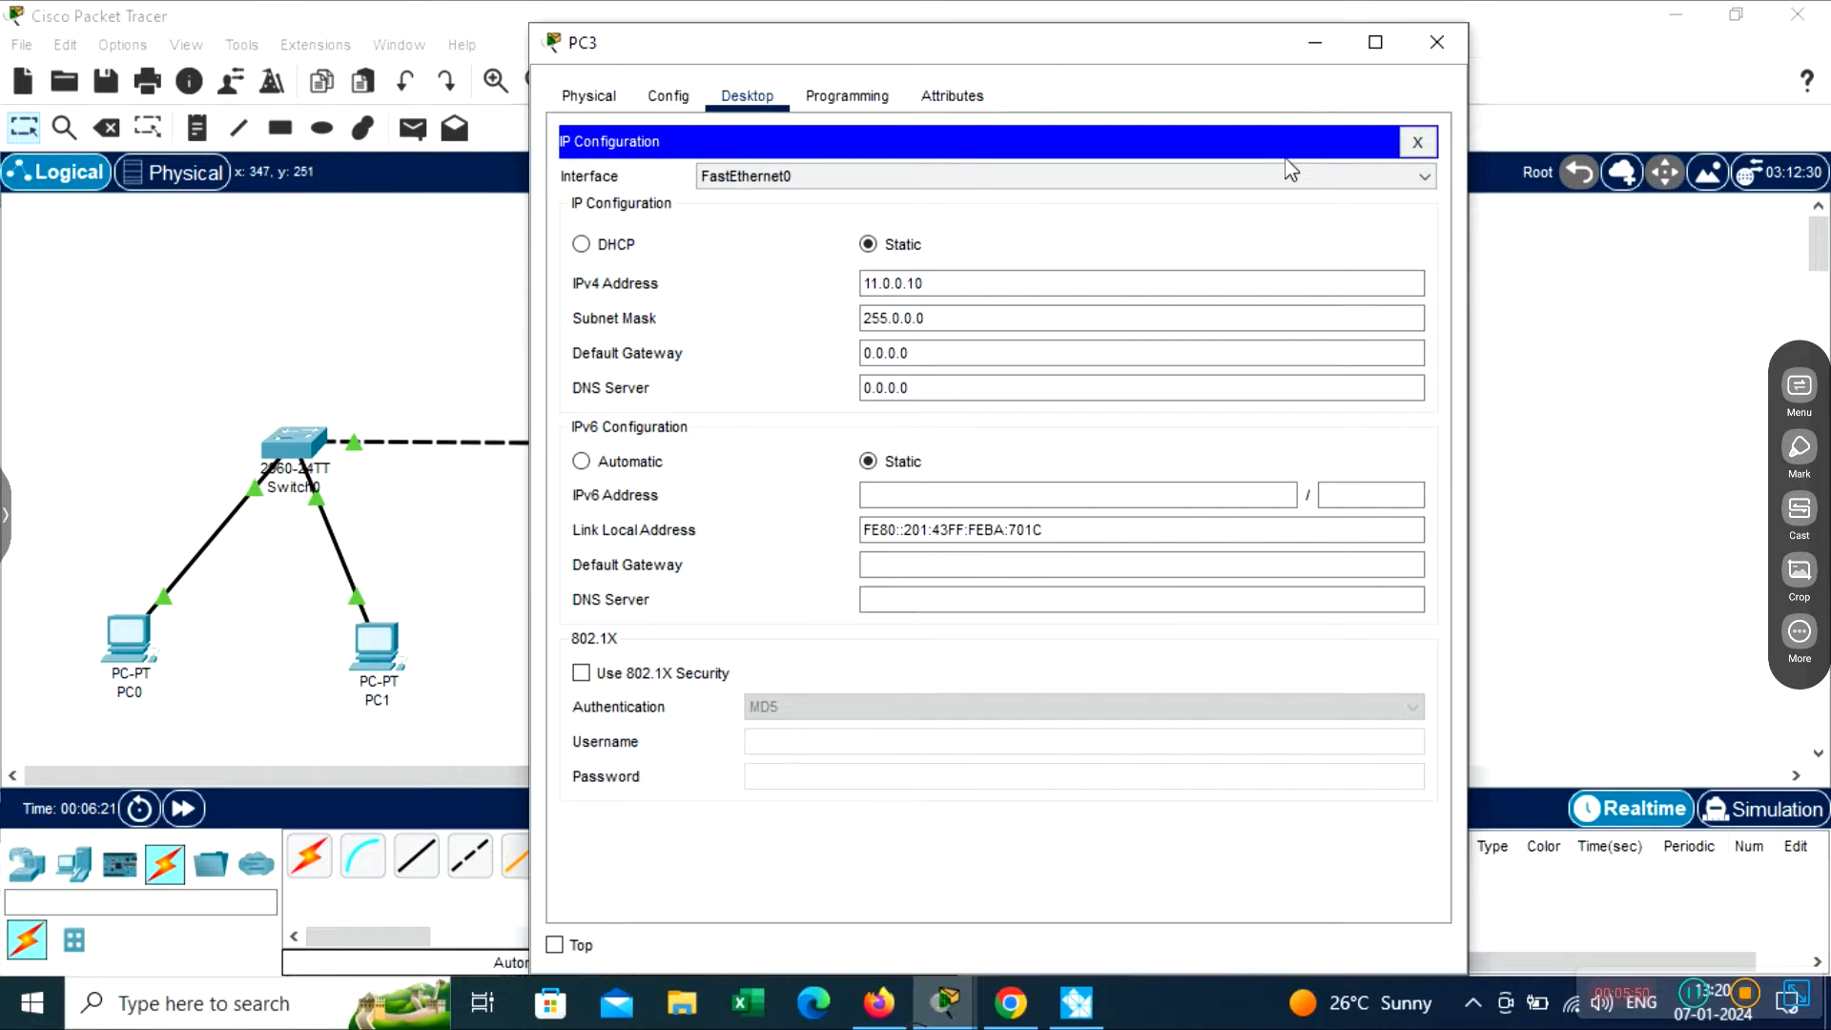
pyautogui.click(1432, 42)
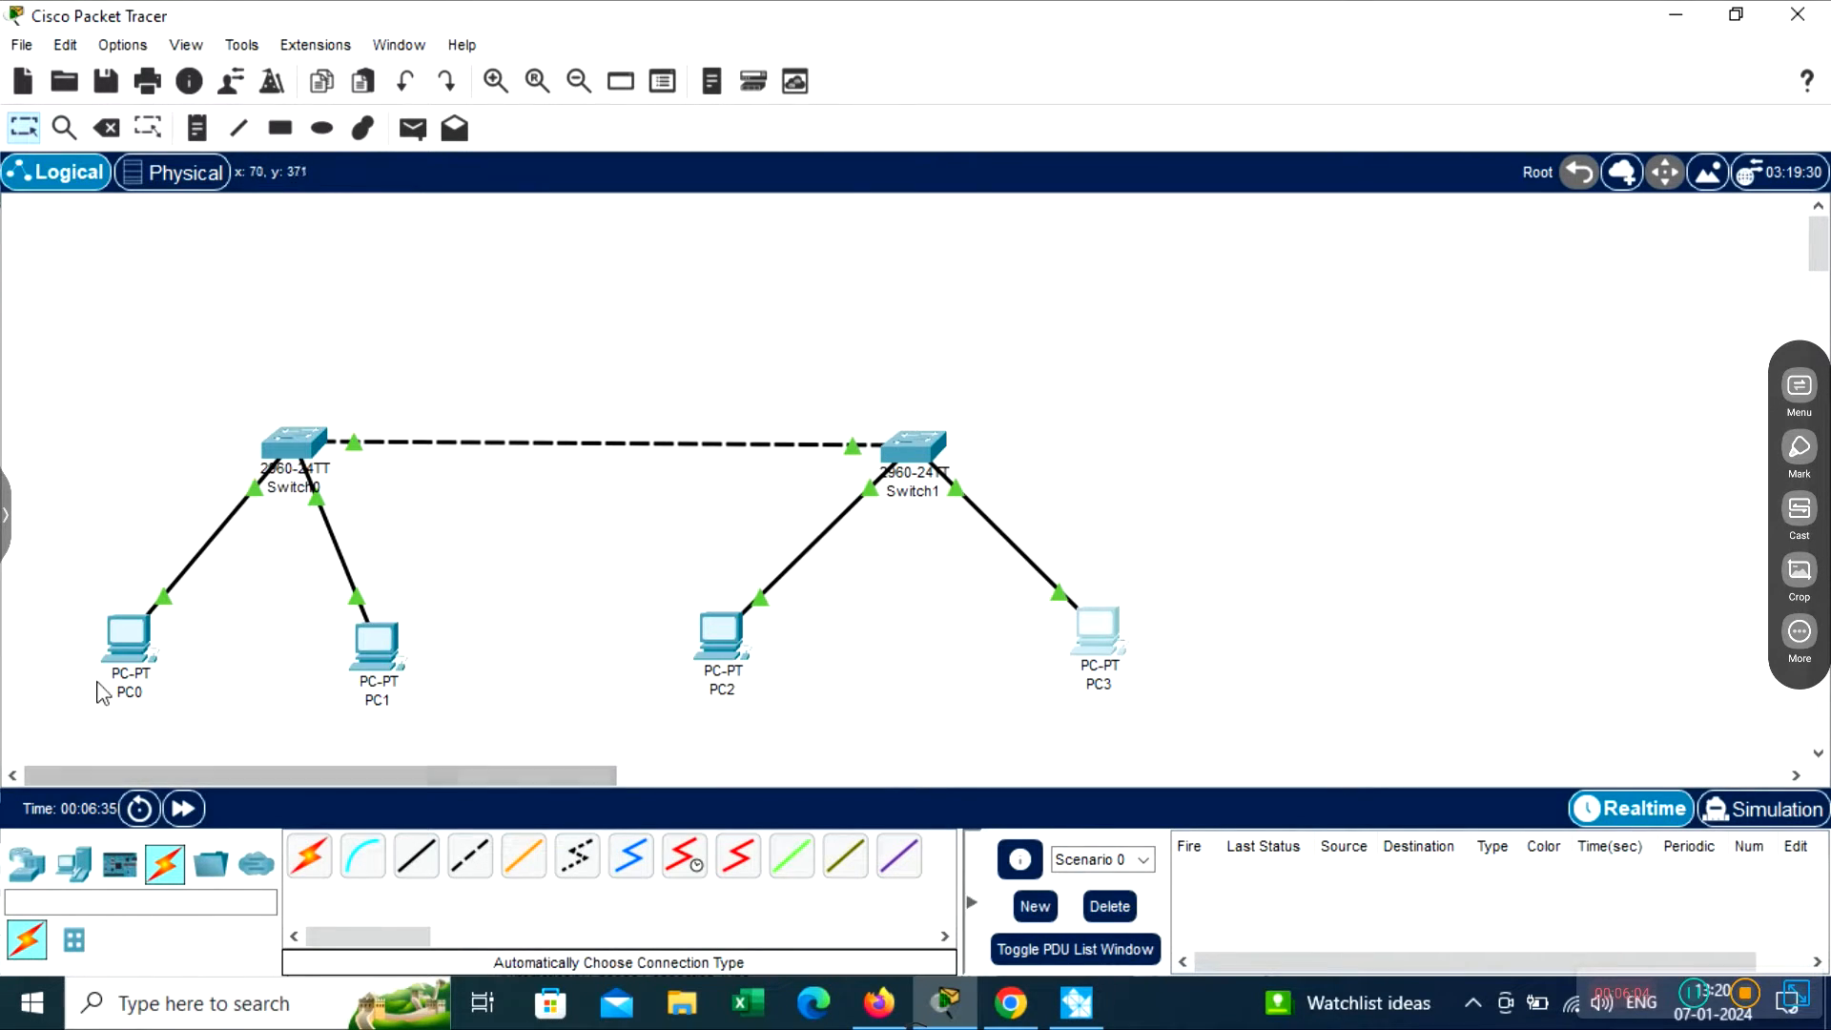
# Ping 11.0.0.10 from PC0's command prompt and examine the packet statistics
pyautogui.click(122, 656)
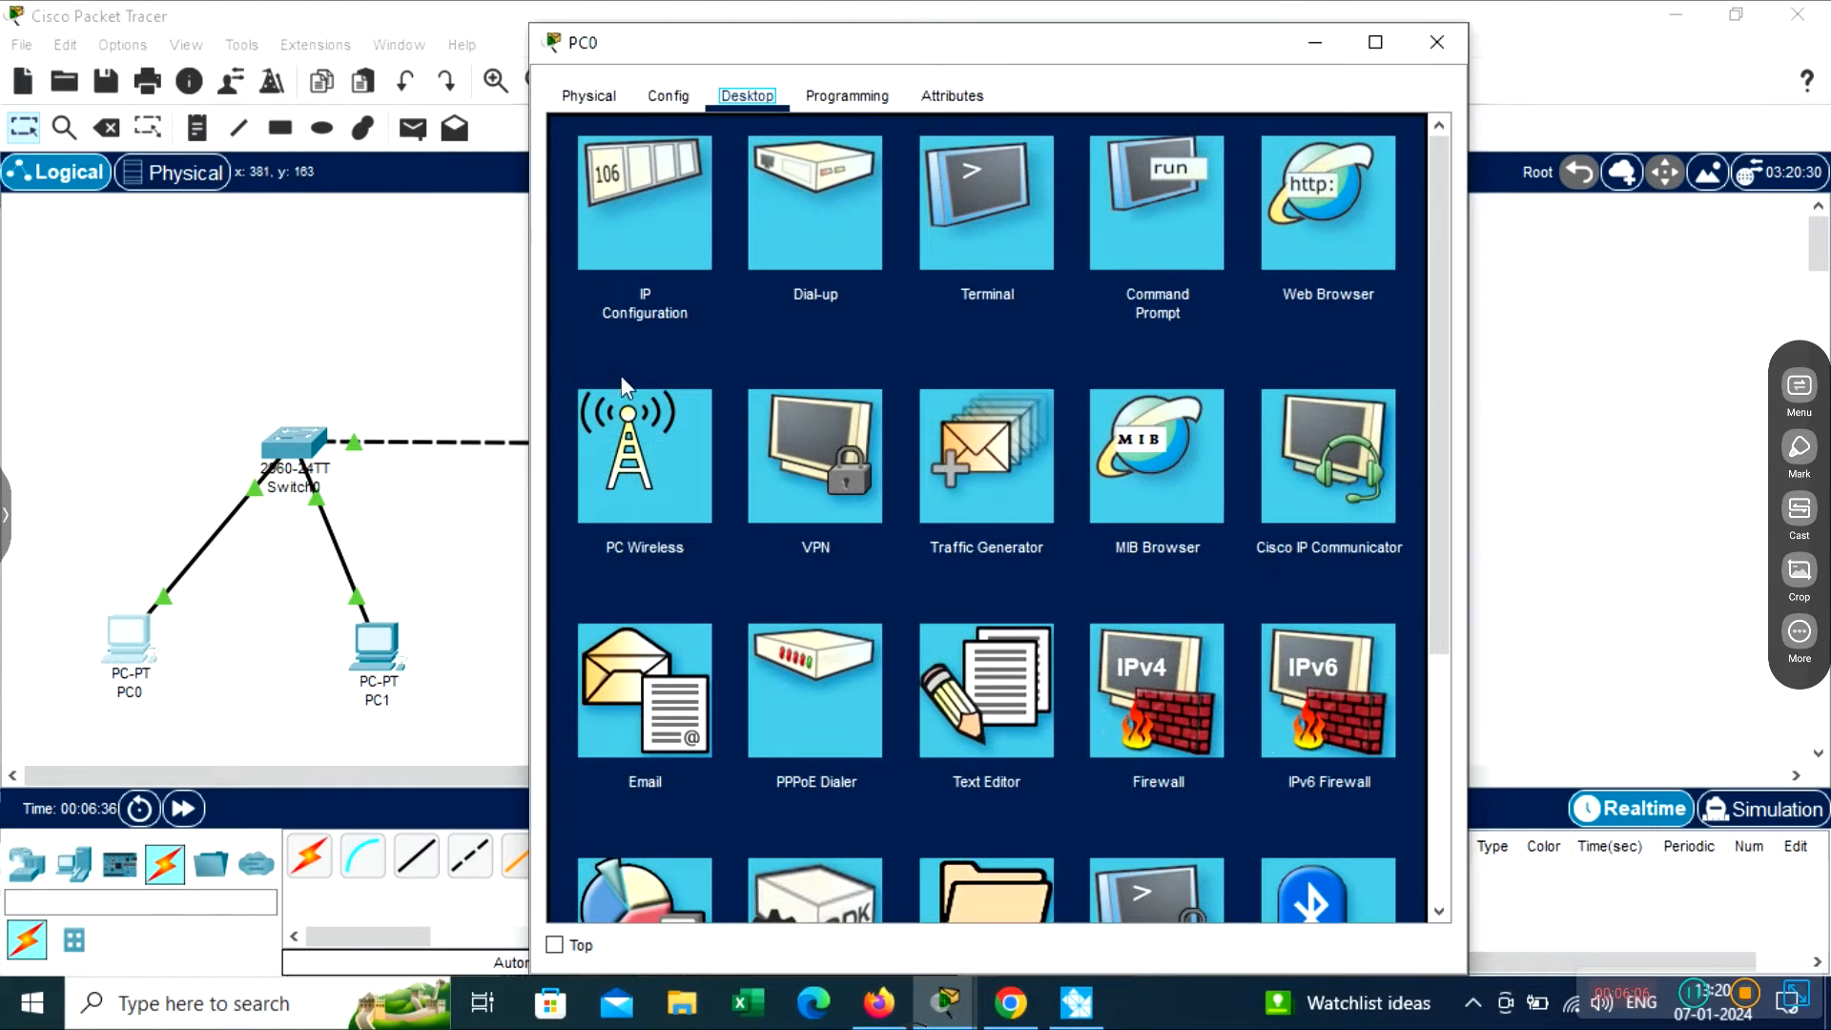
pyautogui.click(1117, 229)
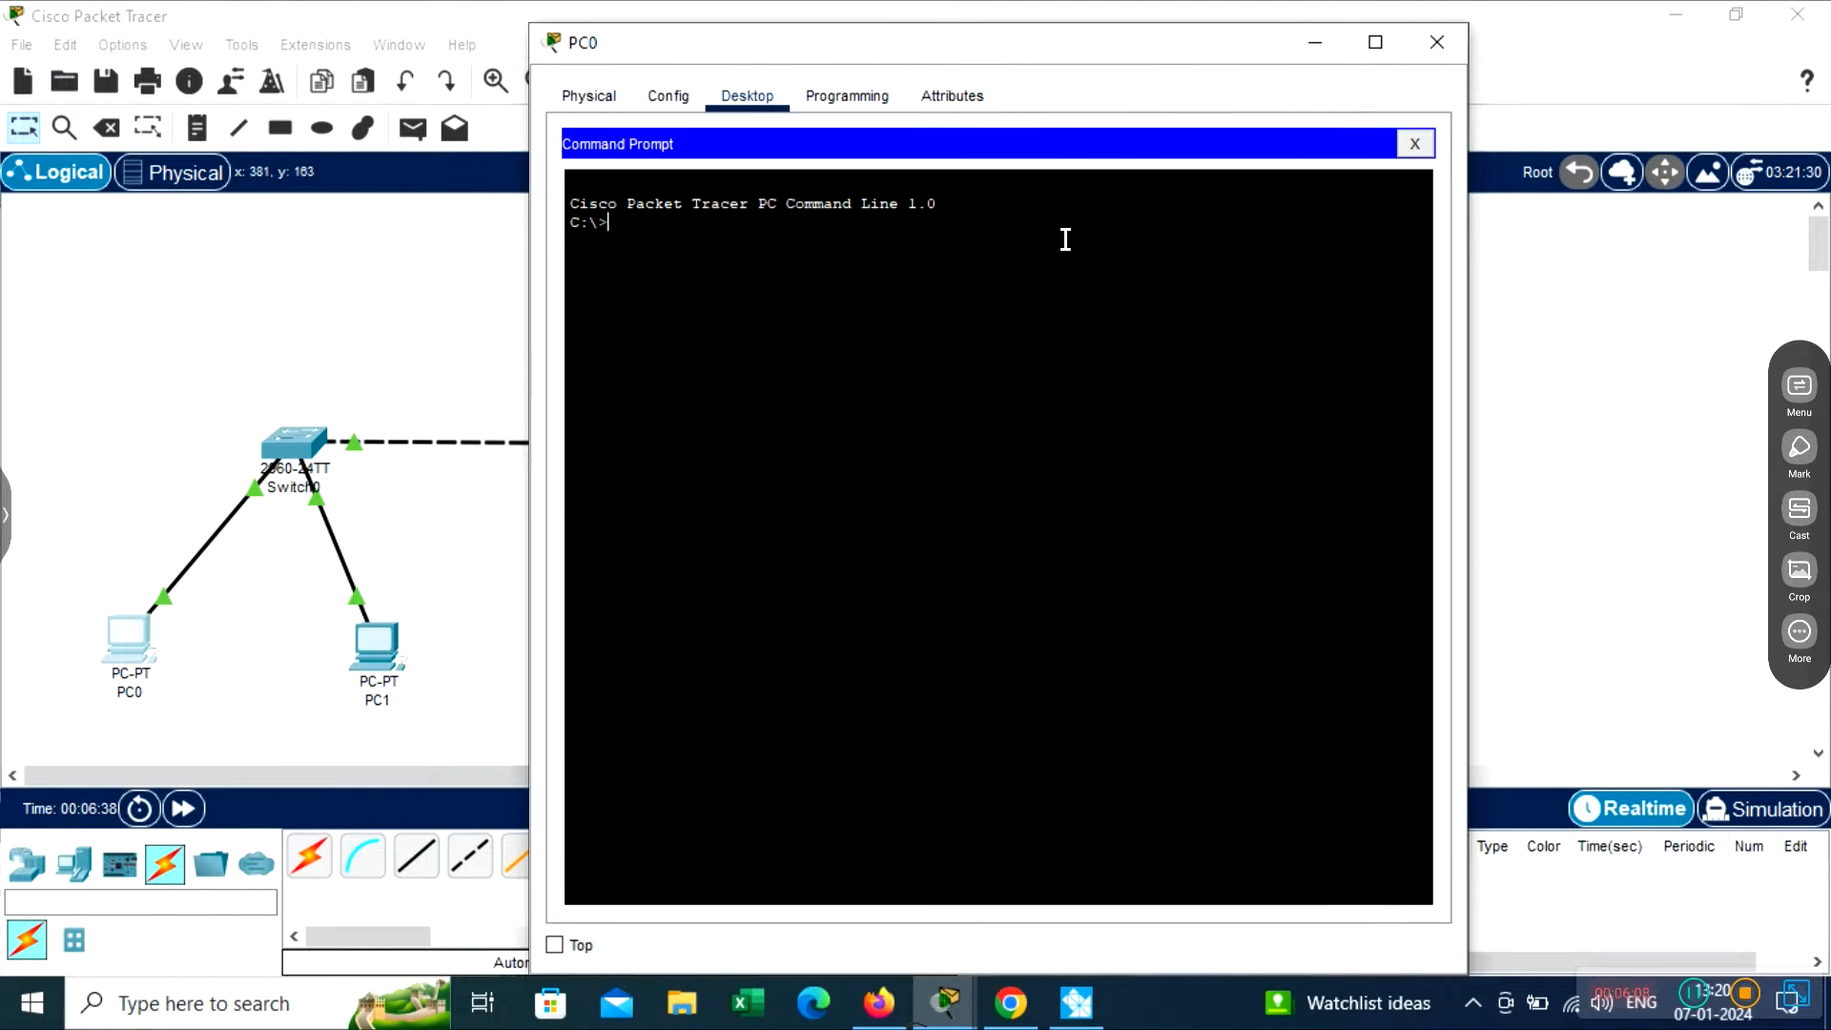
pyautogui.write('ping 11.0.0.10')
pyautogui.press('Return')
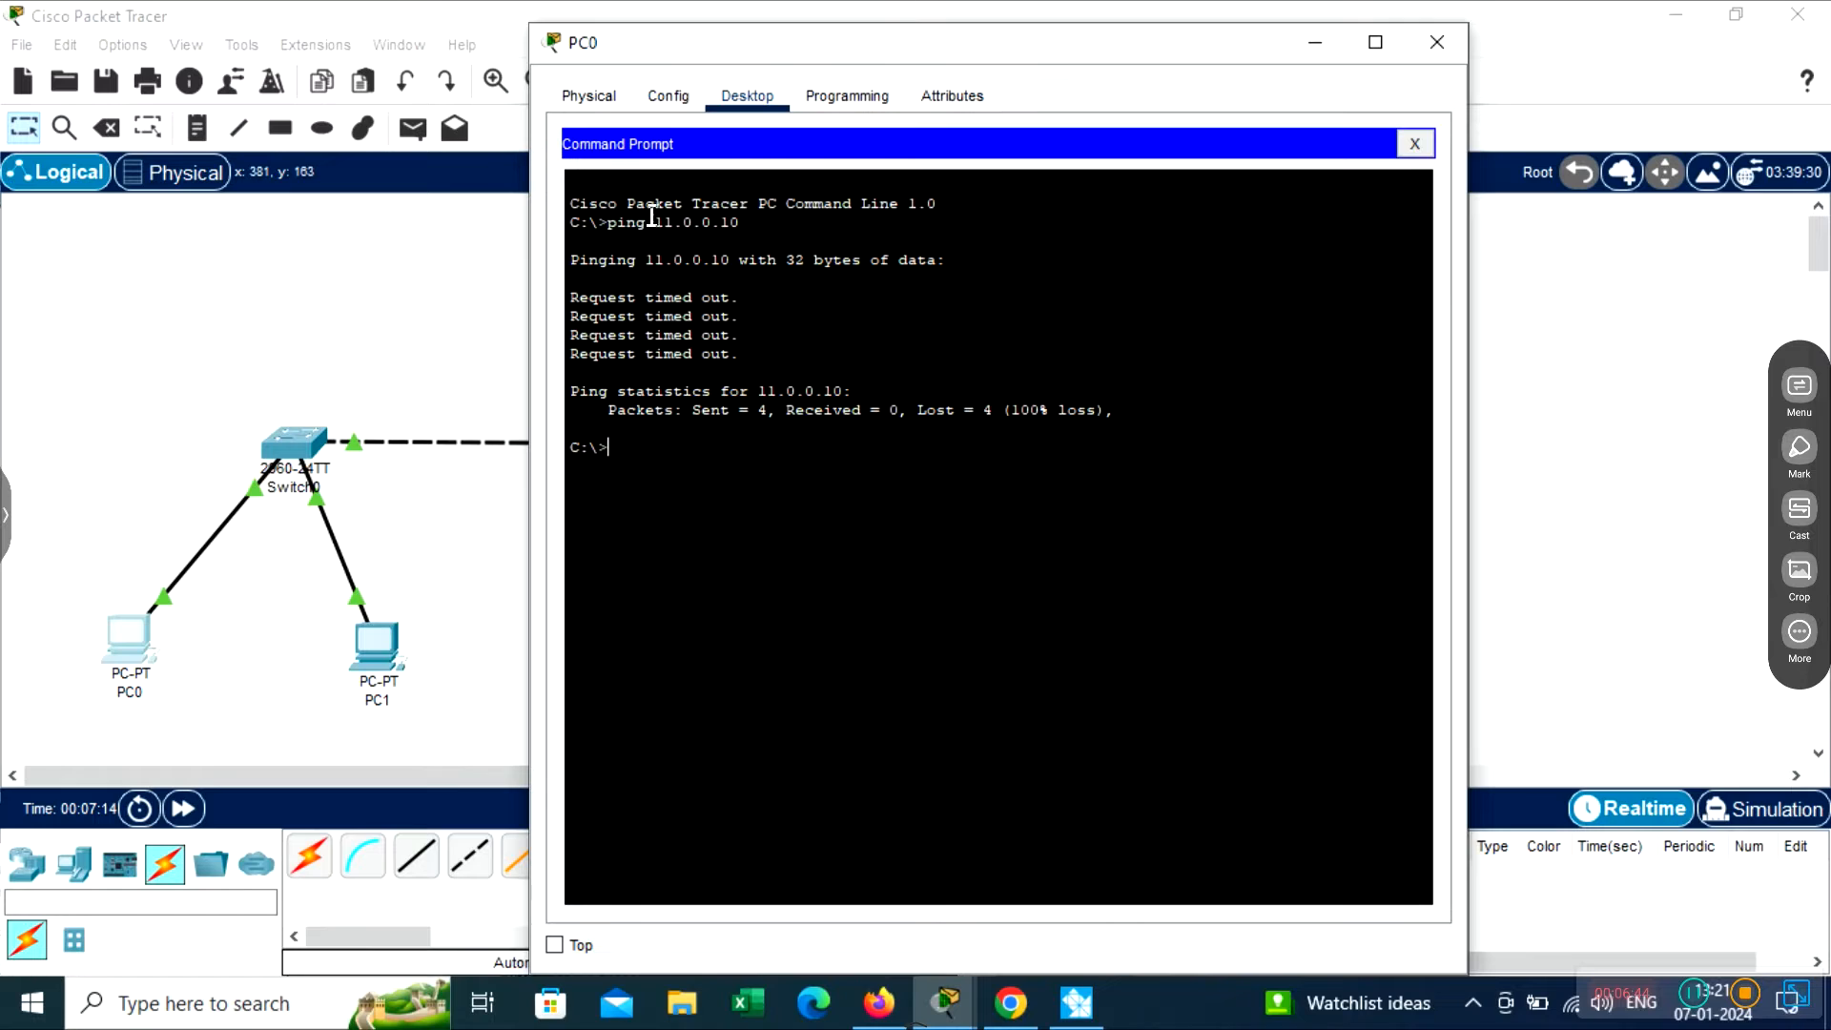
pyautogui.moveTo(719, 412); pyautogui.dragTo(994, 410)
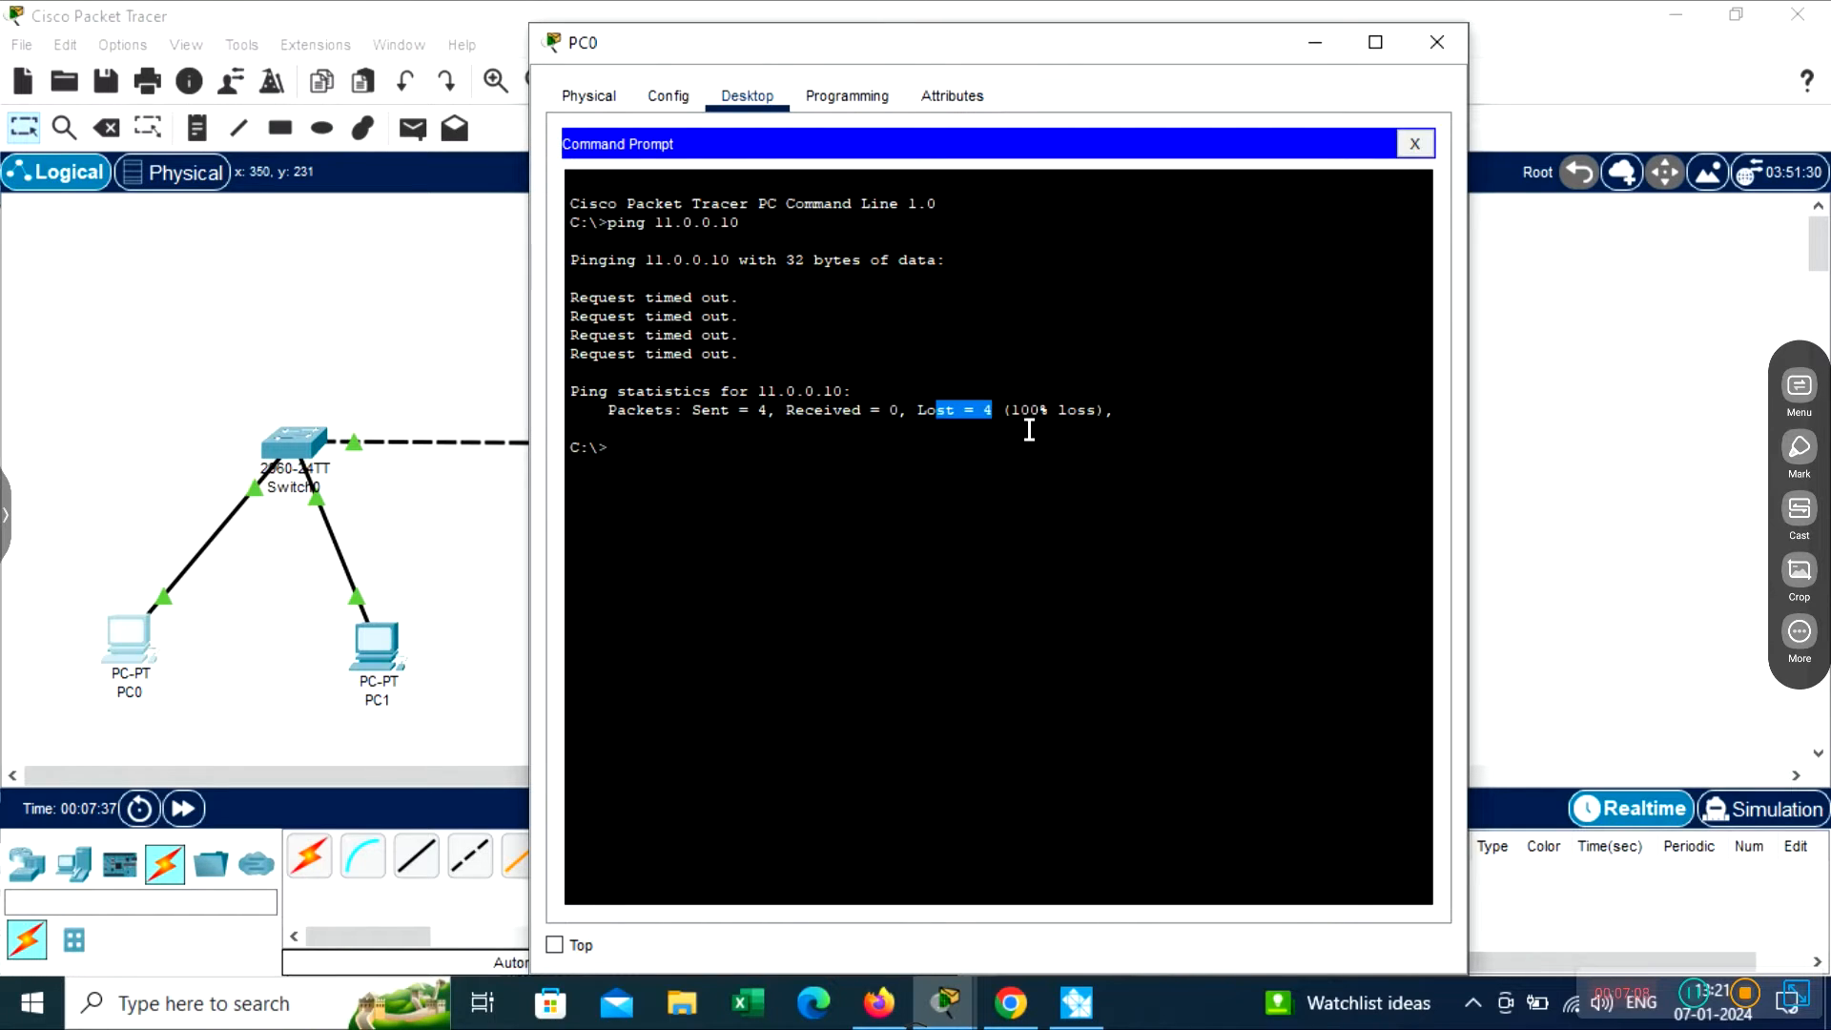
# Examine the packet loss percentage in the ping statistics and close PC0's window
pyautogui.moveTo(1001, 410); pyautogui.dragTo(1098, 431)
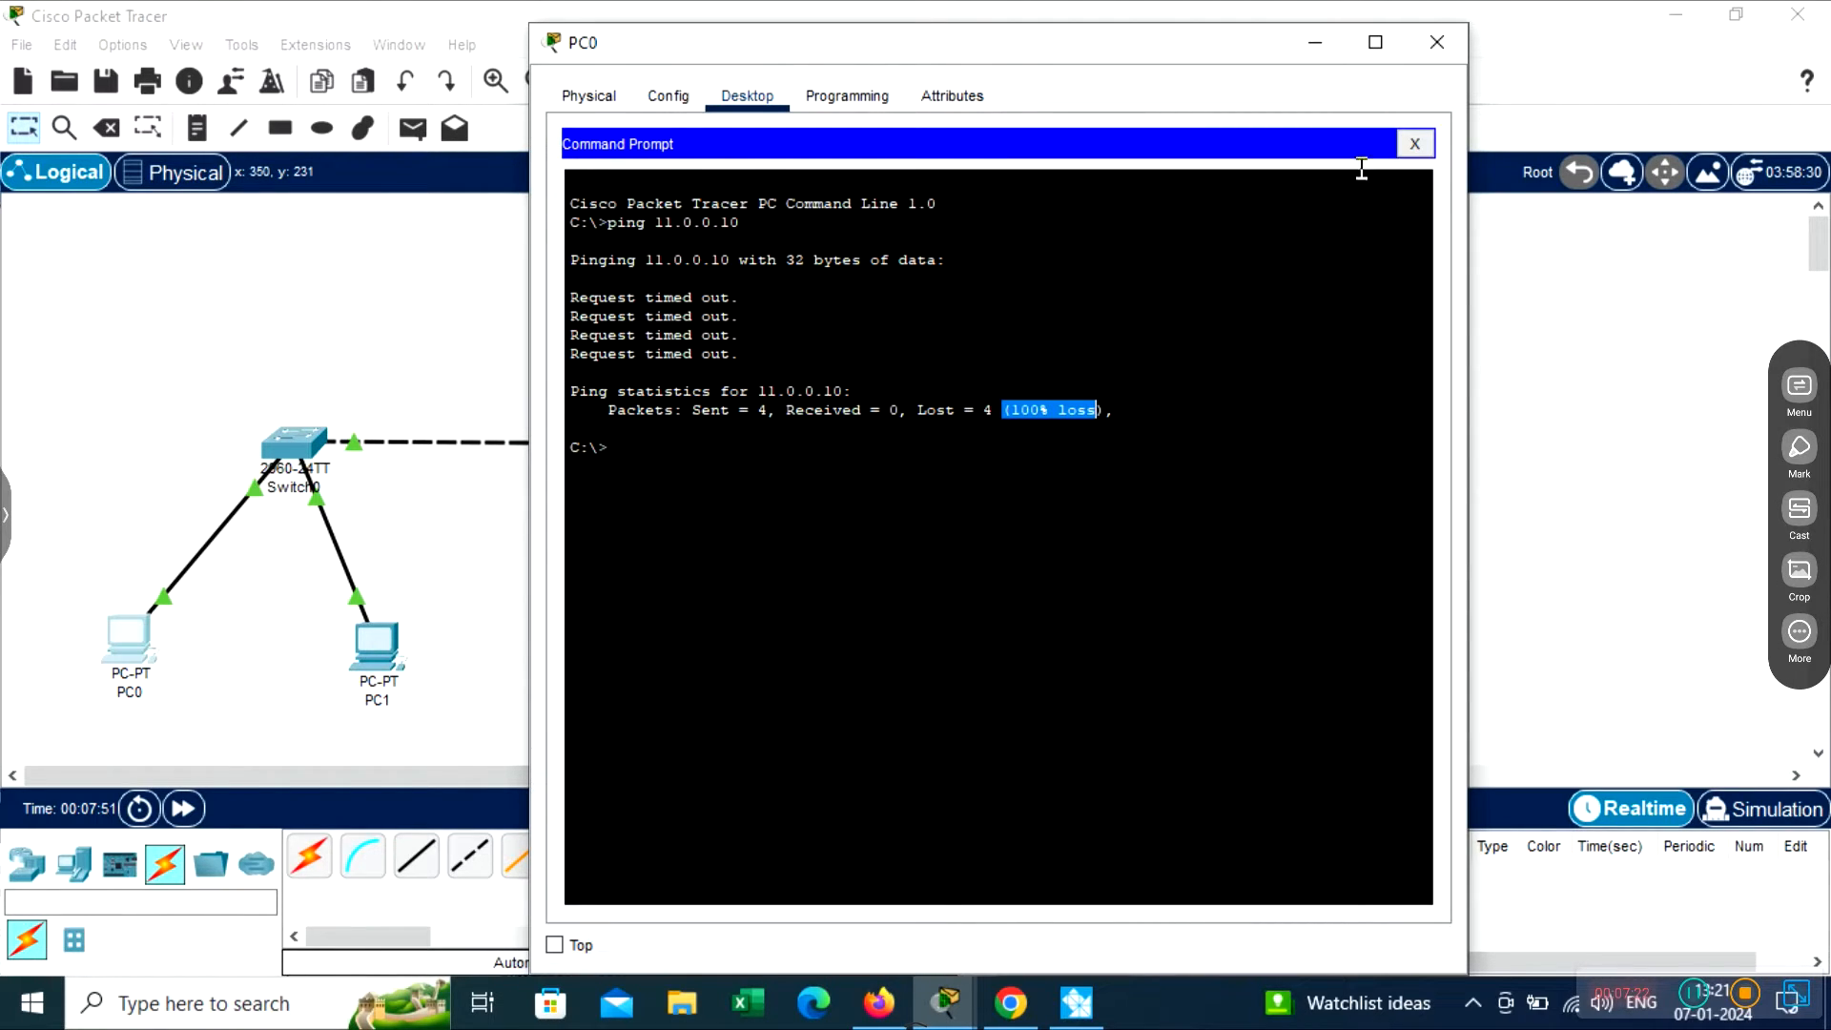
pyautogui.click(1442, 54)
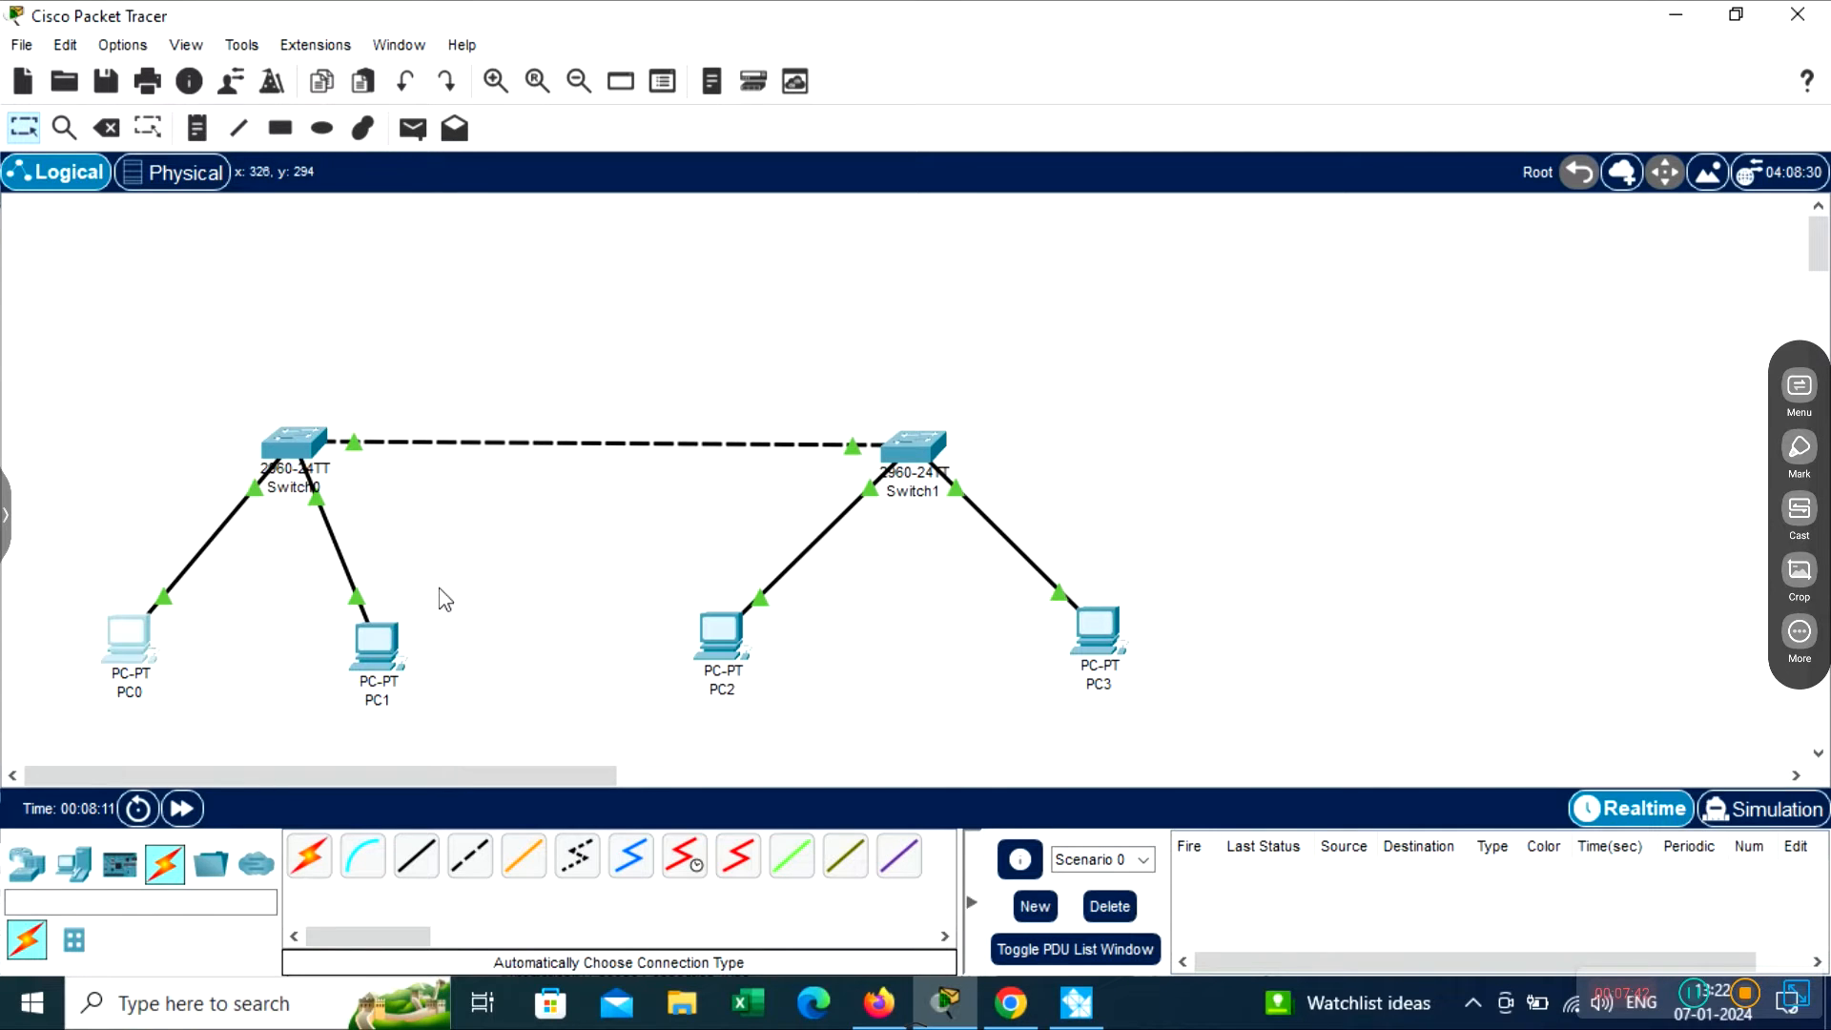
# Review the IP configuration of PC0 and of PC3 to compare their network addresses
pyautogui.click(125, 640)
pyautogui.click(623, 256)
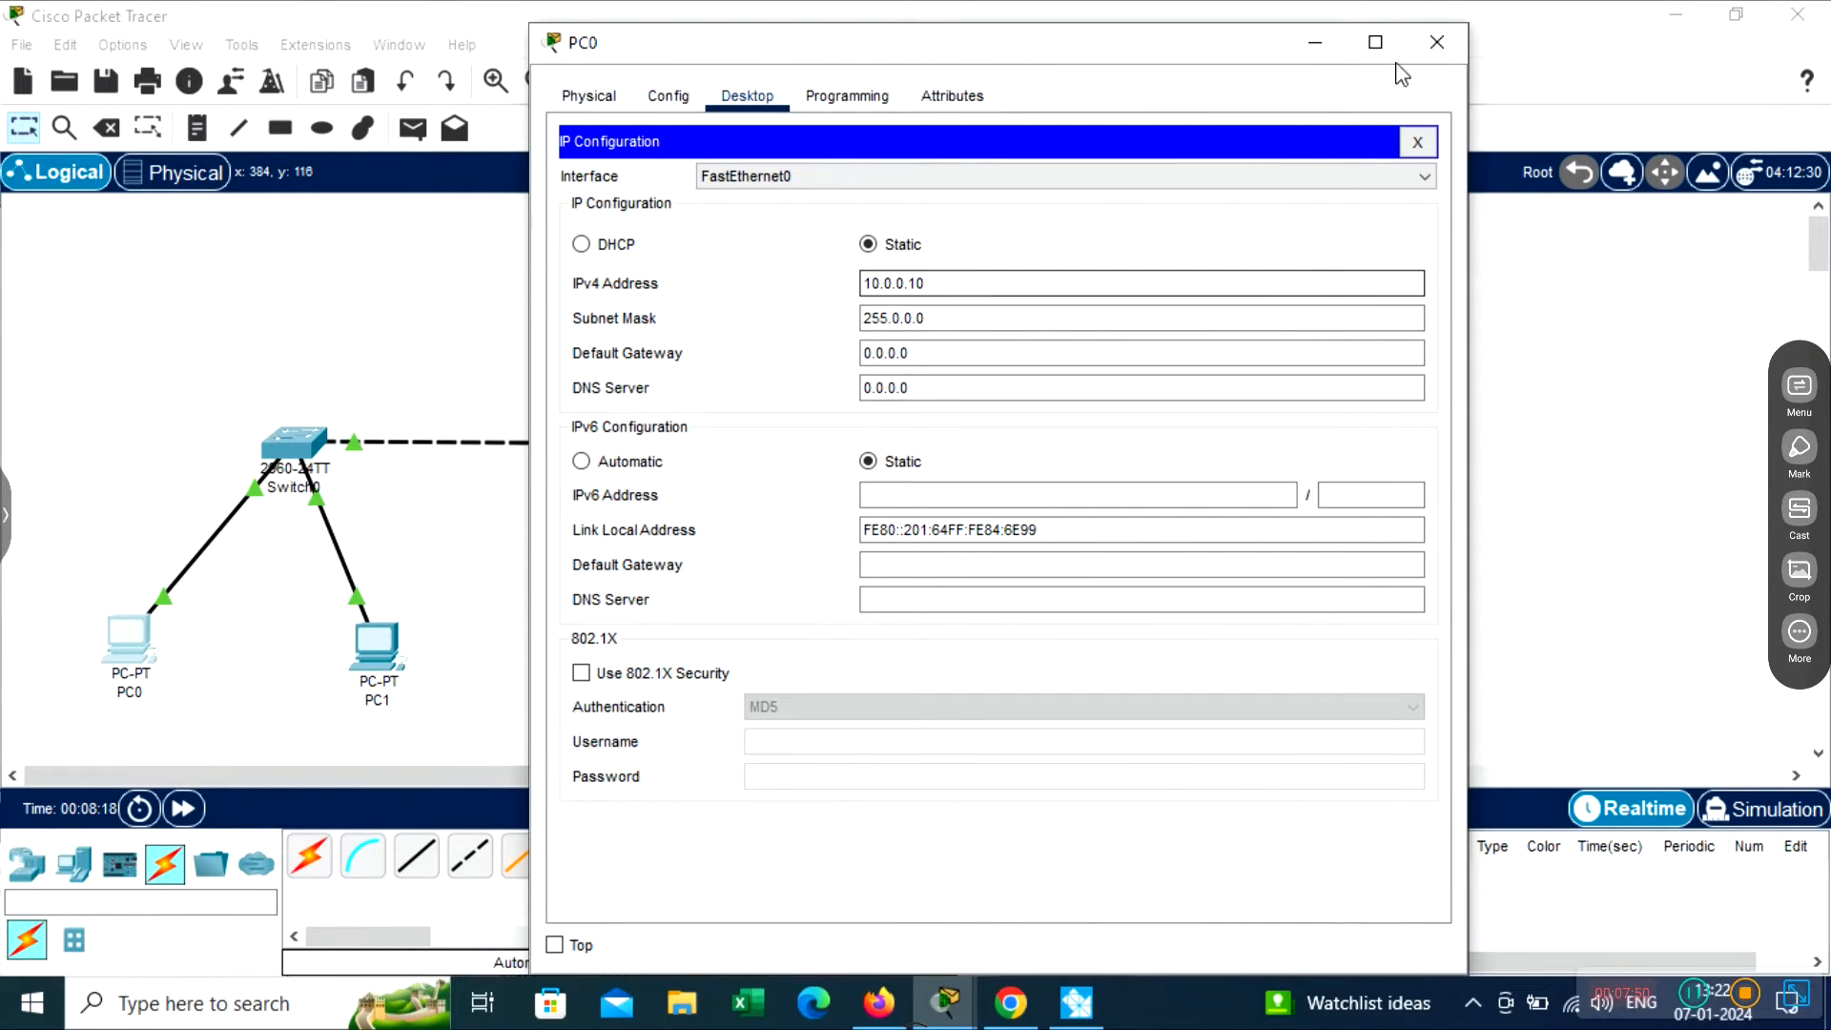
pyautogui.click(1417, 42)
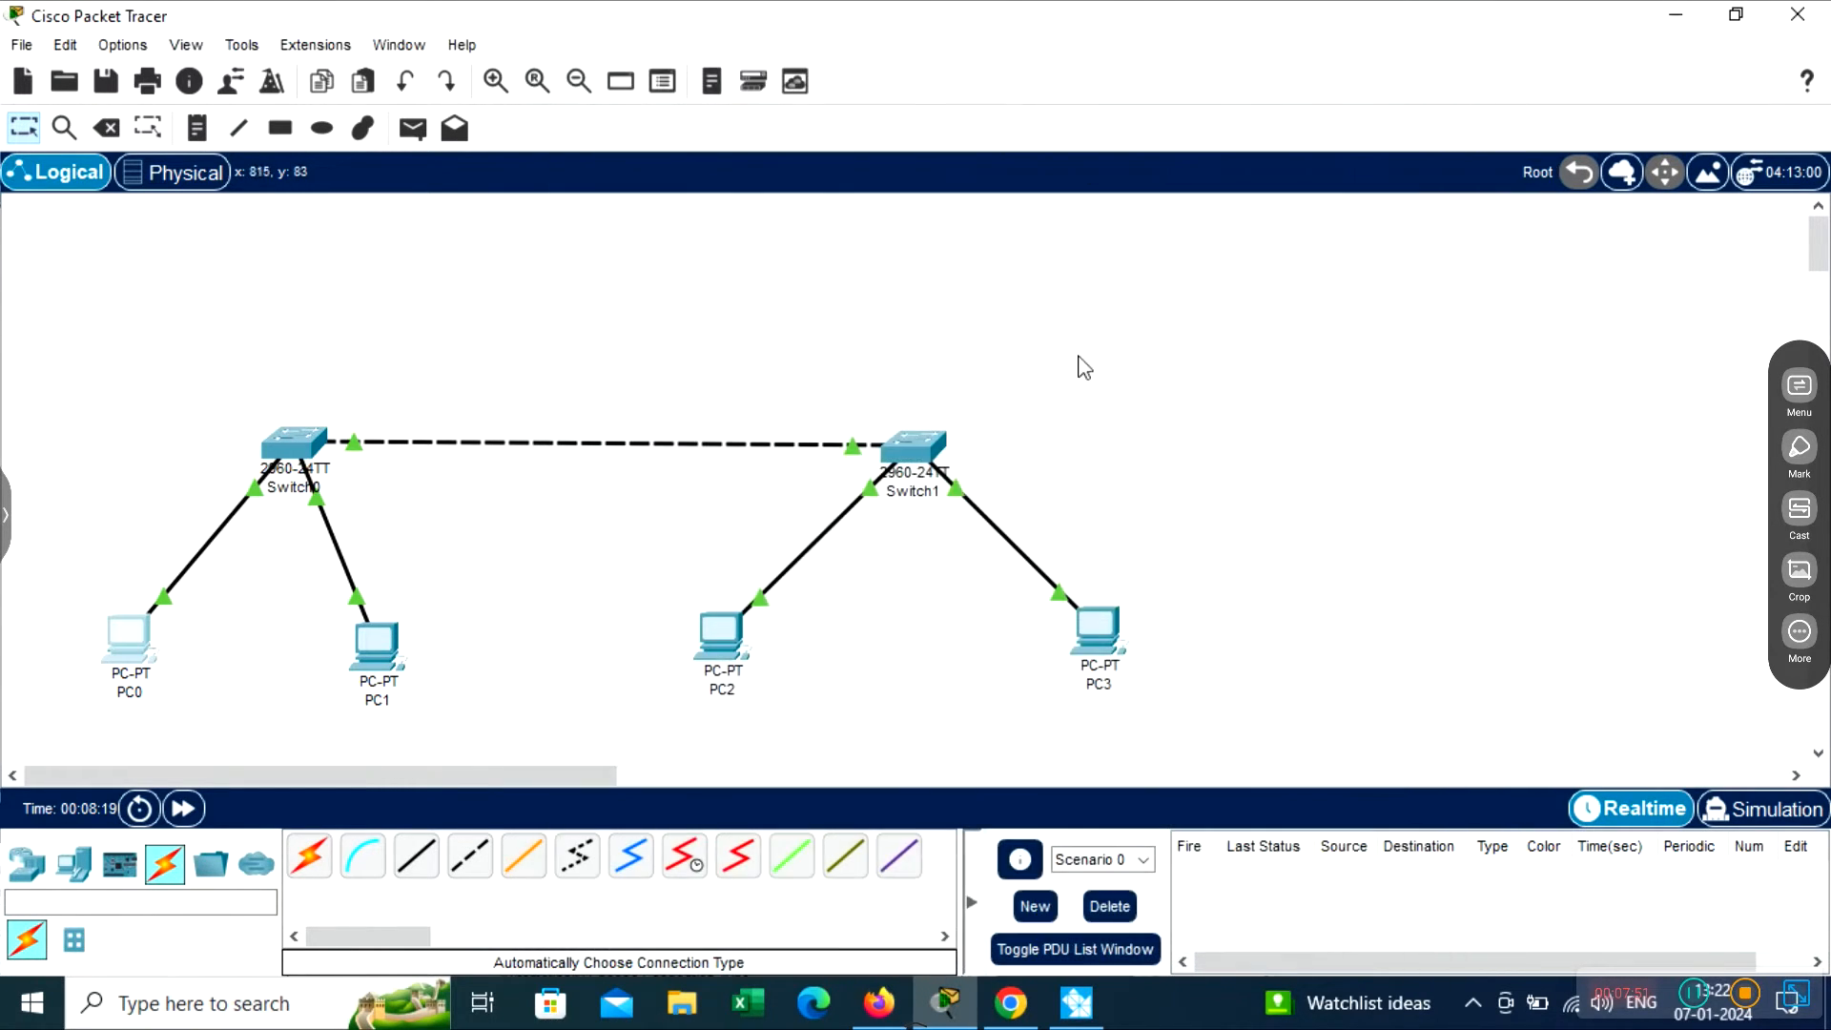
pyautogui.click(1087, 622)
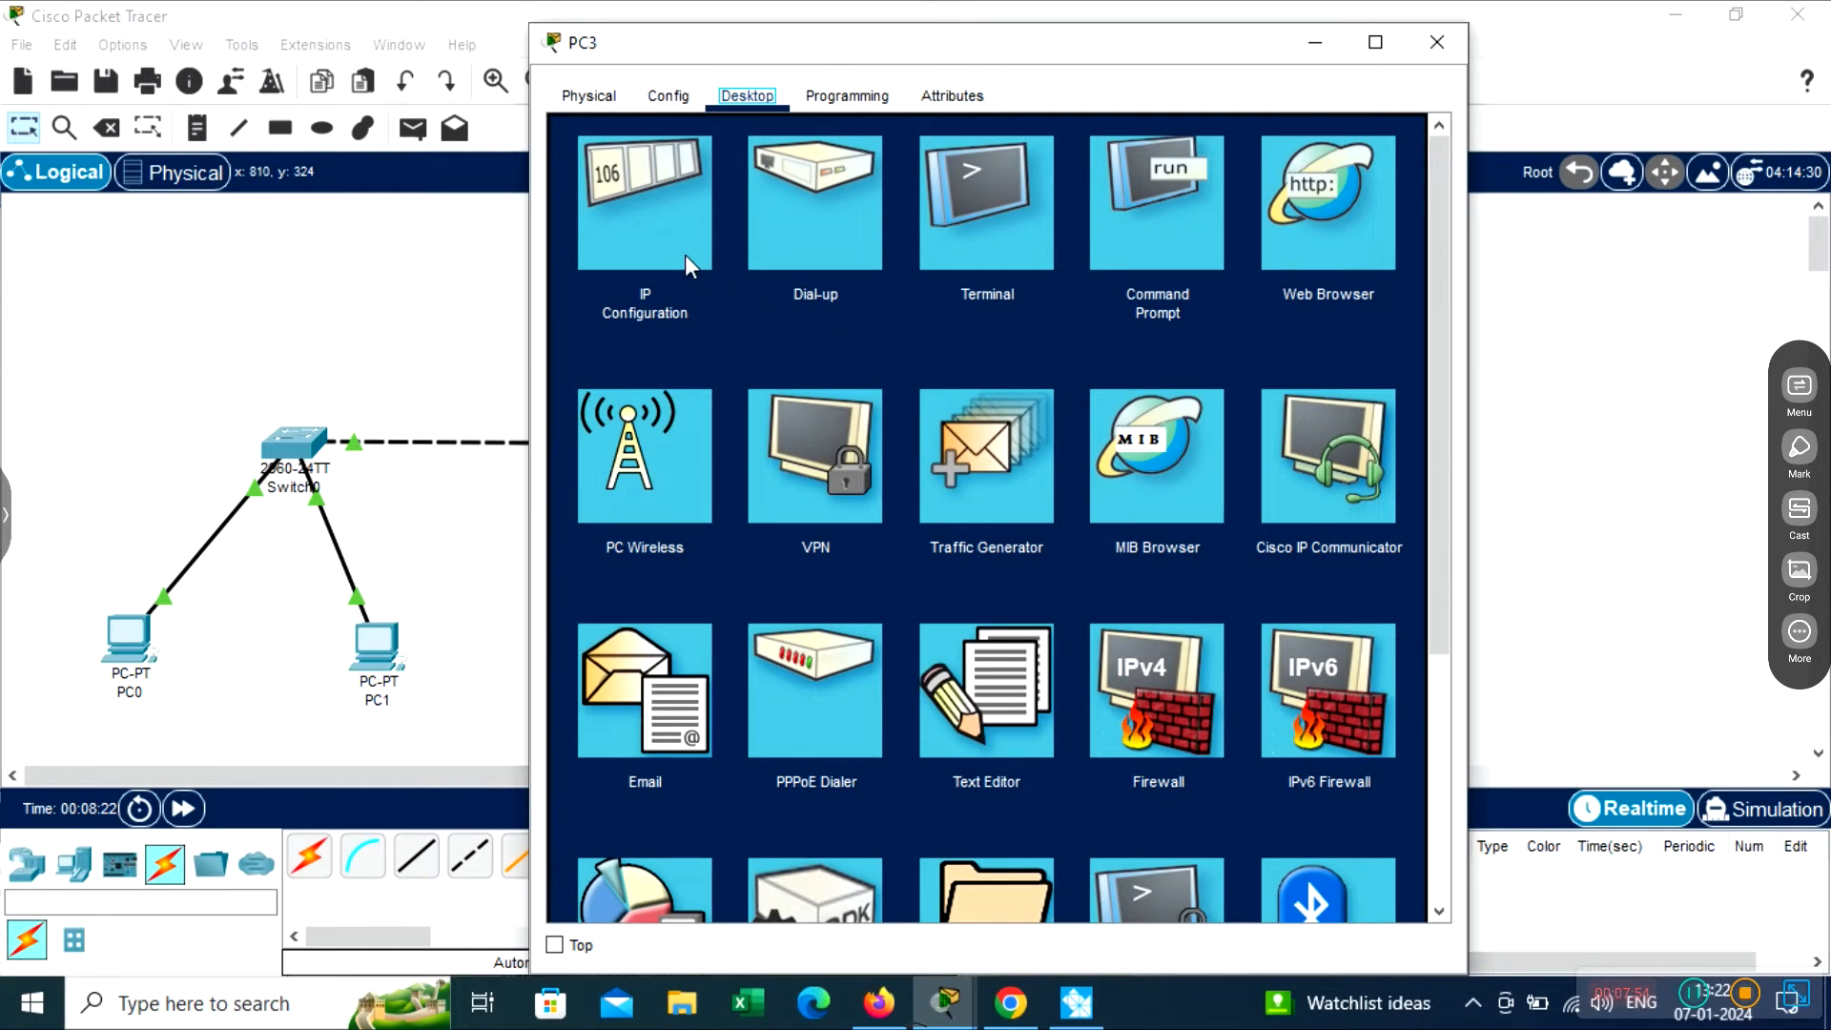
pyautogui.click(689, 265)
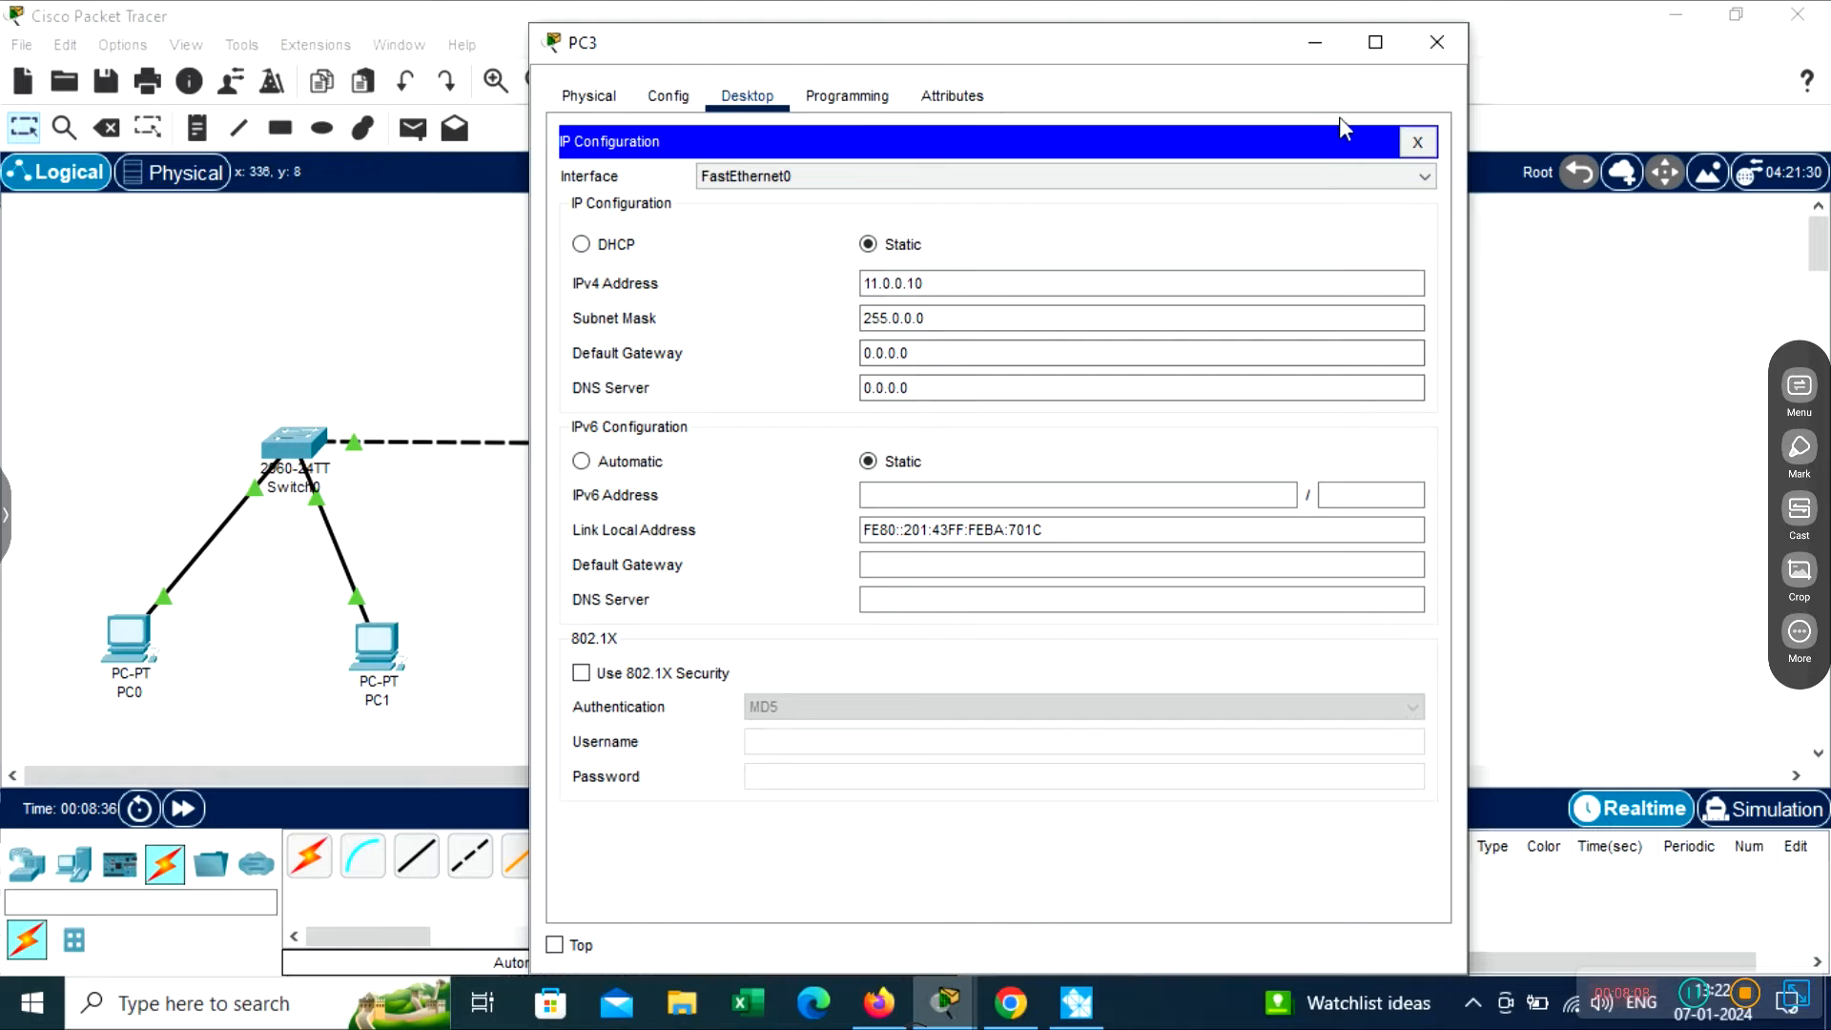
pyautogui.click(1315, 42)
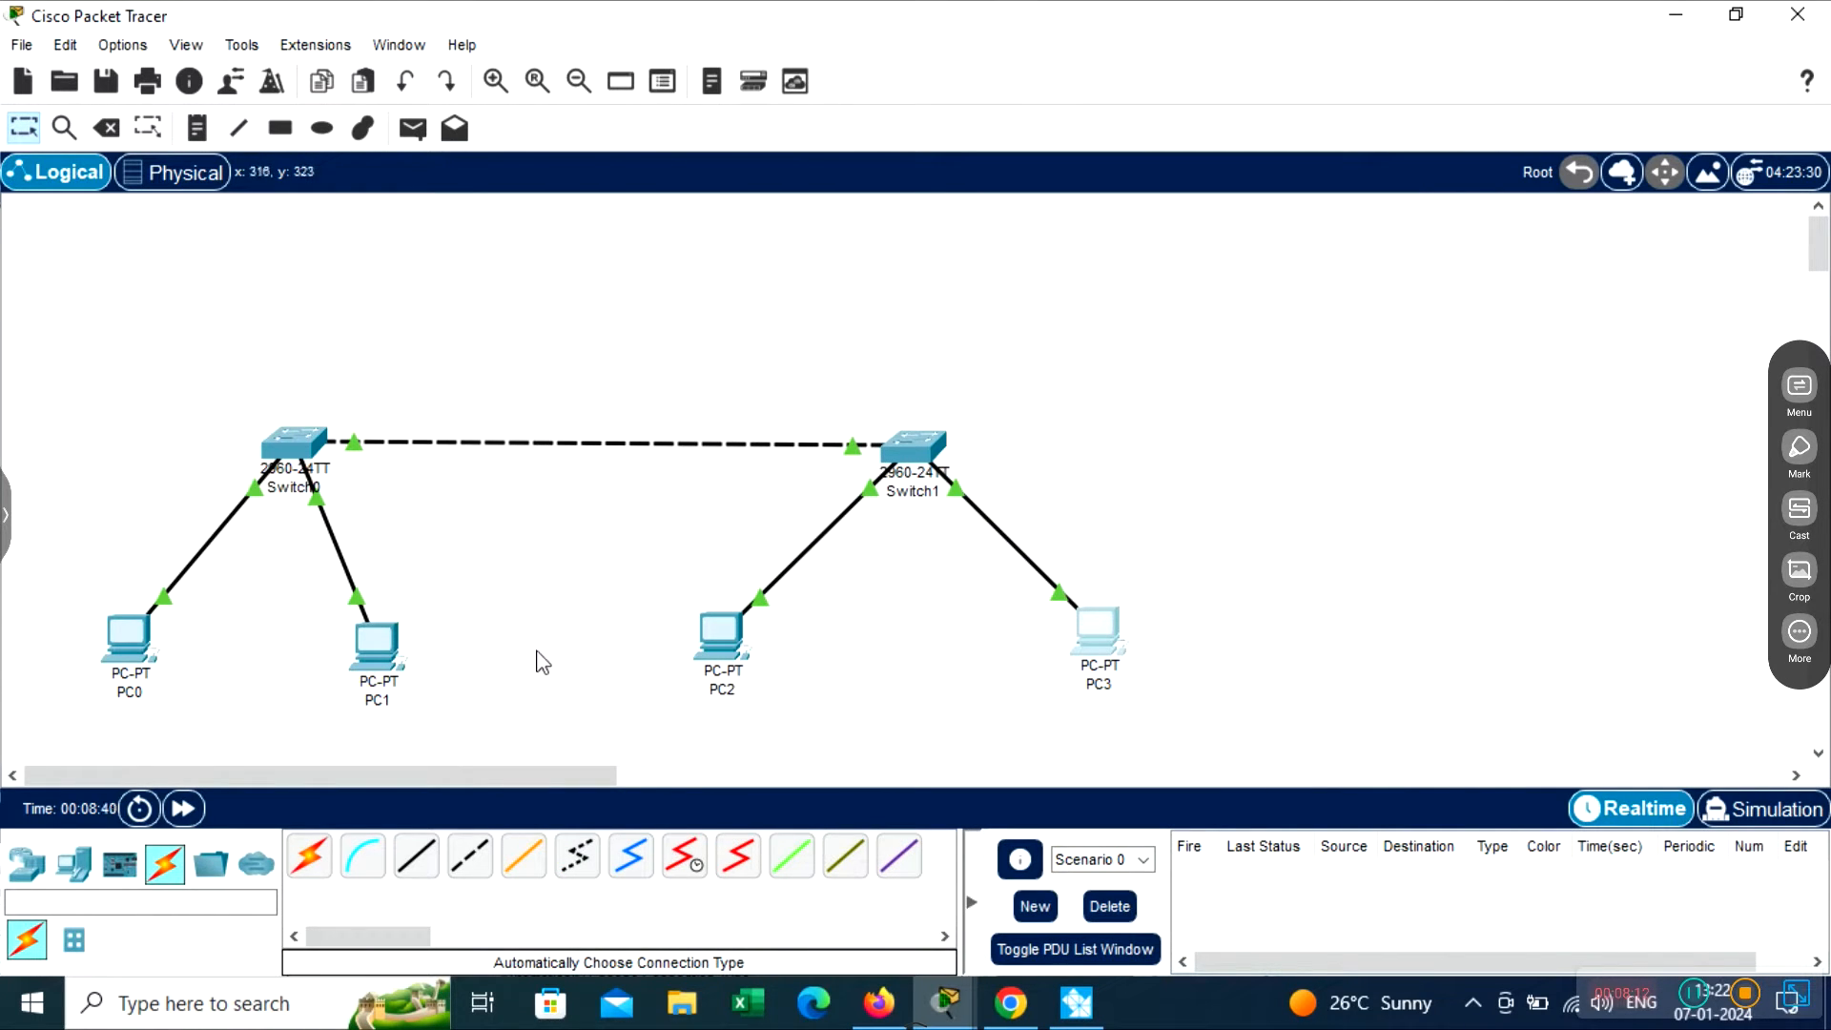
# Change PC3's static IPv4 address to 10.0.0.20 and close its configuration
pyautogui.click(1113, 624)
pyautogui.click(922, 285)
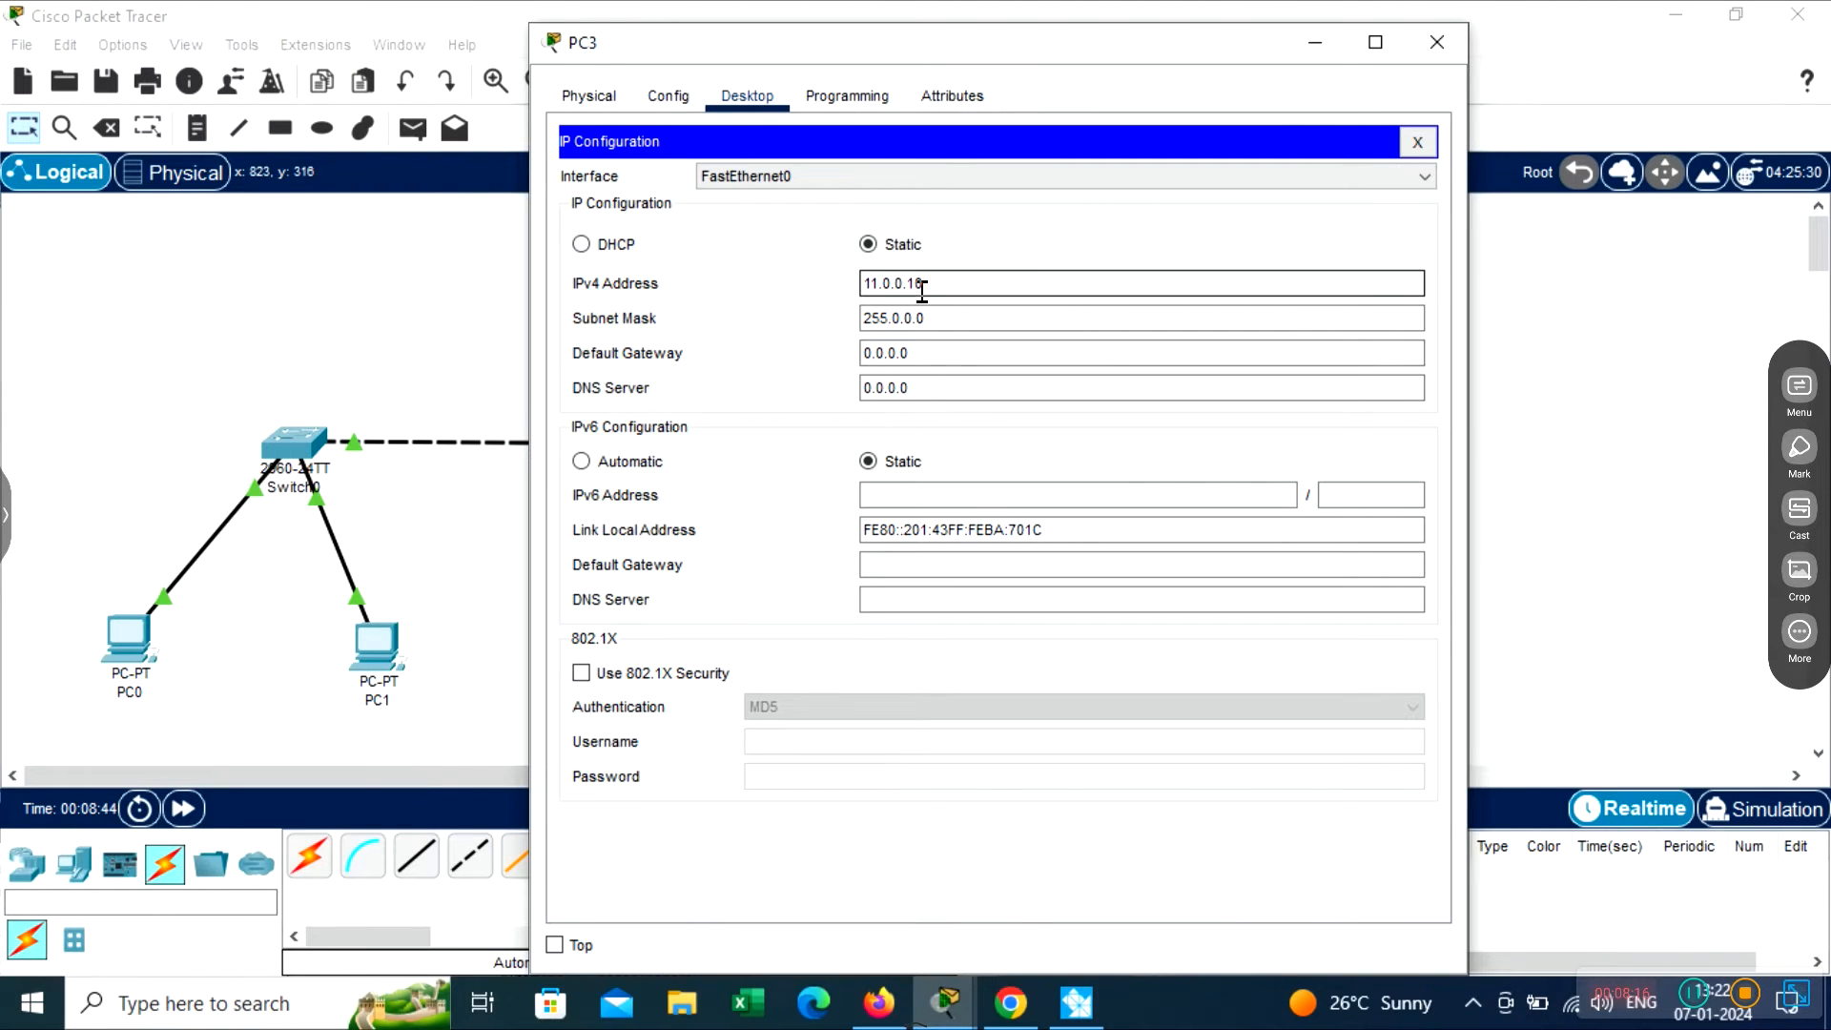
pyautogui.click(869, 284)
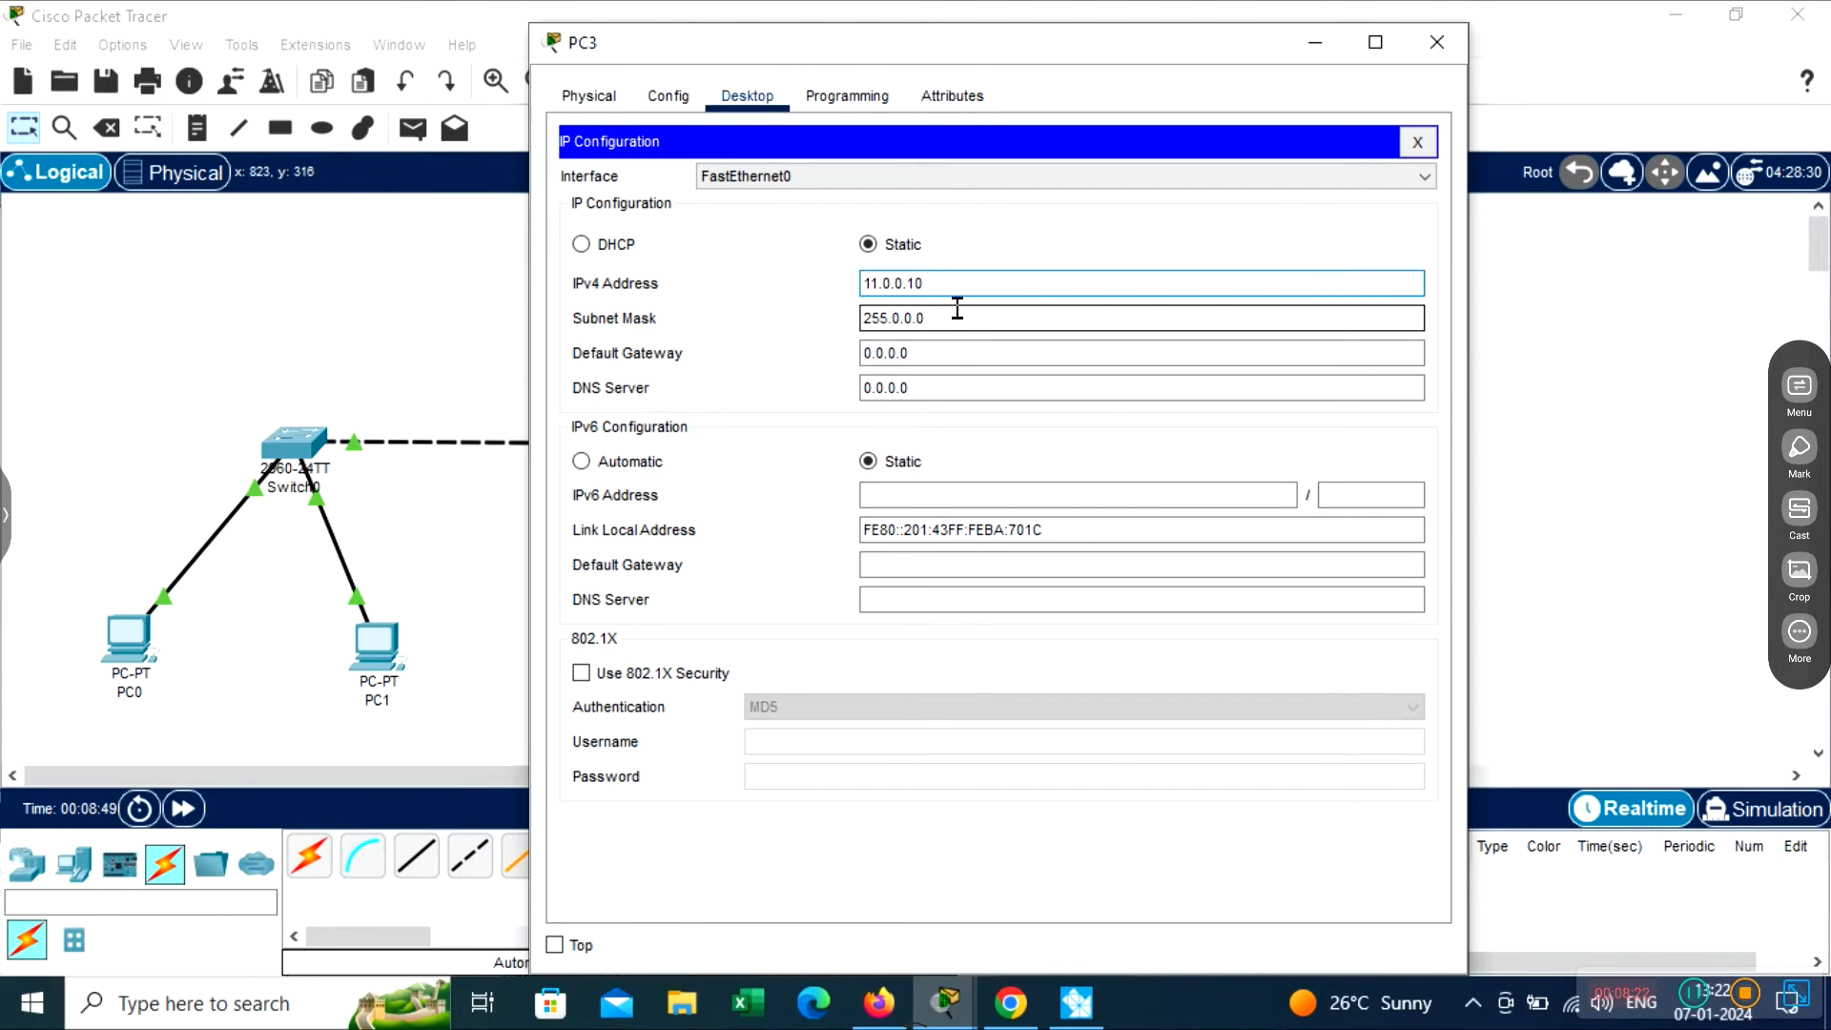
pyautogui.press('Delete')
pyautogui.press('Delete')
pyautogui.press('Delete')
pyautogui.write('10')
pyautogui.press('Left')
pyautogui.press('Left')
pyautogui.press('Right')
pyautogui.press('Right')
pyautogui.press('Right')
pyautogui.press('Right')
pyautogui.press('Right')
pyautogui.press('Right')
pyautogui.press('Right')
pyautogui.press('Right')
pyautogui.press('Right')
pyautogui.press('BackSpace')
pyautogui.press('BackSpace')
pyautogui.press('BackSpace')
pyautogui.write('.20')
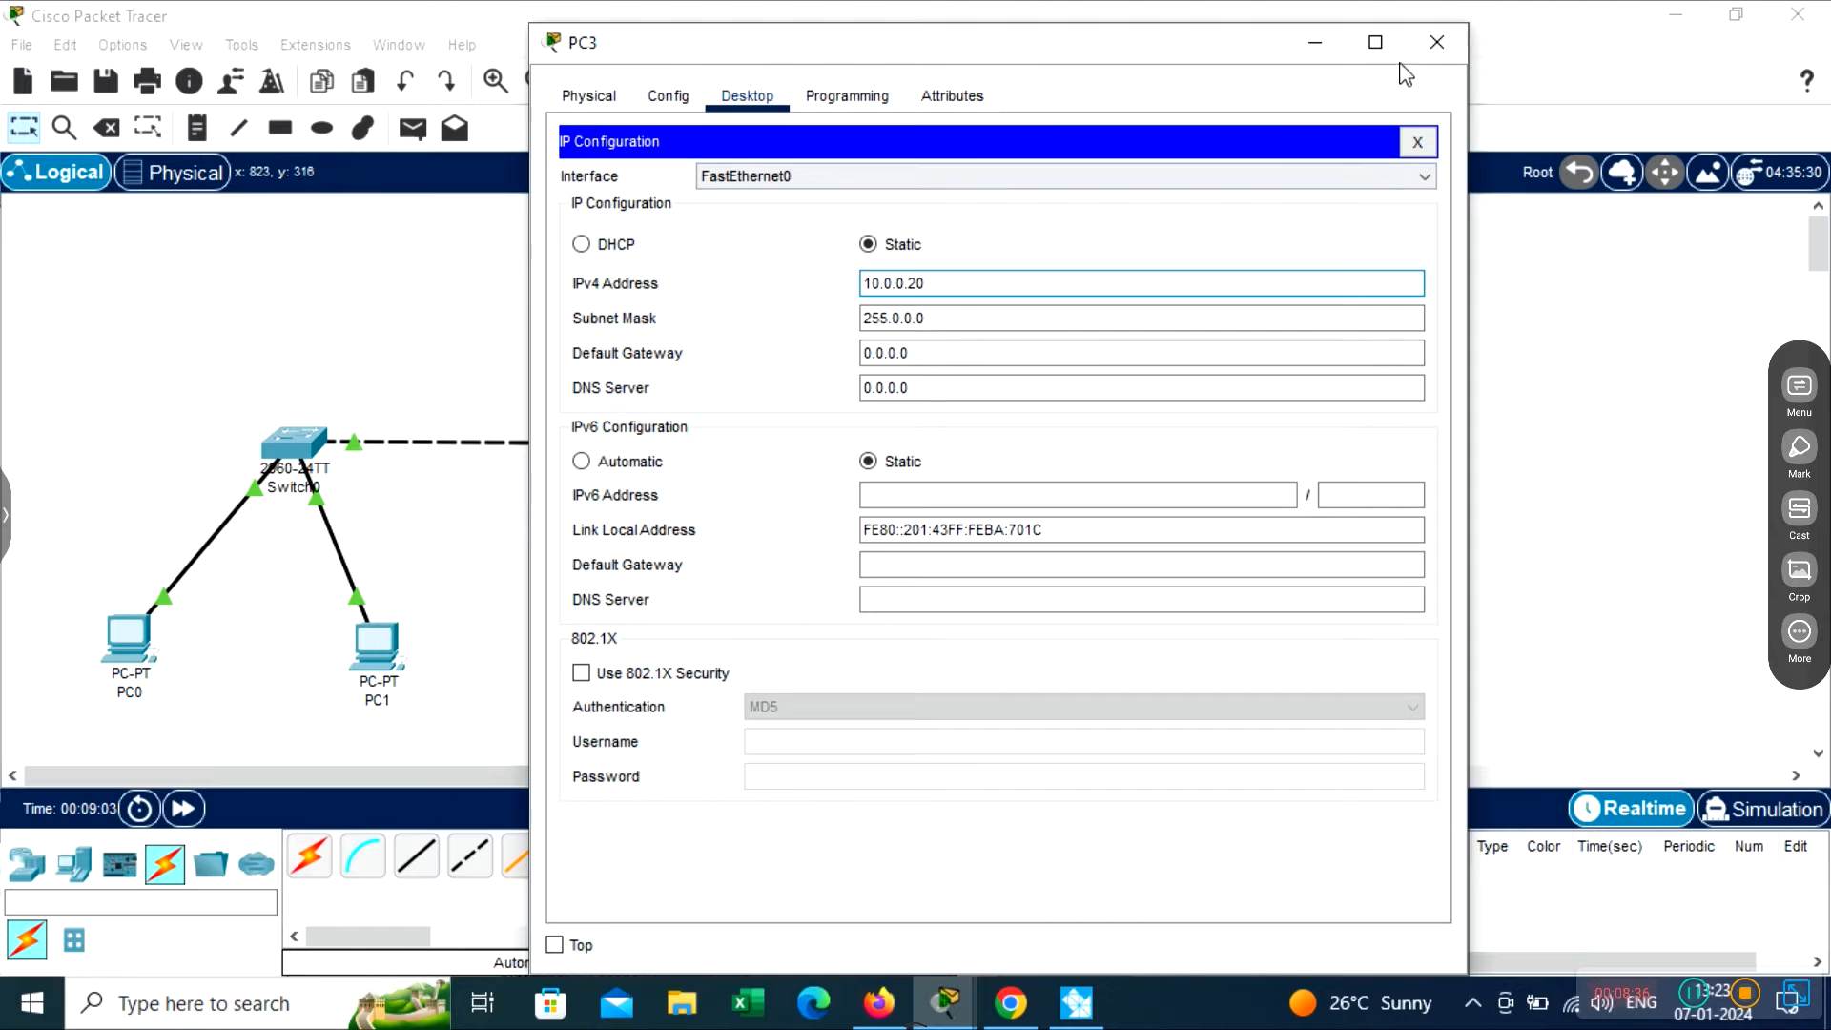
pyautogui.click(1436, 43)
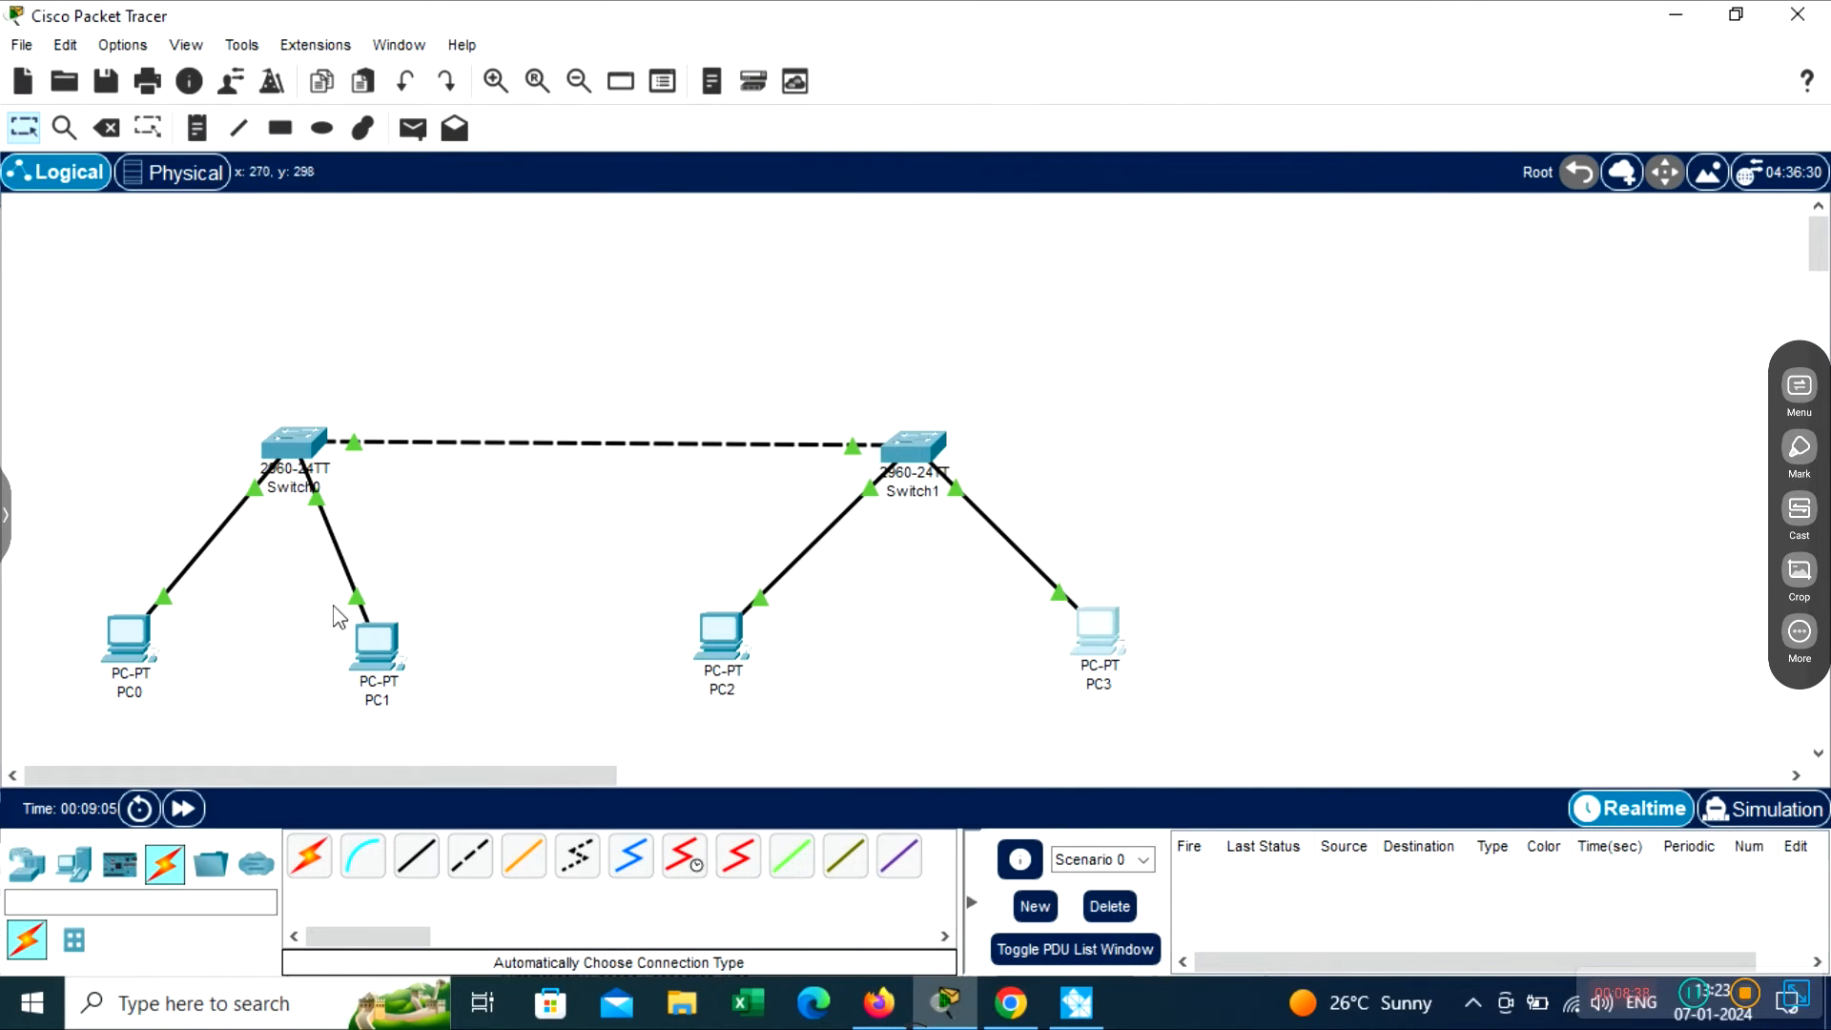
# Ping 10.0.0.20 from PC0's command prompt and examine the replies
pyautogui.click(118, 652)
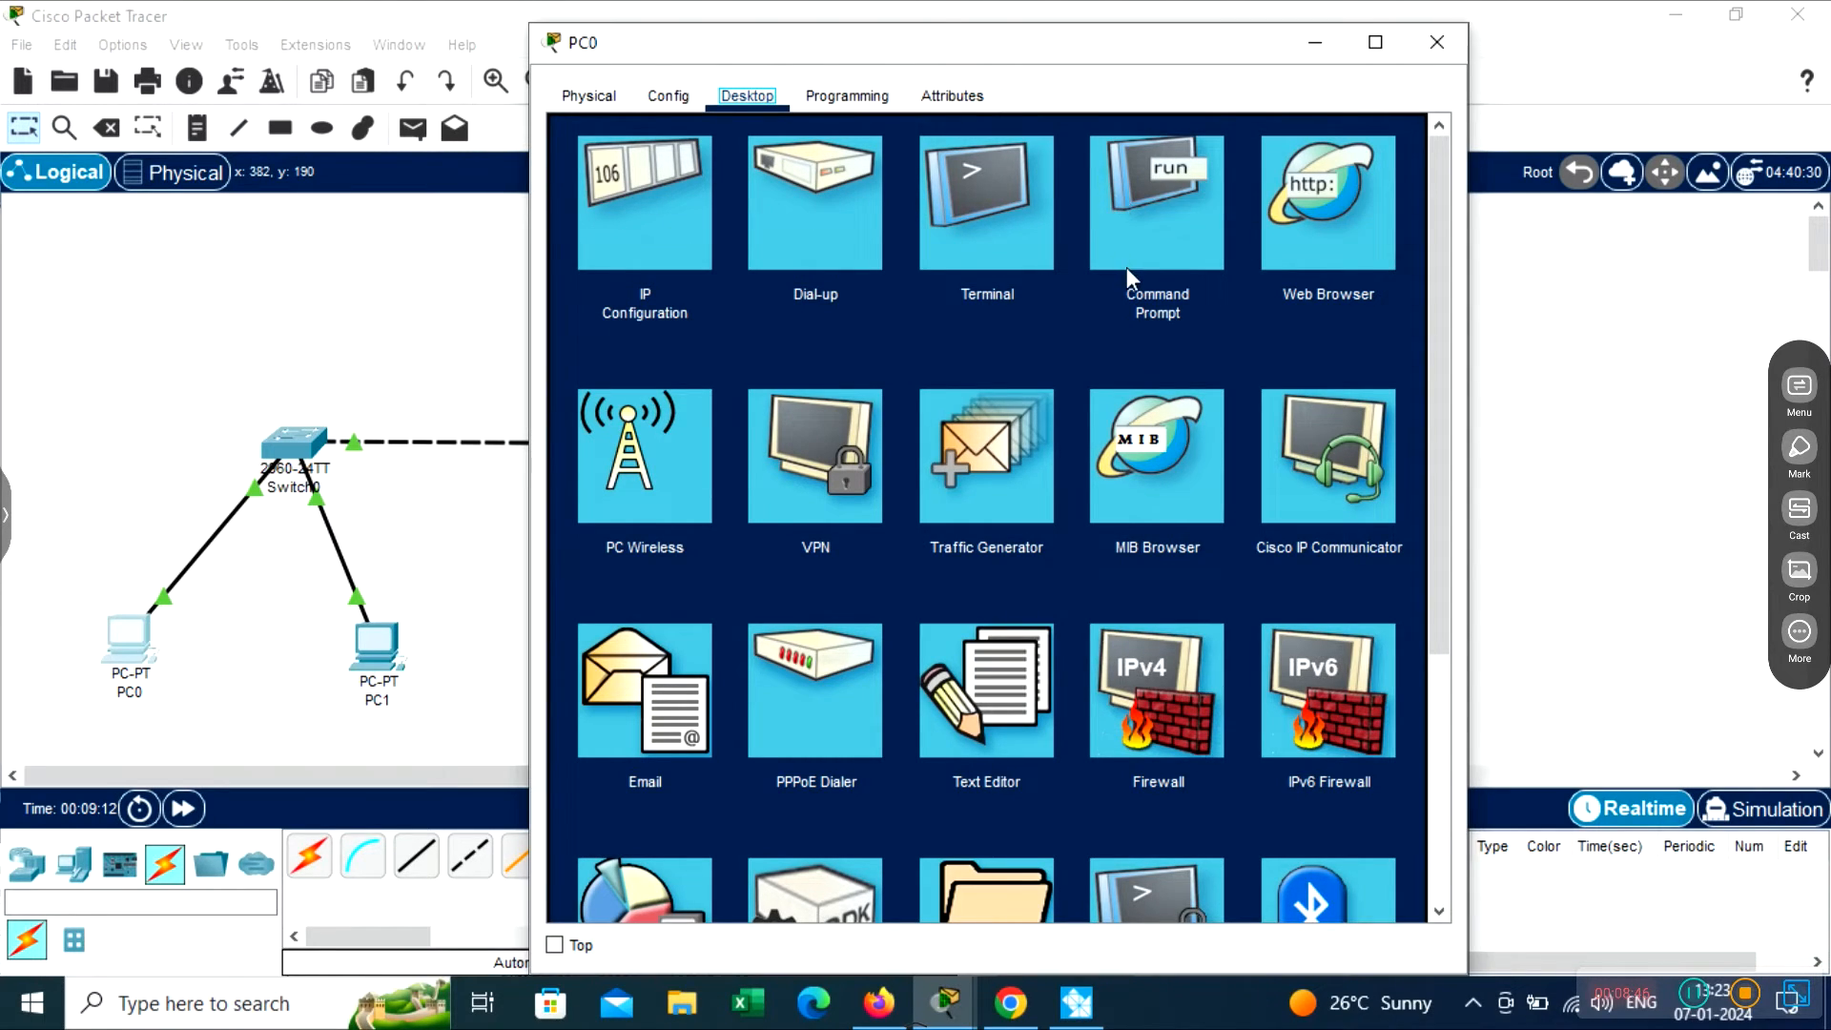
pyautogui.click(1144, 232)
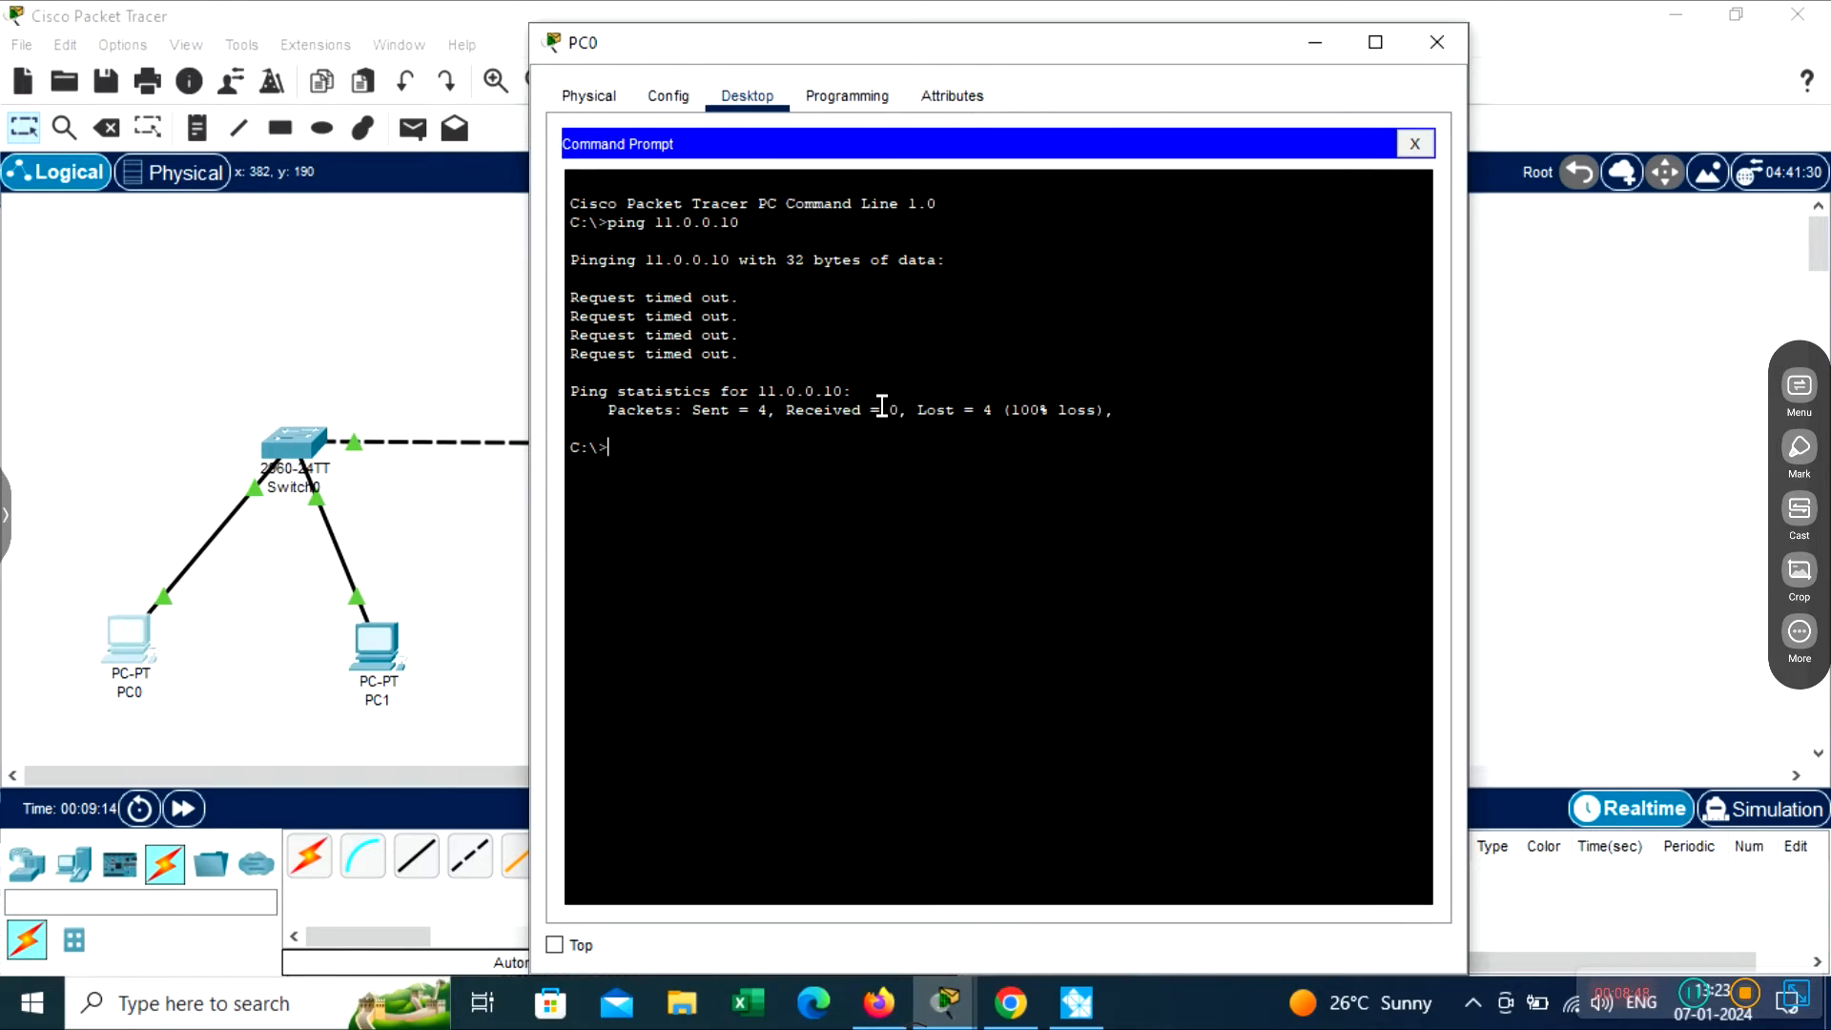
pyautogui.press('Up')
pyautogui.press('BackSpace')
pyautogui.press('BackSpace')
pyautogui.press('BackSpace')
pyautogui.press('BackSpace')
pyautogui.press('BackSpace')
pyautogui.press('BackSpace')
pyautogui.press('BackSpace')
pyautogui.press('BackSpace')
pyautogui.write('0.0.0.20')
pyautogui.press('Return')
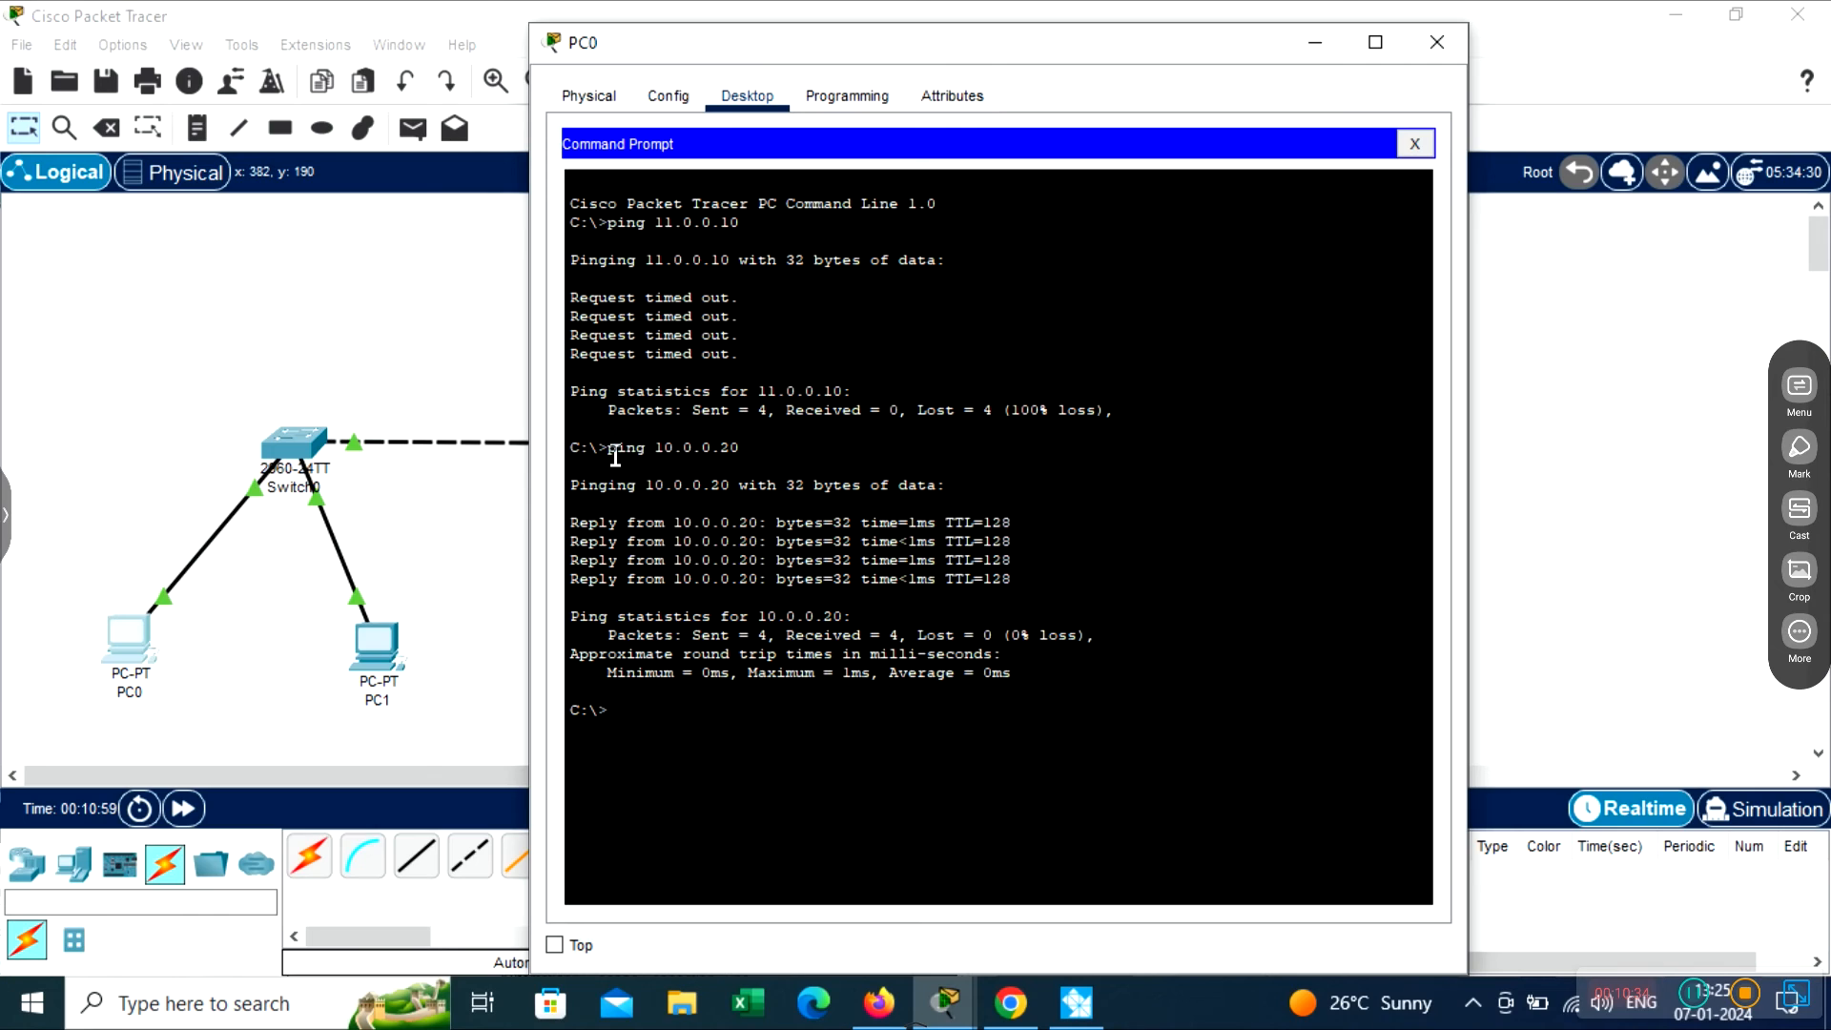
pyautogui.moveTo(622, 454); pyautogui.dragTo(729, 455)
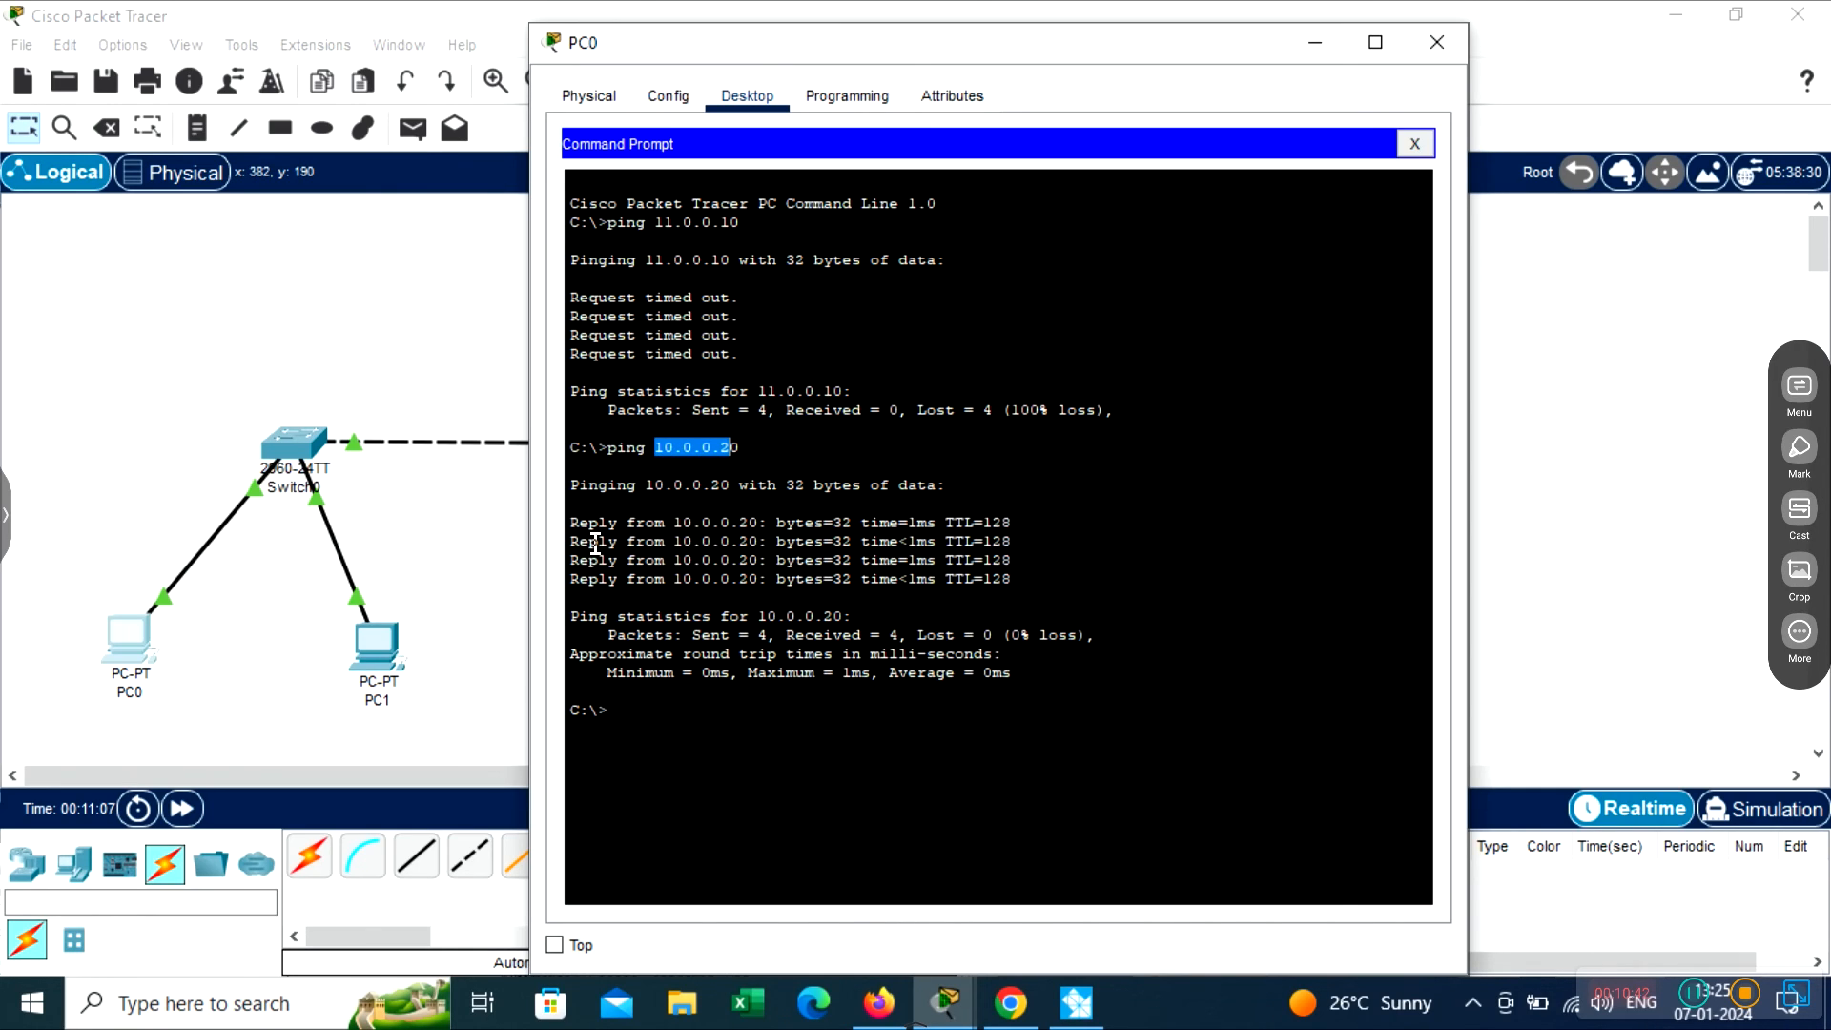
pyautogui.moveTo(598, 541); pyautogui.dragTo(682, 541)
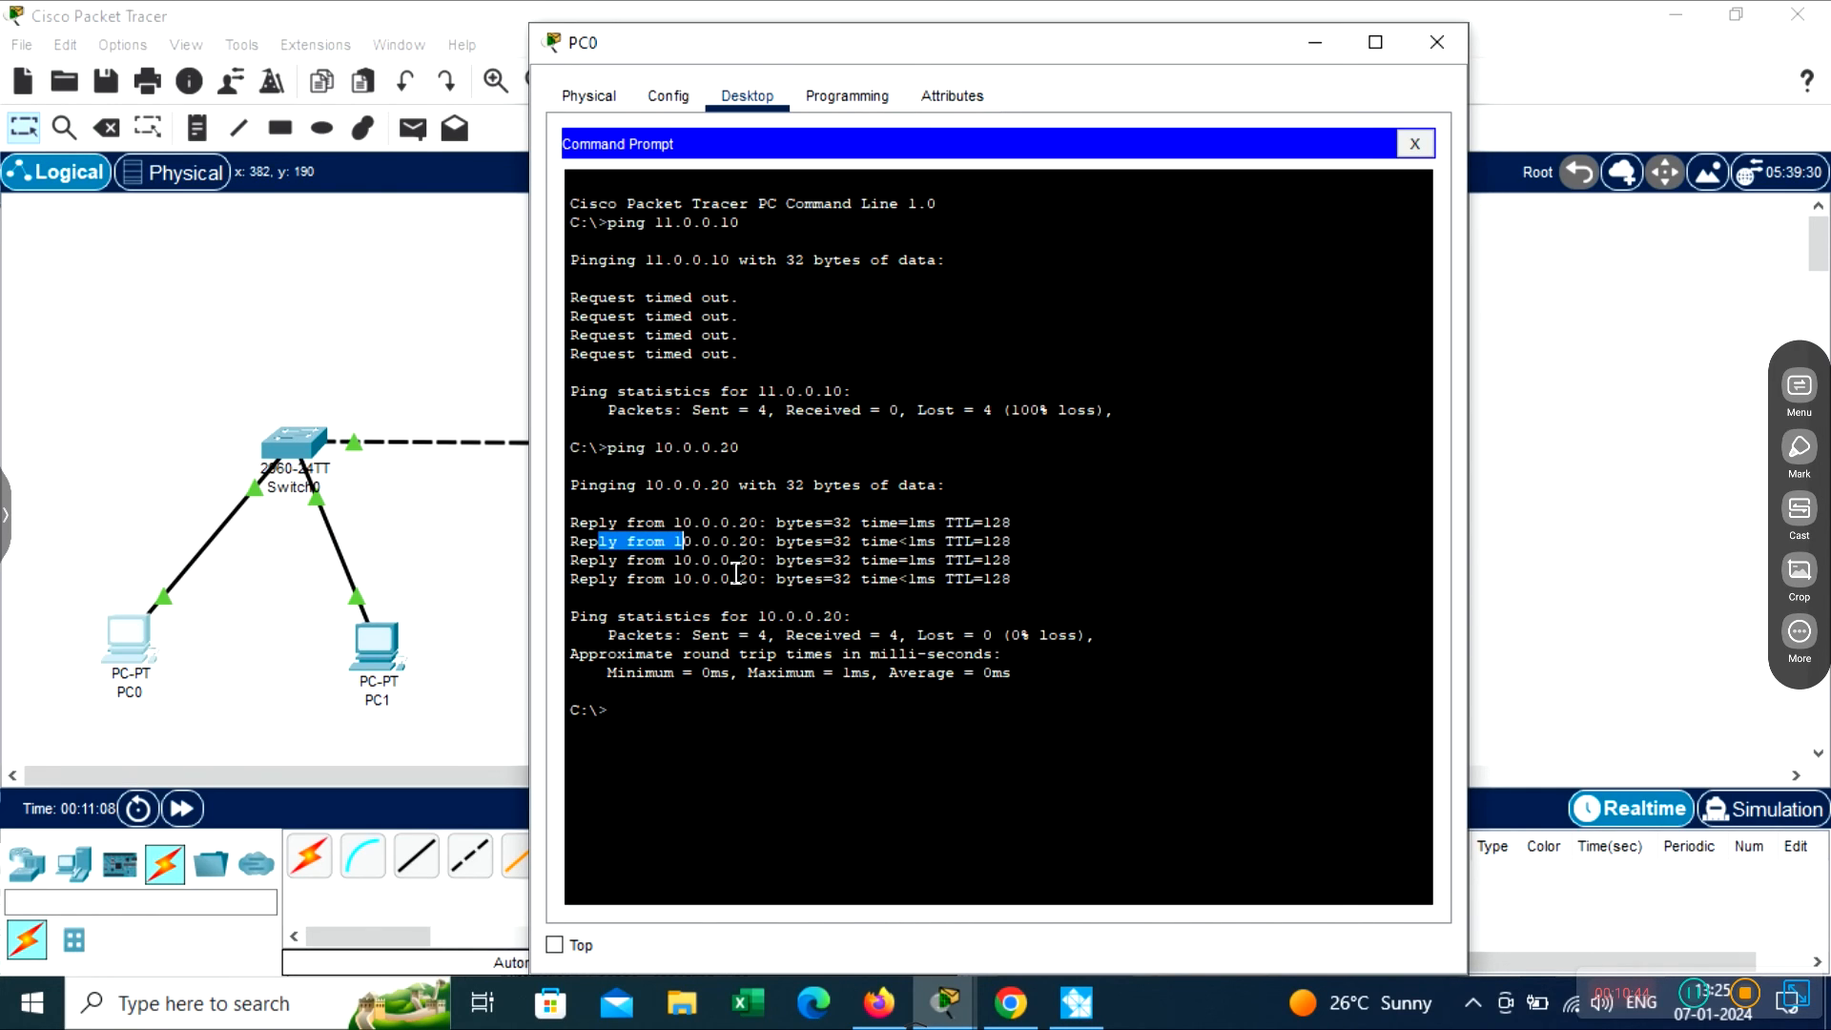